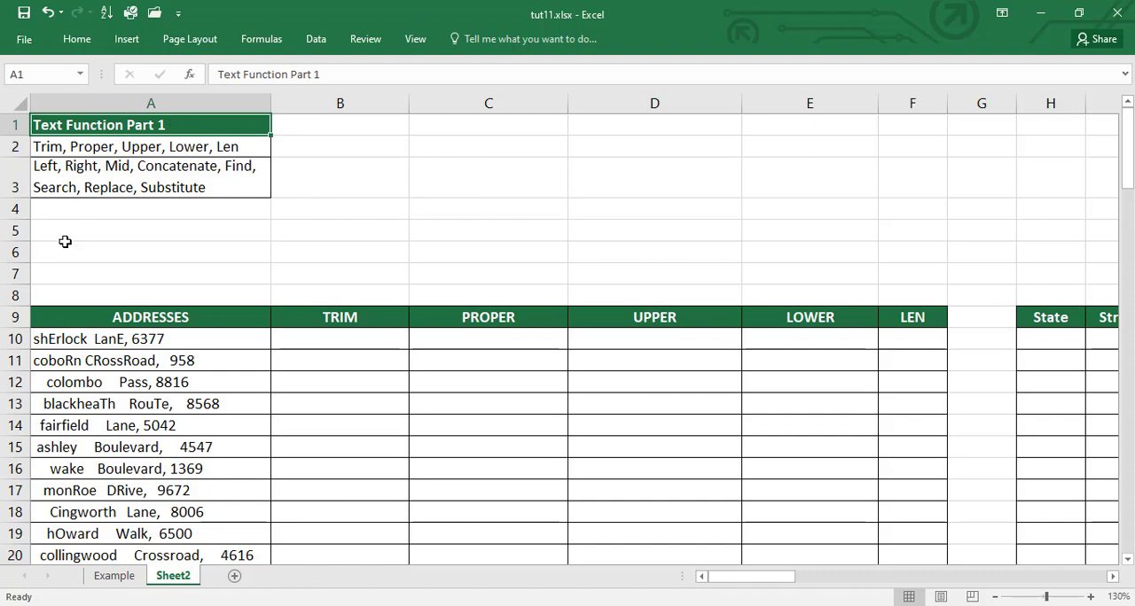
Step: Examine the ADDRESSES column from its first to its last entry for extra spaces and inconsistent capitalisation
click(230, 325)
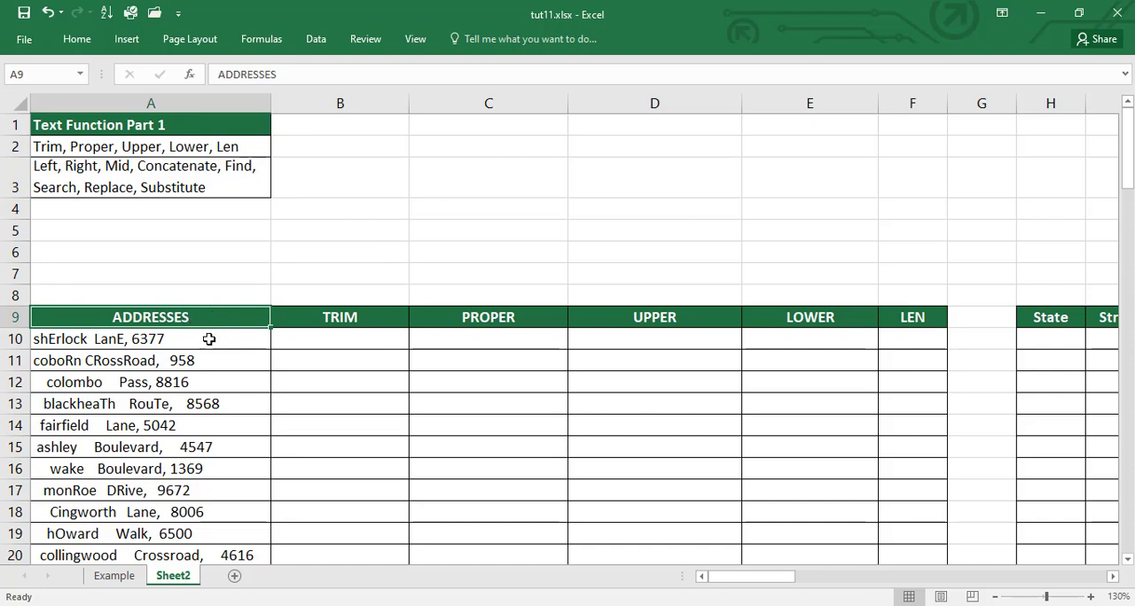
click(209, 339)
key(Down)
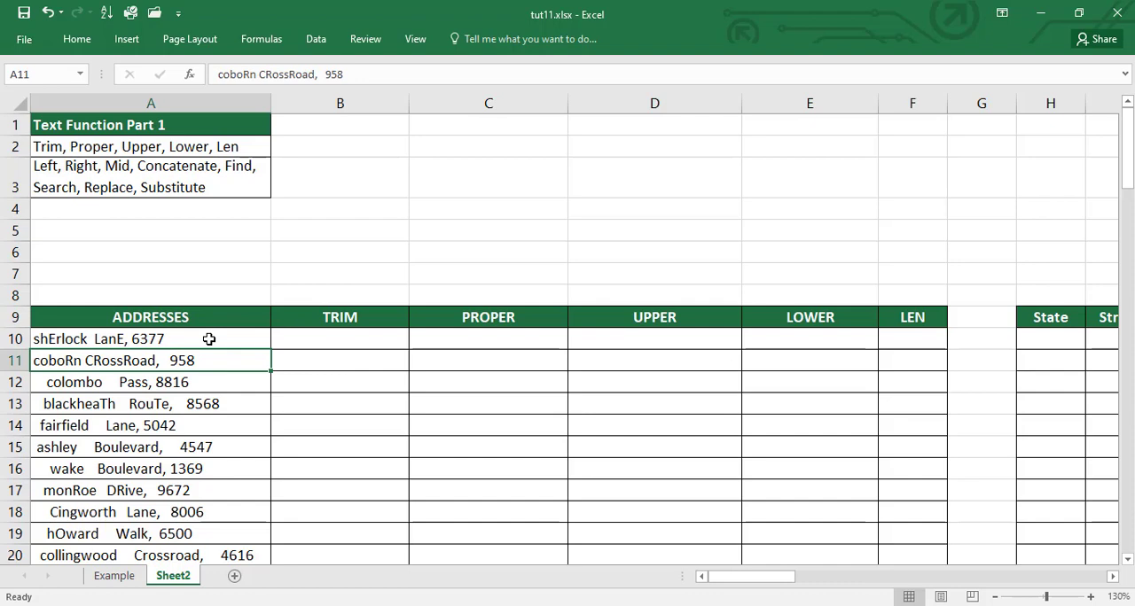
key(ctrl+Down)
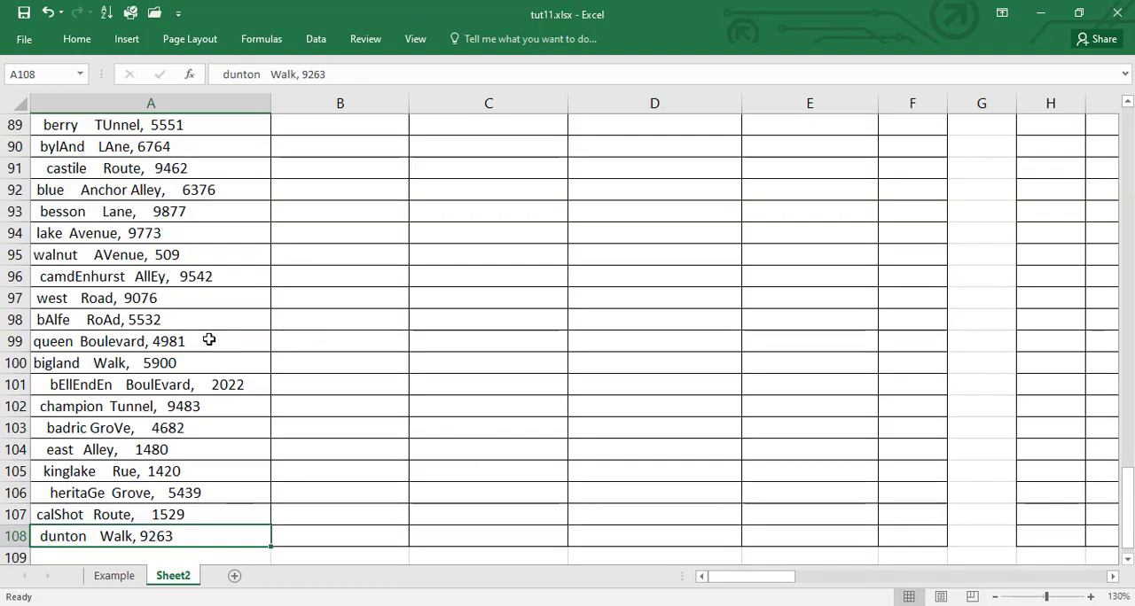
key(ctrl+Up)
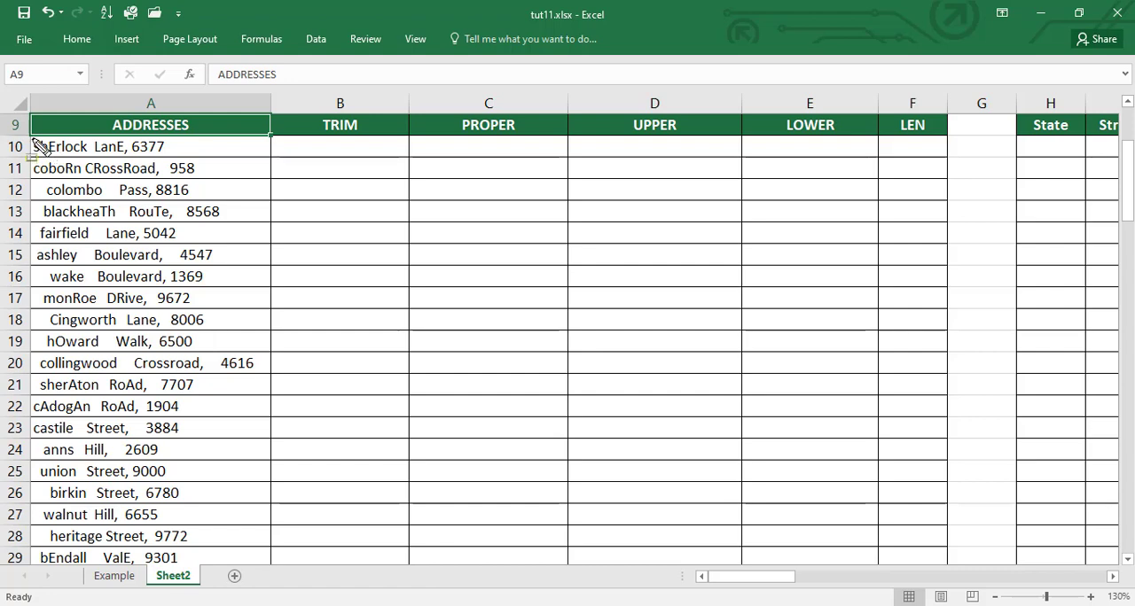
mouse_move(53, 144)
mouse_down()
mouse_move(90, 160)
mouse_move(109, 145)
mouse_move(170, 158)
mouse_up()
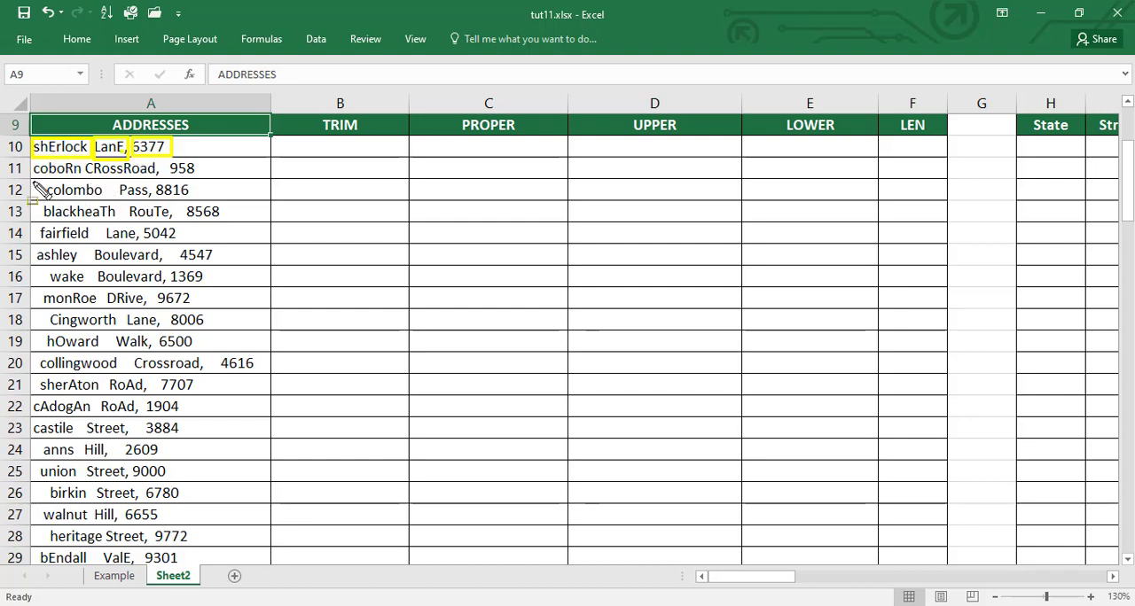
mouse_move(32, 181)
mouse_down()
mouse_move(47, 202)
mouse_move(110, 192)
mouse_move(119, 201)
mouse_up()
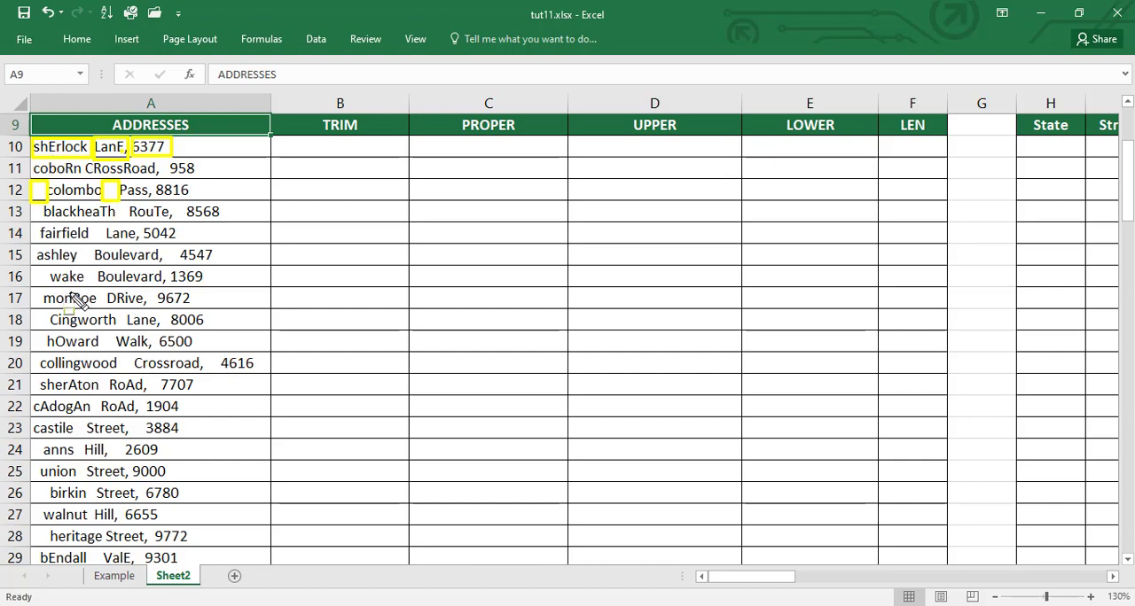
drag(69, 291, 89, 307)
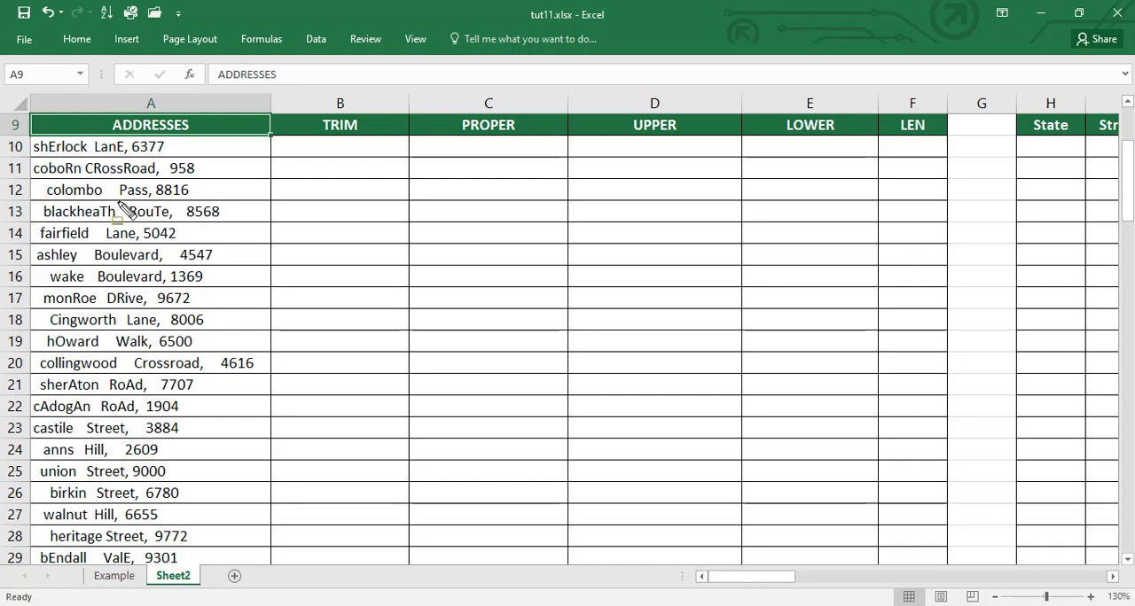
Step: Enter a TRIM formula in B10 that removes the extra spaces from the address in A10
click(346, 148)
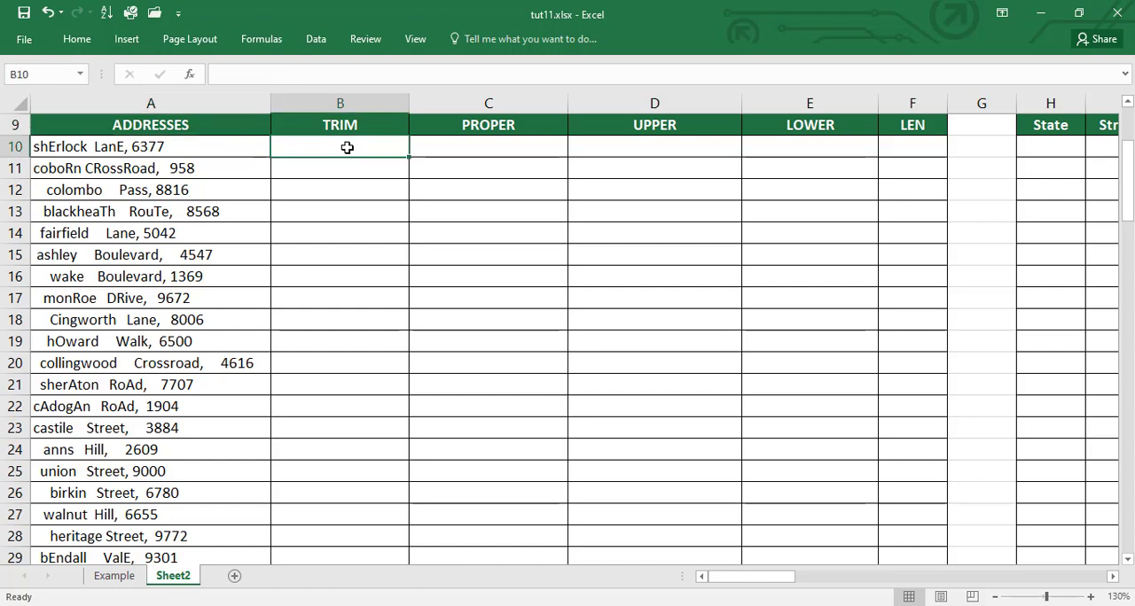
text(=trim)
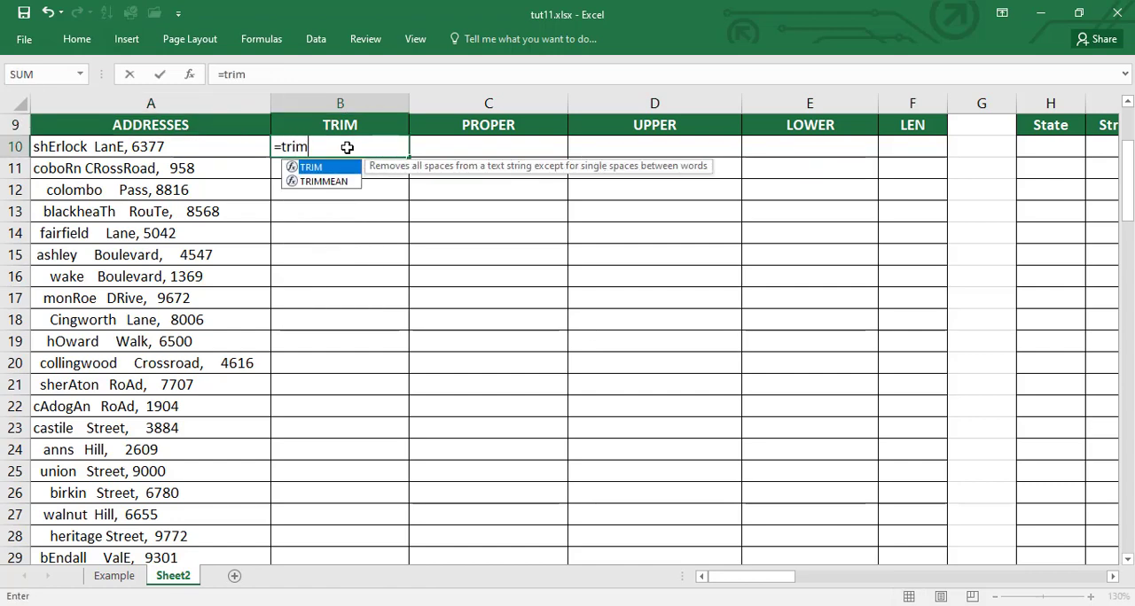
text(()
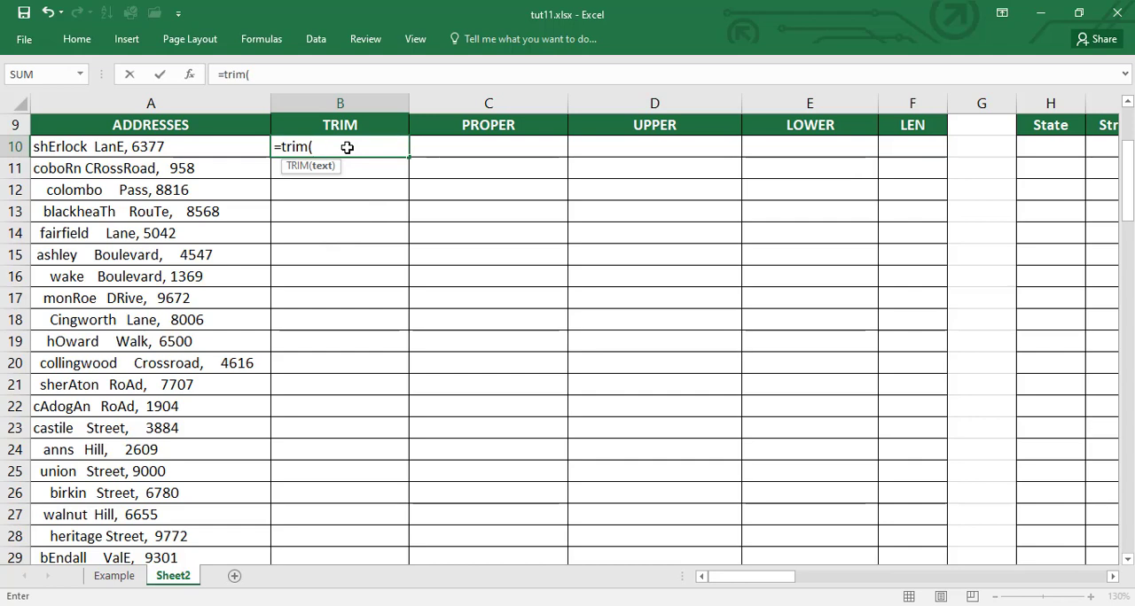
click(156, 147)
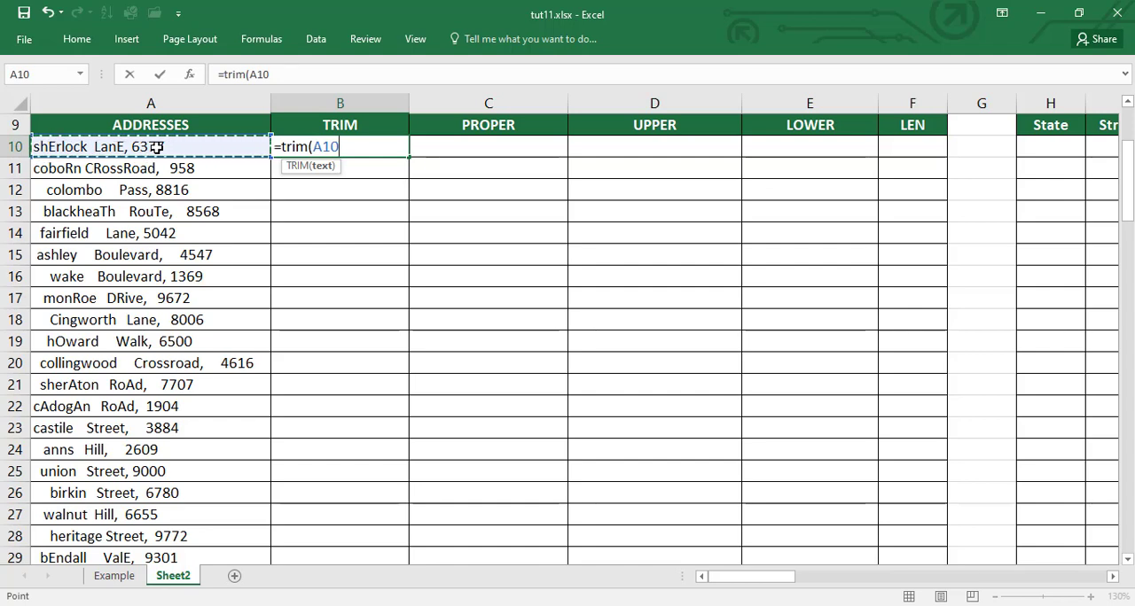
text())
key(BackSpace)
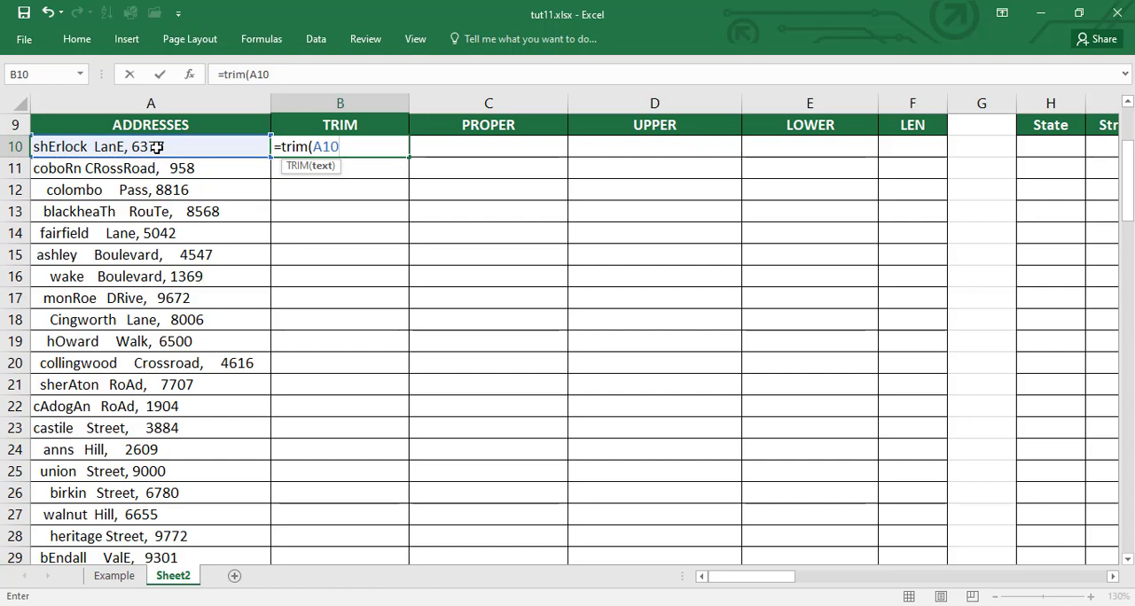
key(Return)
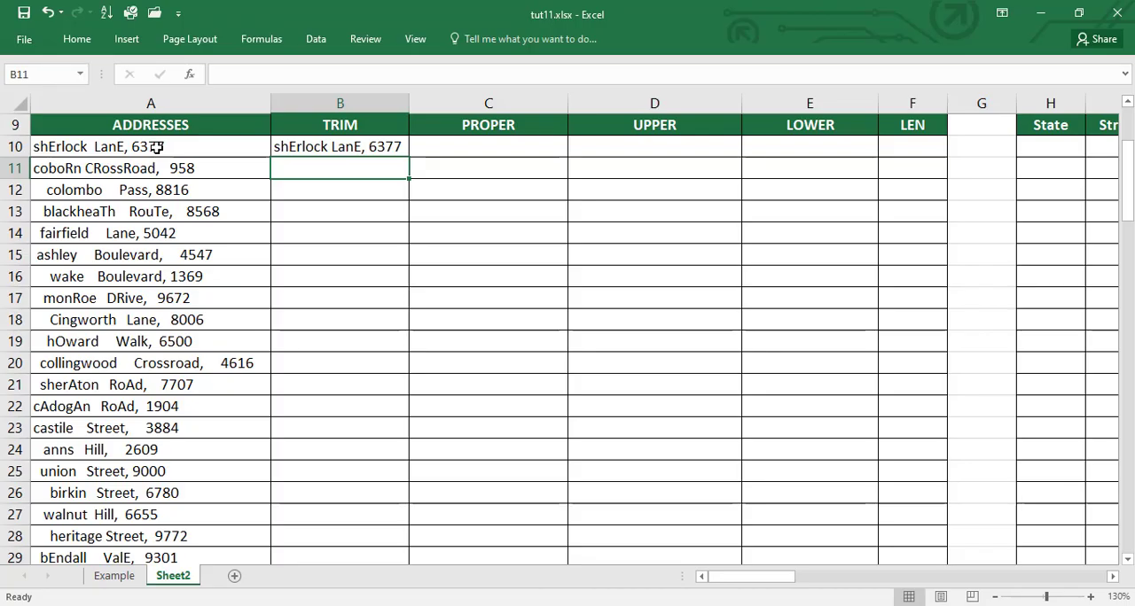
Step: Fill the TRIM formula from B10 down to the end of the address list and autofit column B's width
click(354, 149)
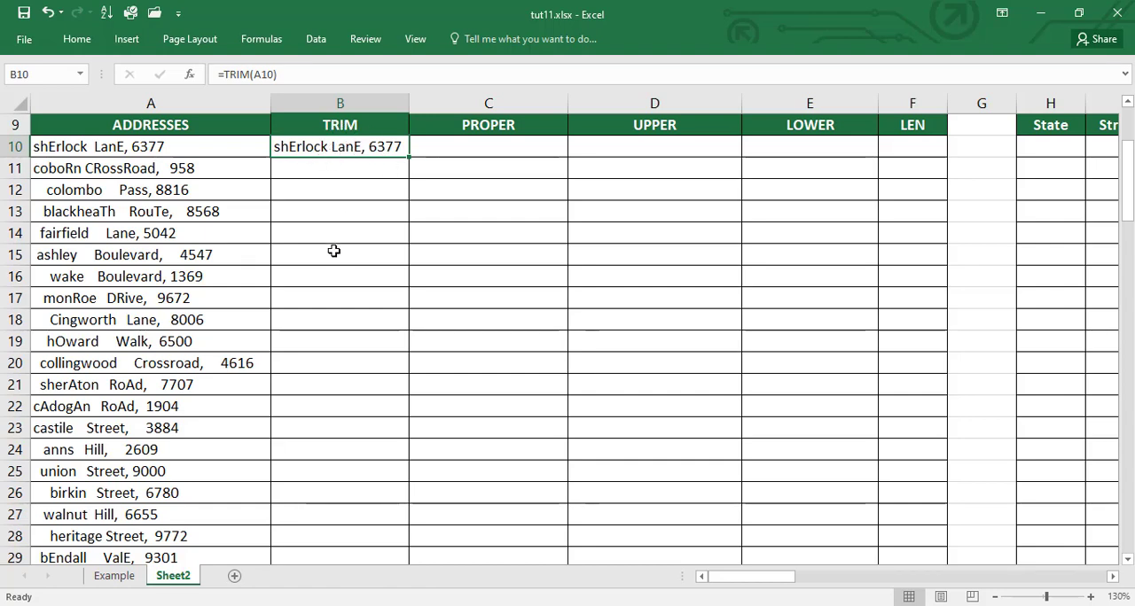
double_click(408, 157)
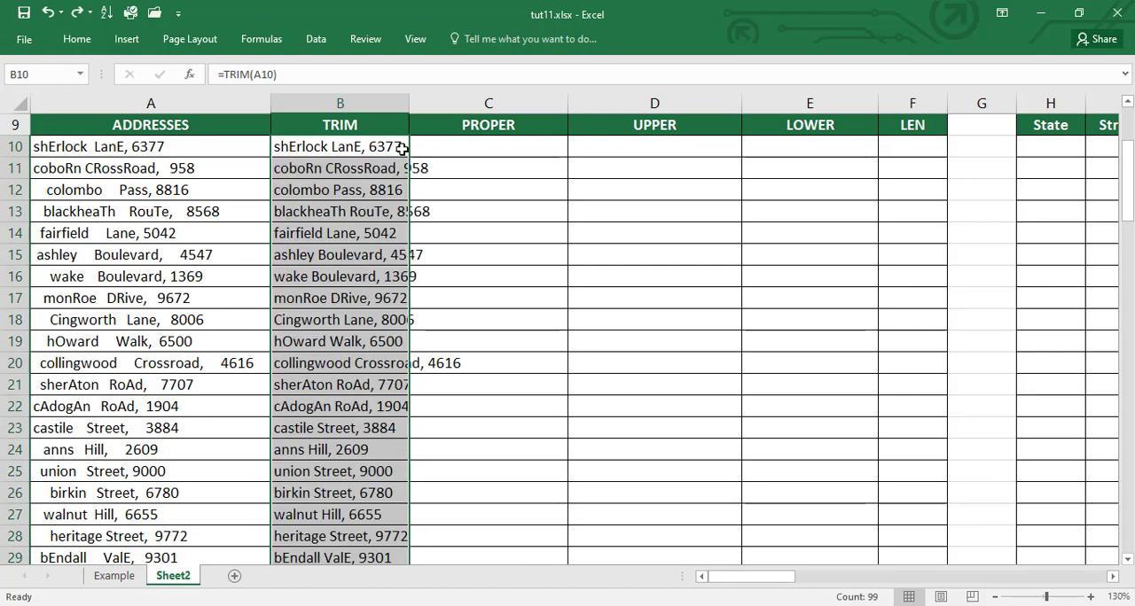
key(alt+o)
key(c)
key(a)
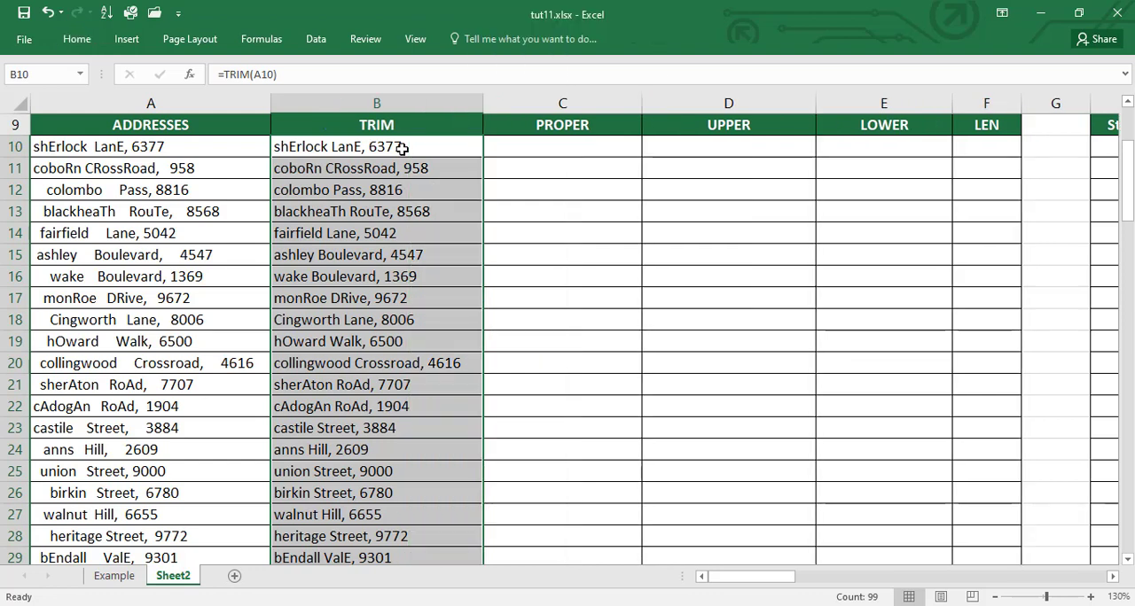
click(440, 166)
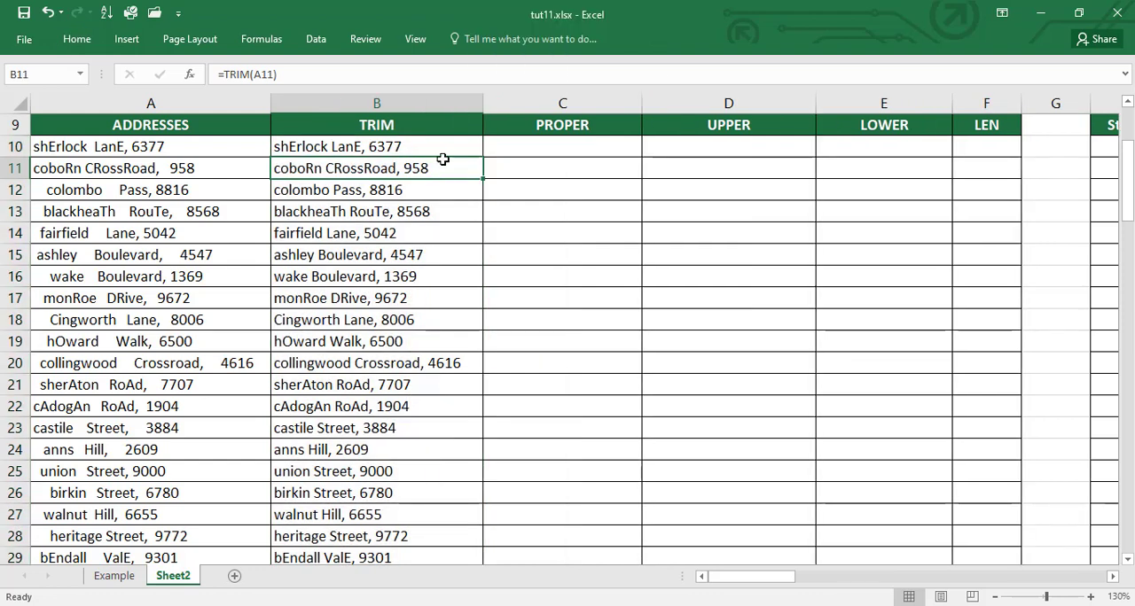
click(435, 145)
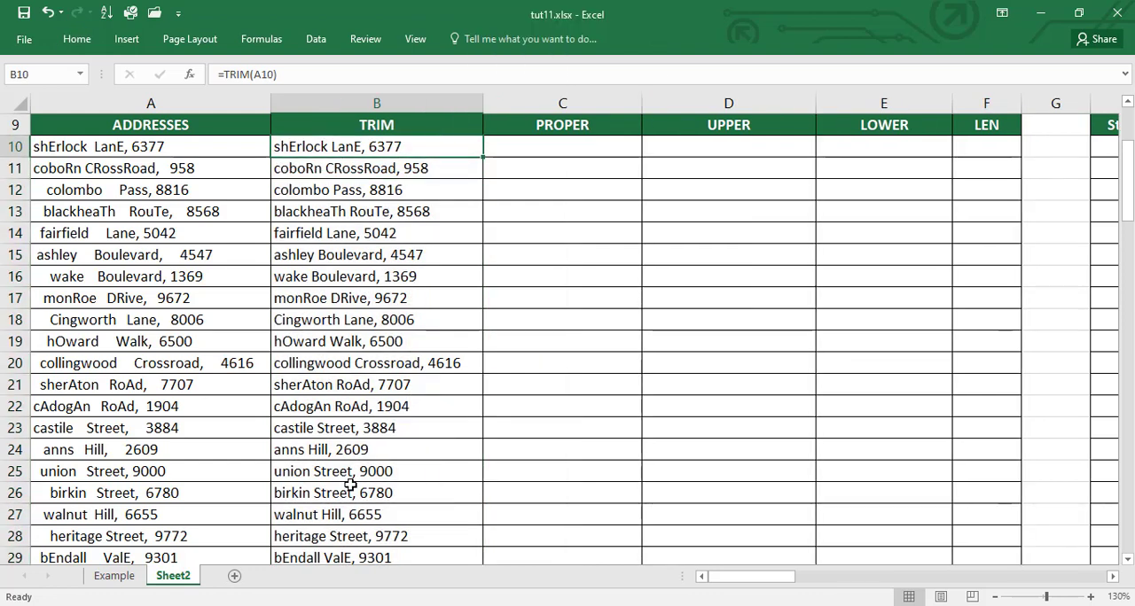
click(382, 240)
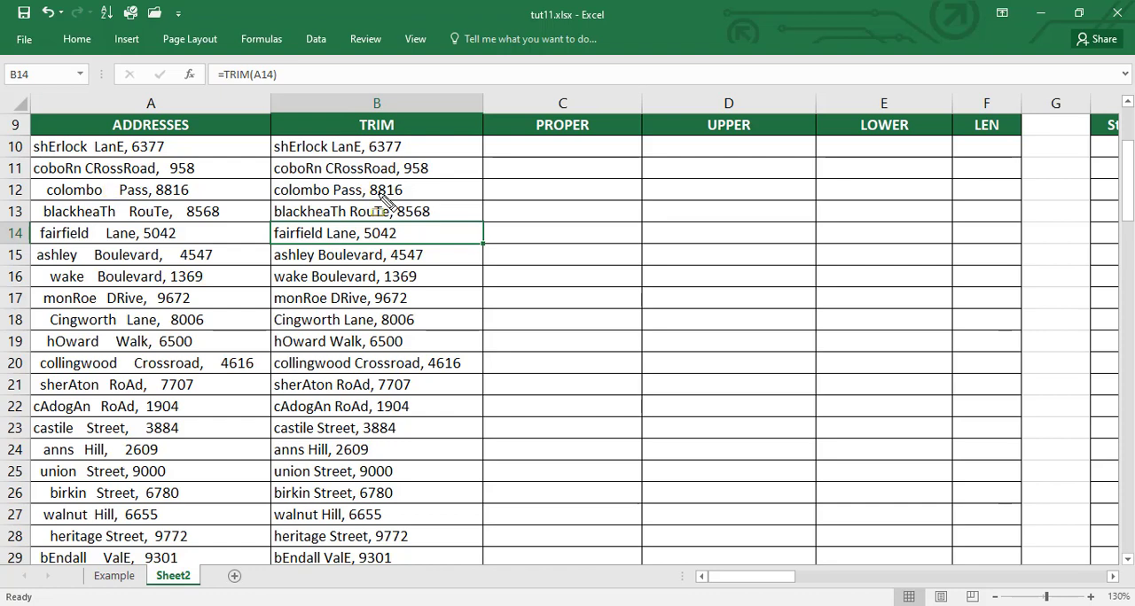
click(435, 155)
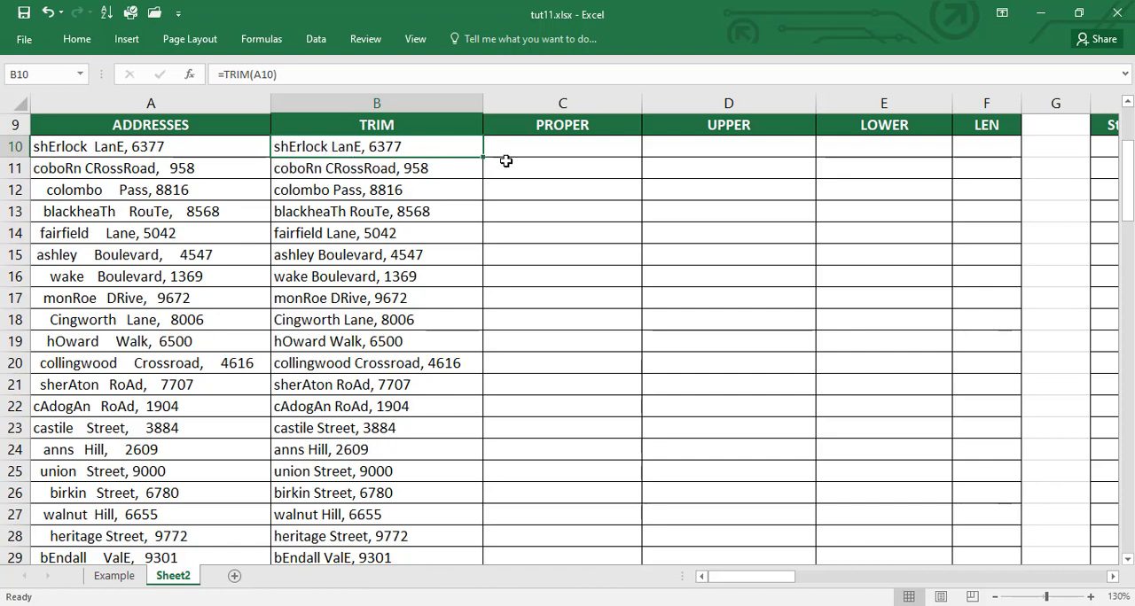
Step: Enter the formula =PROPER(B10) in C10 to capitalise each word of the trimmed address
click(543, 118)
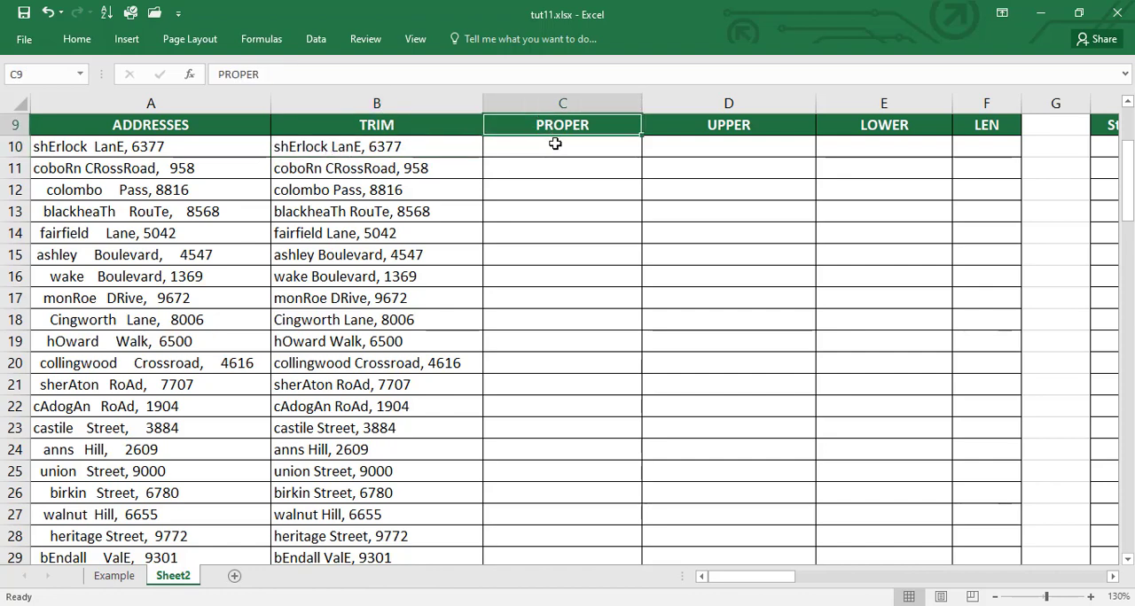
click(553, 143)
text(=prop)
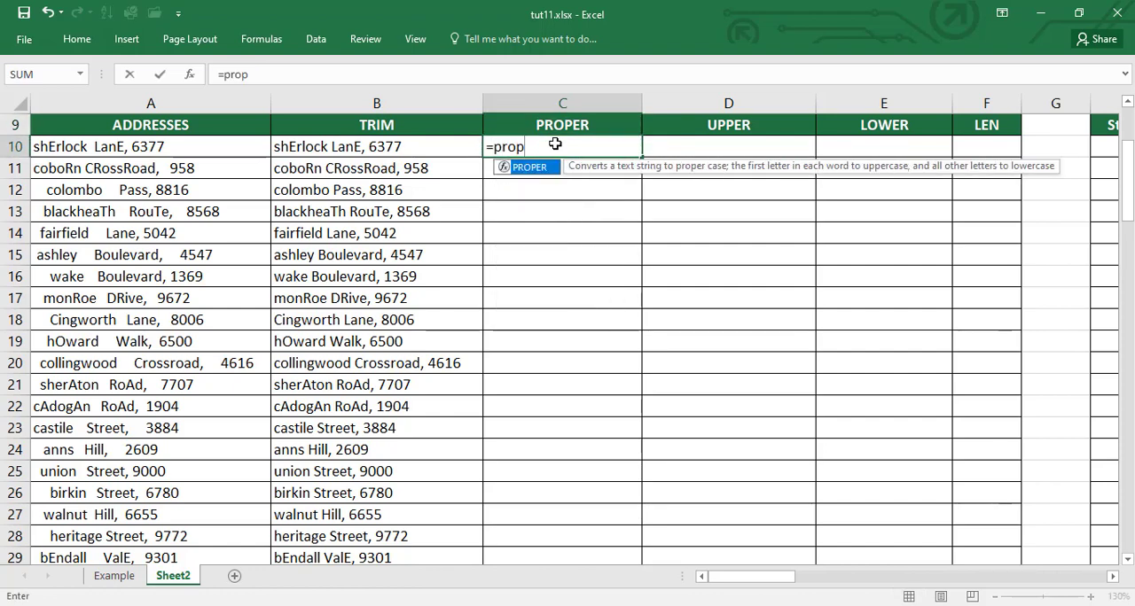
key(Tab)
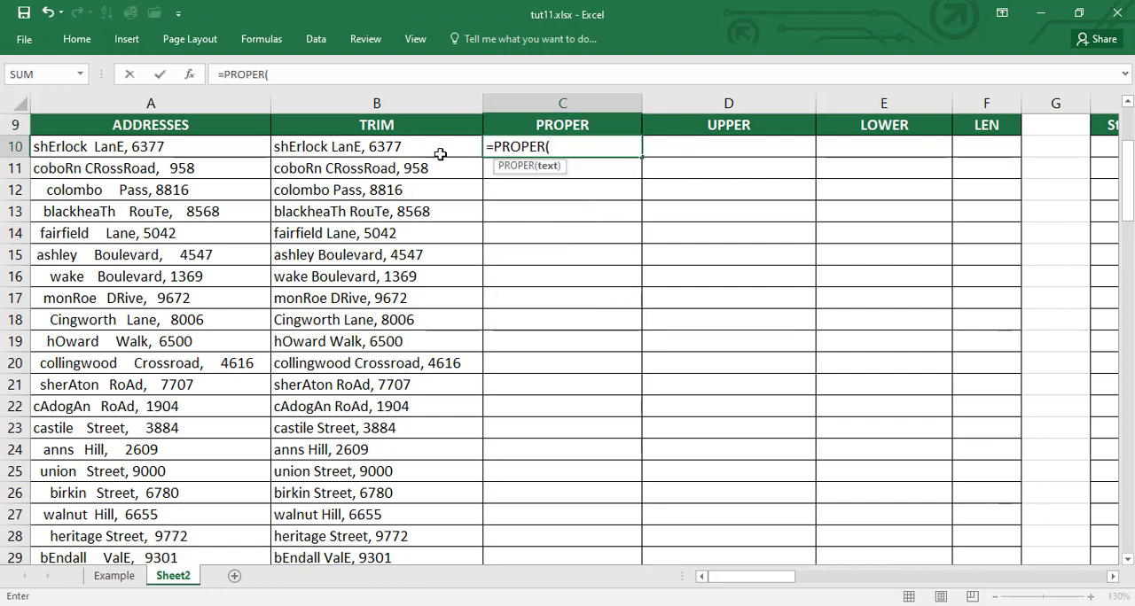
click(399, 152)
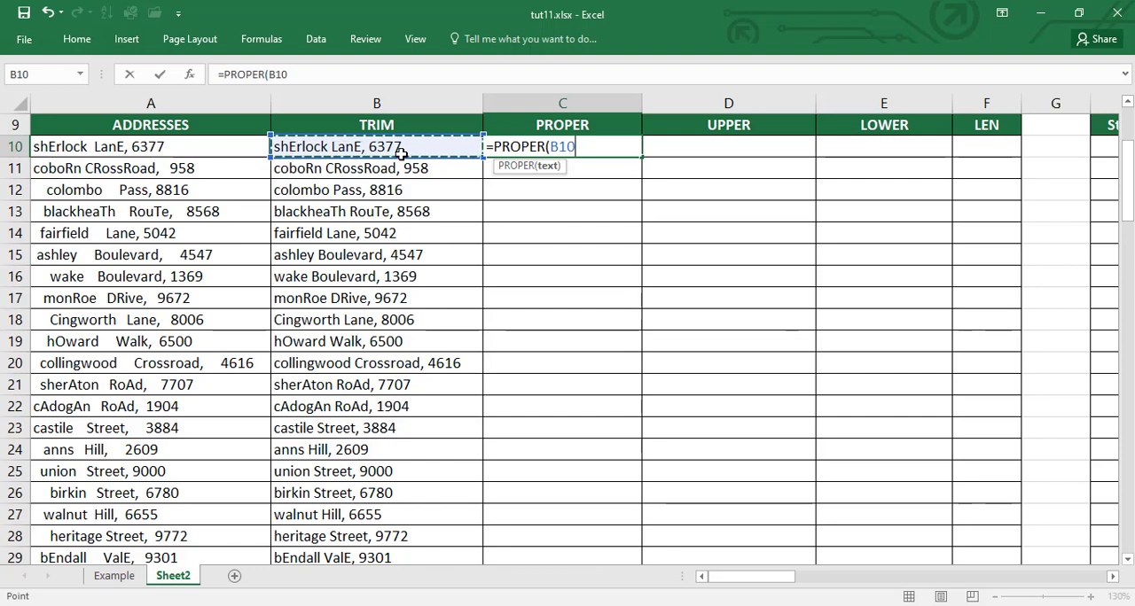
text())
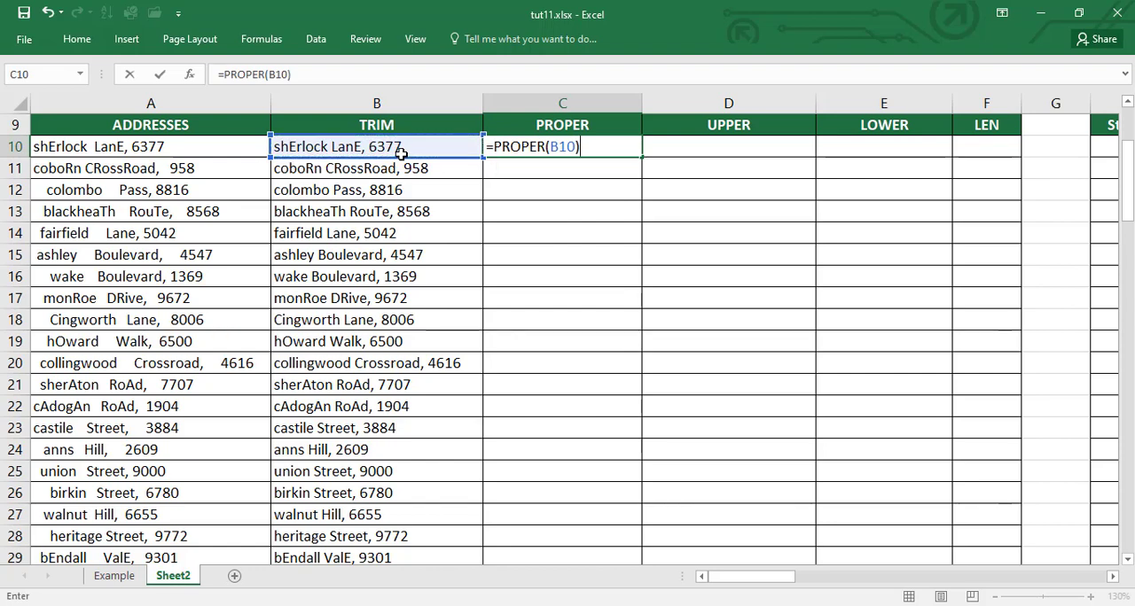
key(Return)
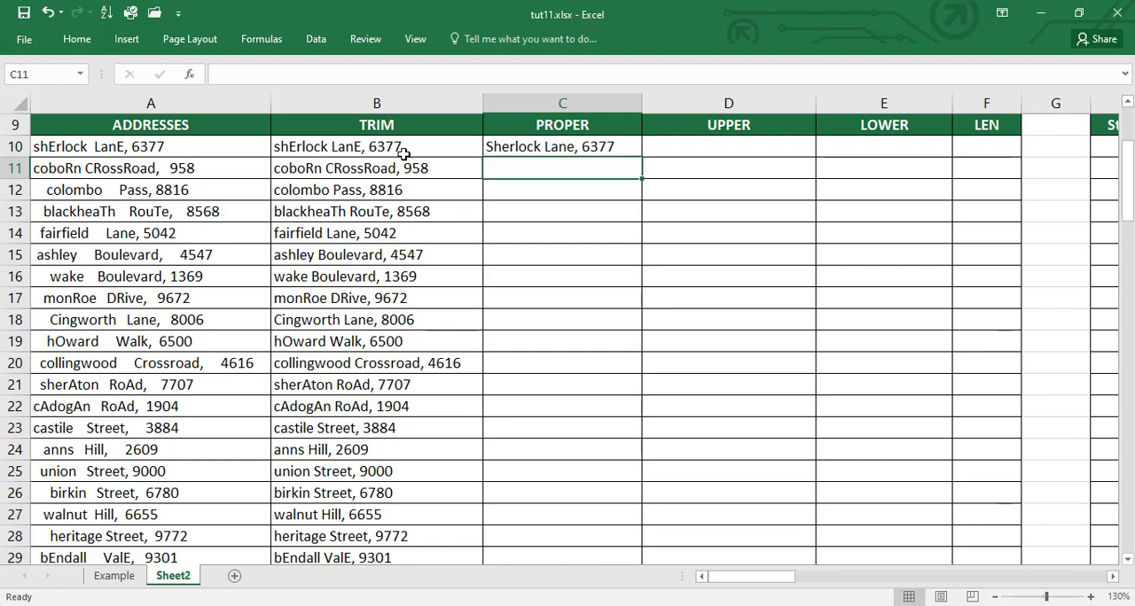
Step: Fill the PROPER formula from C10 down the column to the end of the address list
click(561, 145)
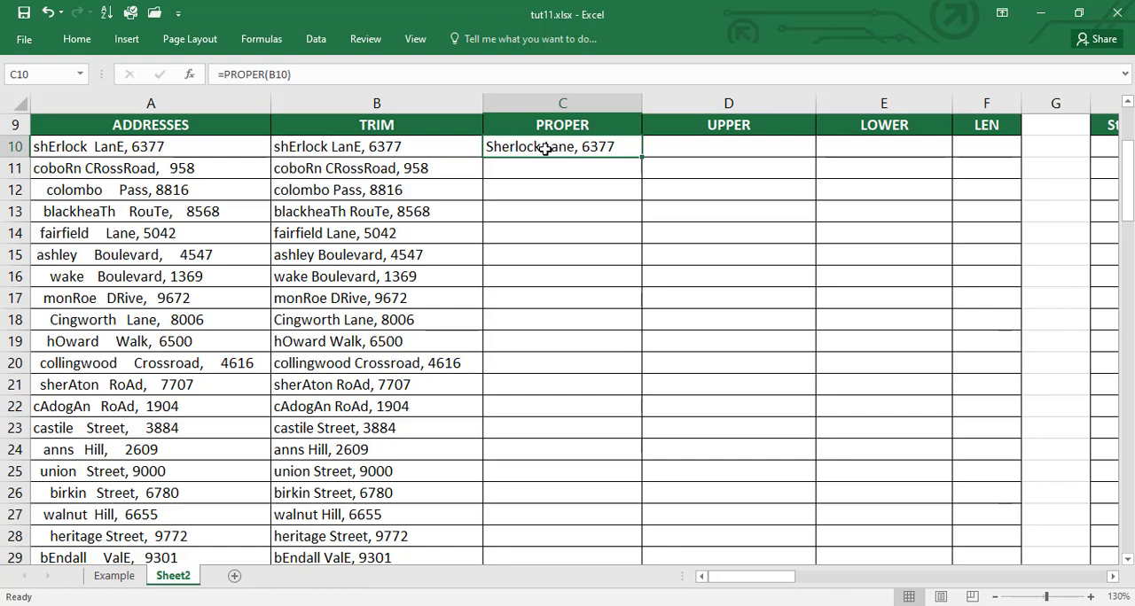
click(595, 126)
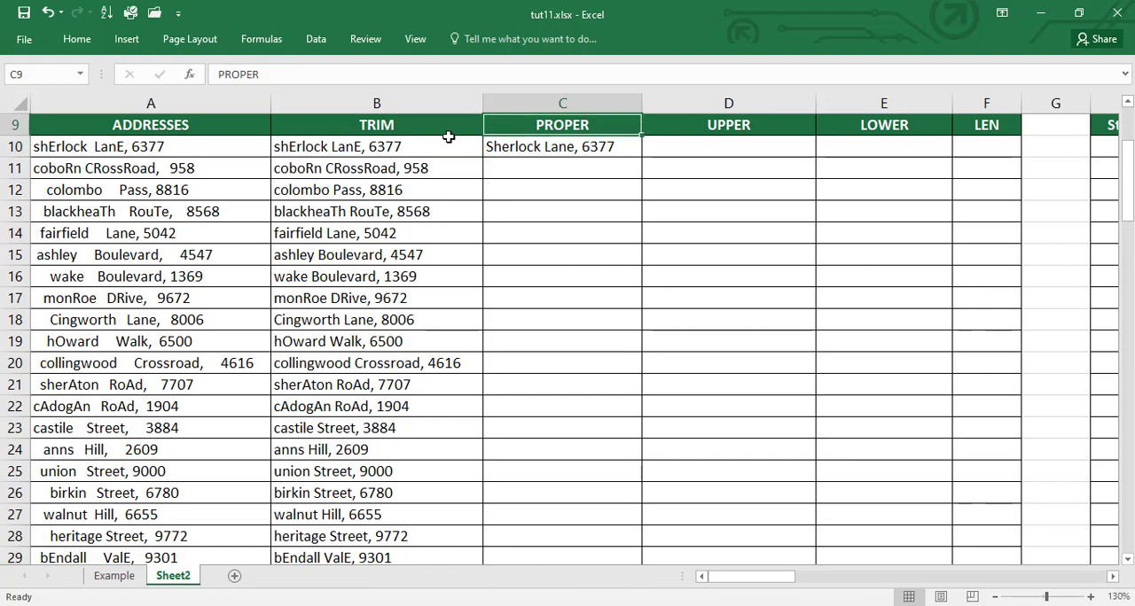
click(600, 149)
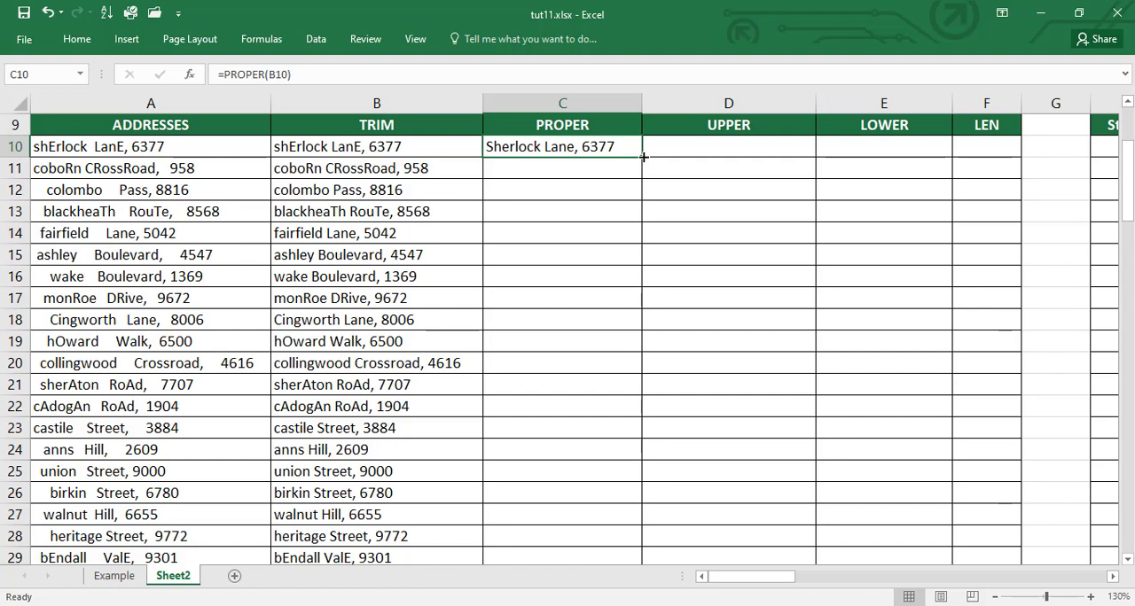
double_click(642, 157)
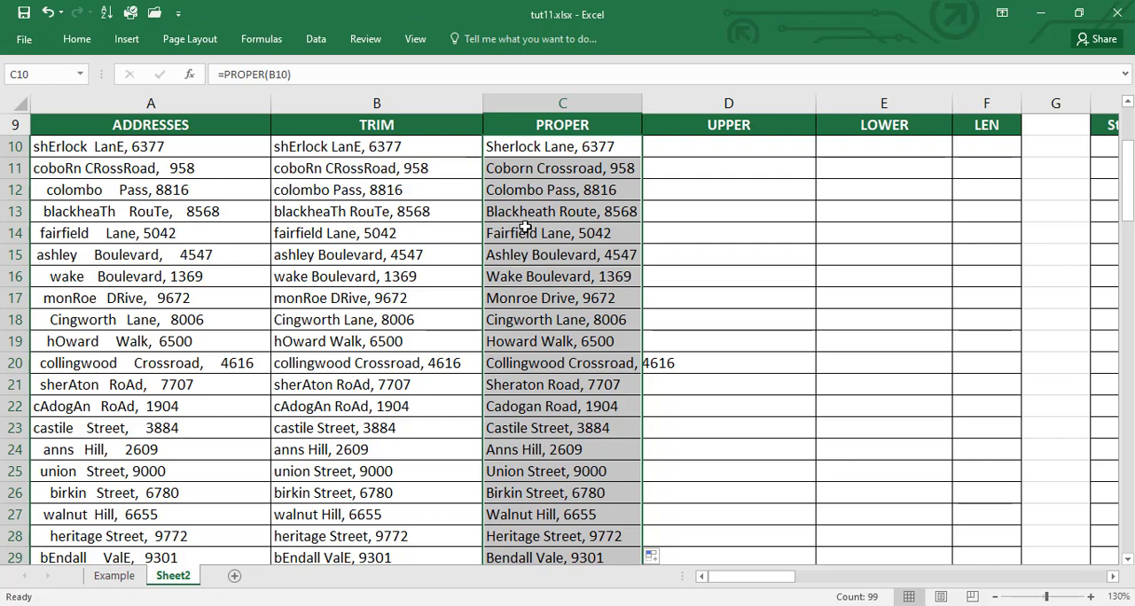
Step: Enter the formula =UPPER(C10) in D10 to convert the proper-case address to capitals
click(746, 153)
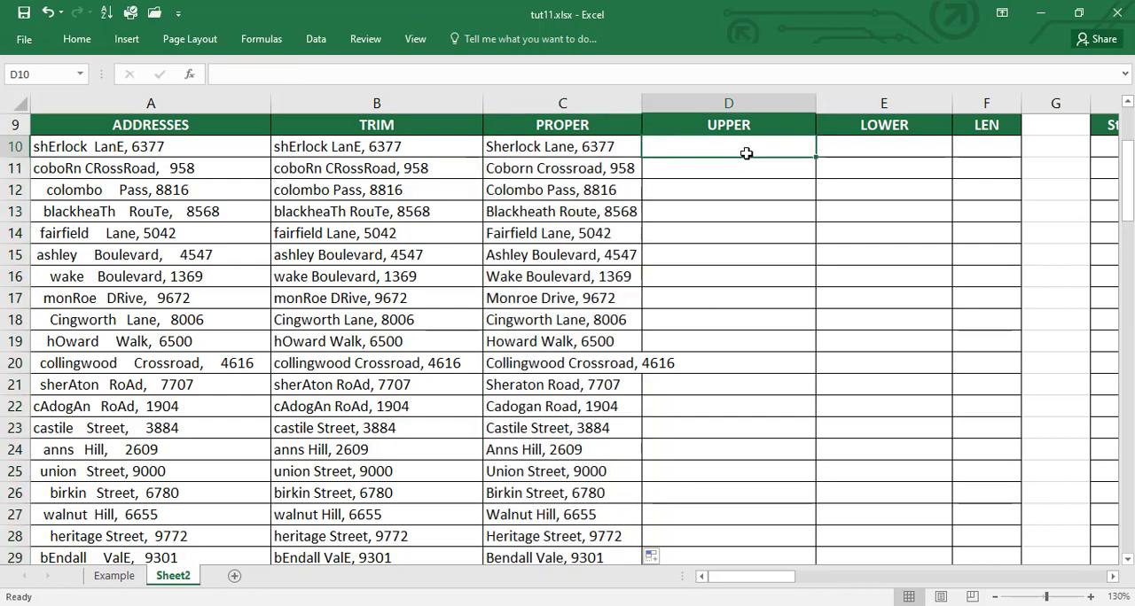
text(=up)
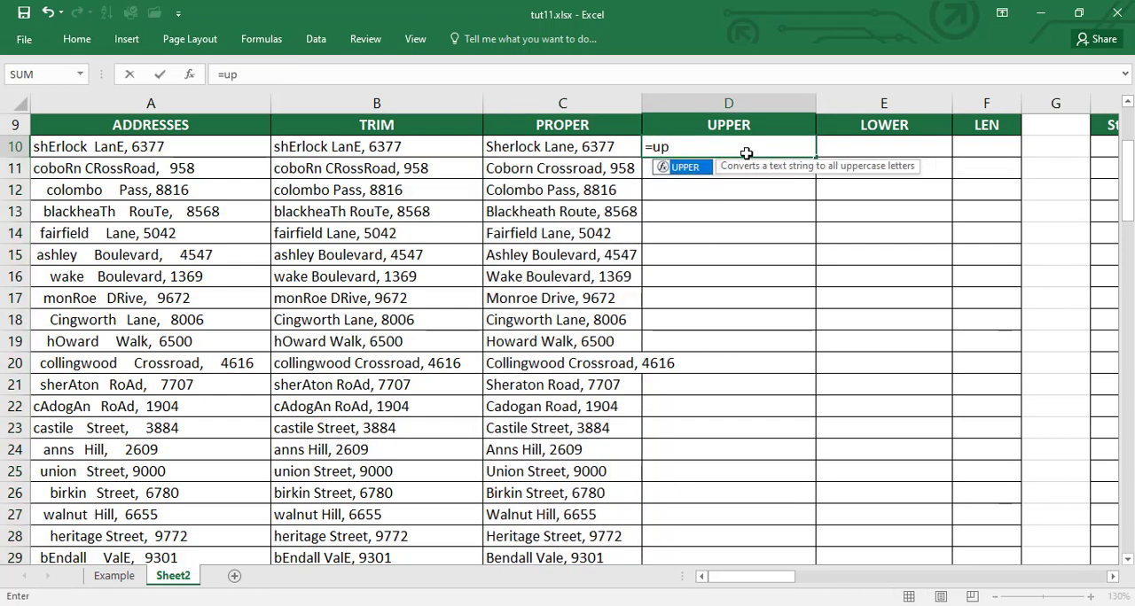
key(Tab)
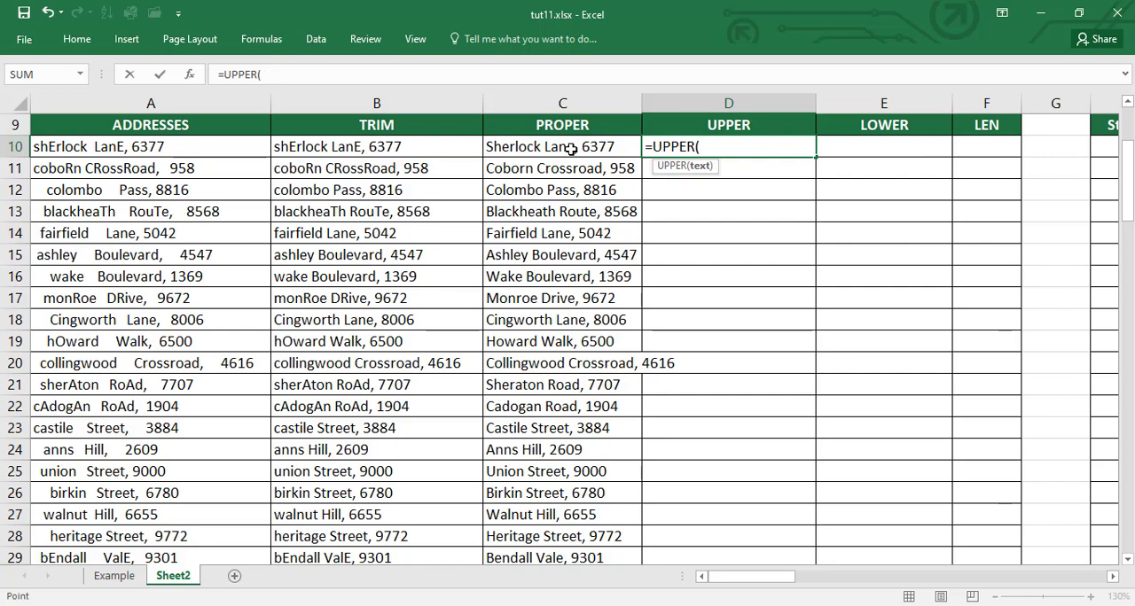
click(572, 149)
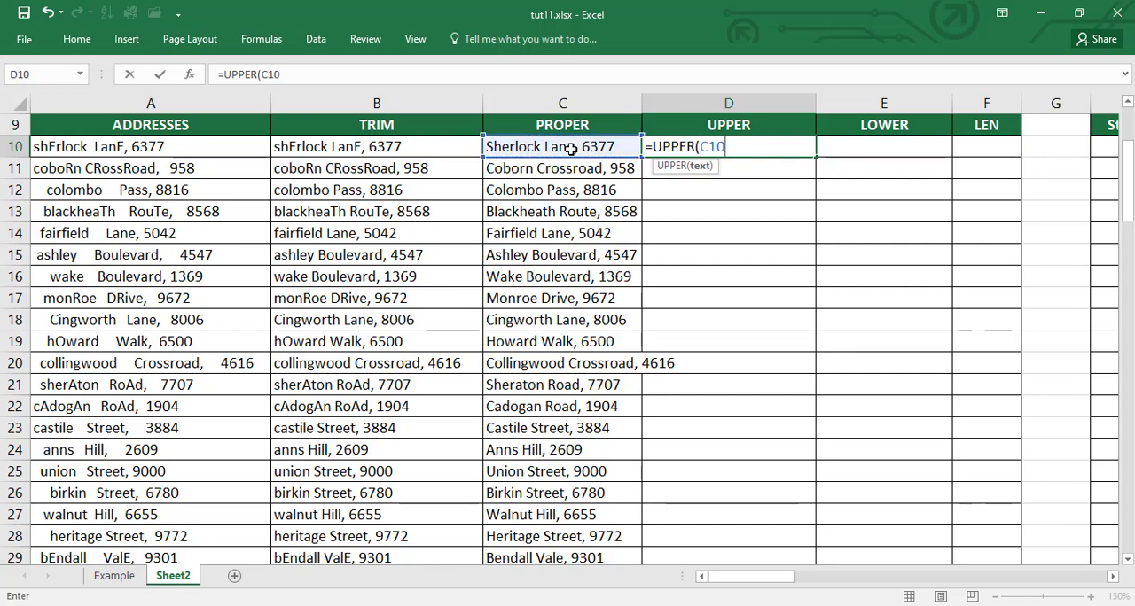
text())
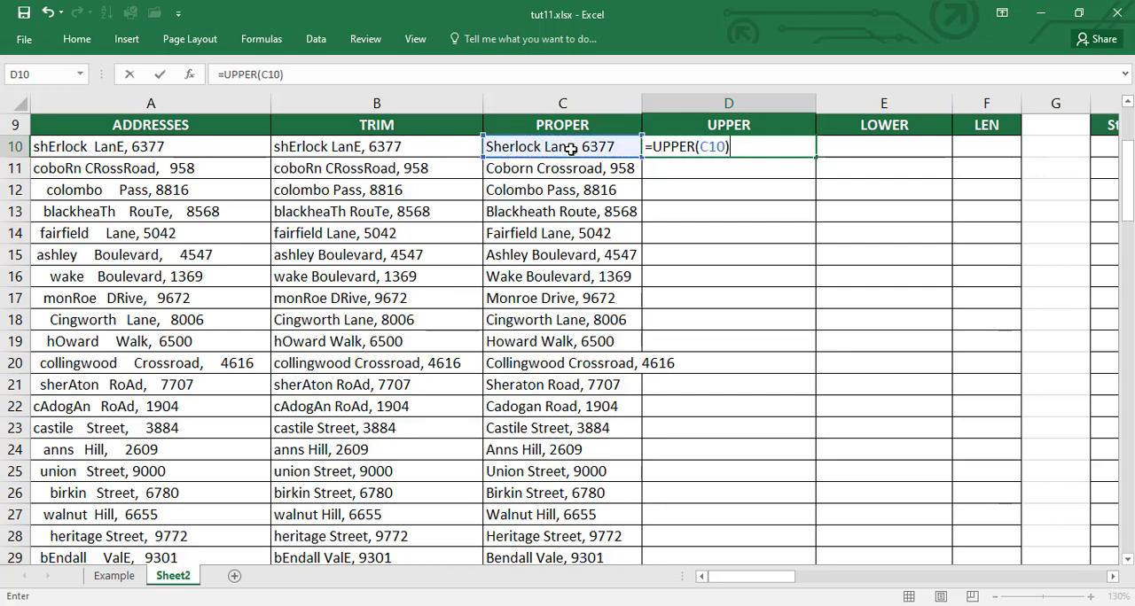
key(Return)
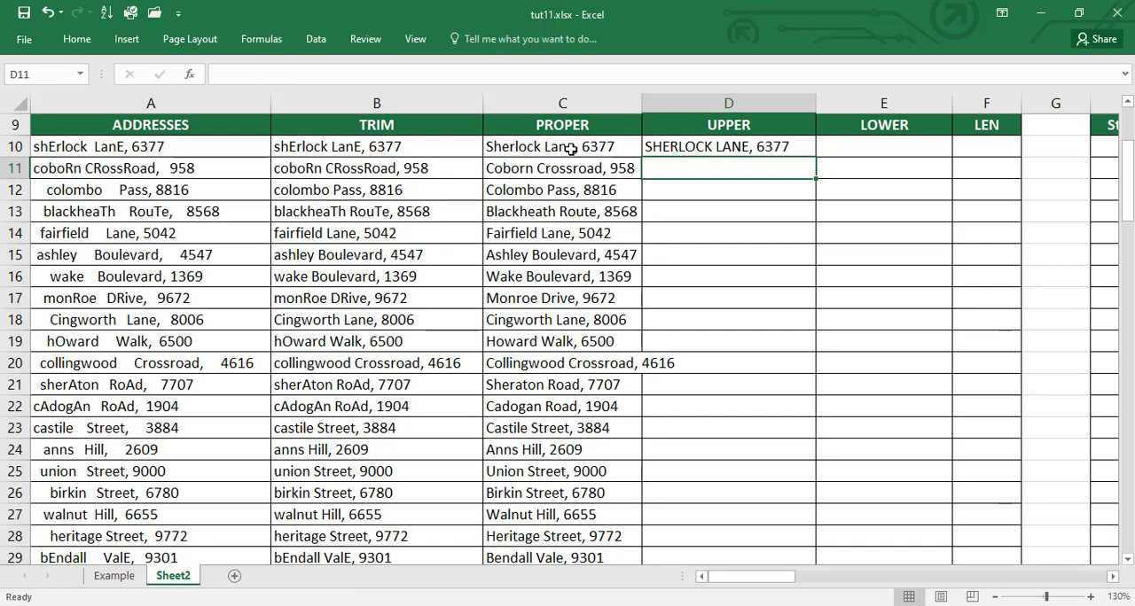
Step: Fill the UPPER formula from D10 down the column to the end of the address list
click(691, 147)
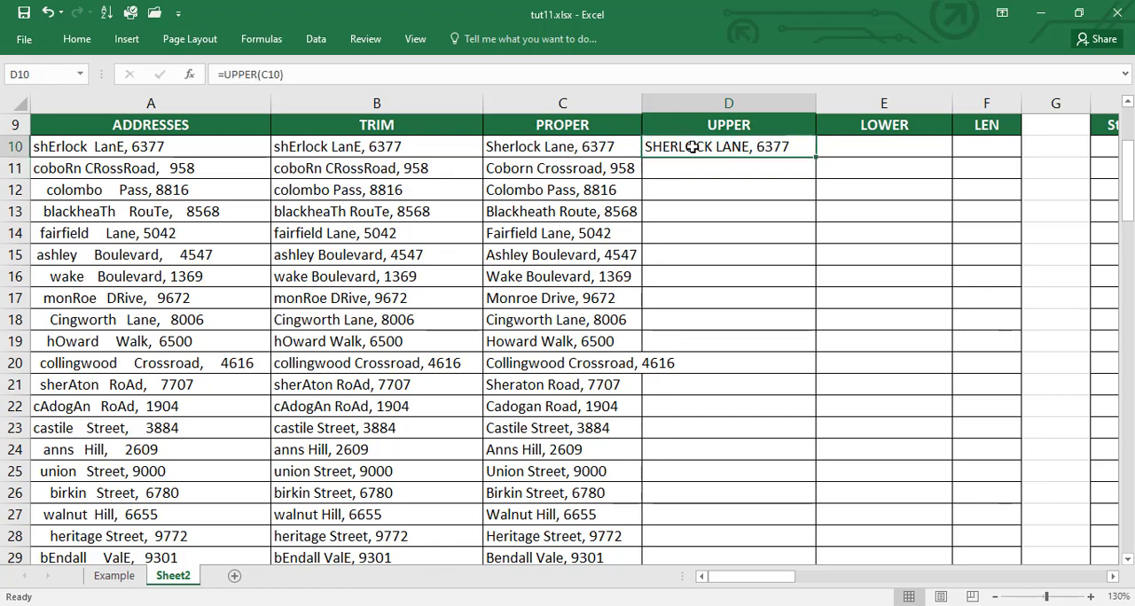
drag(818, 156, 818, 156)
double_click(818, 156)
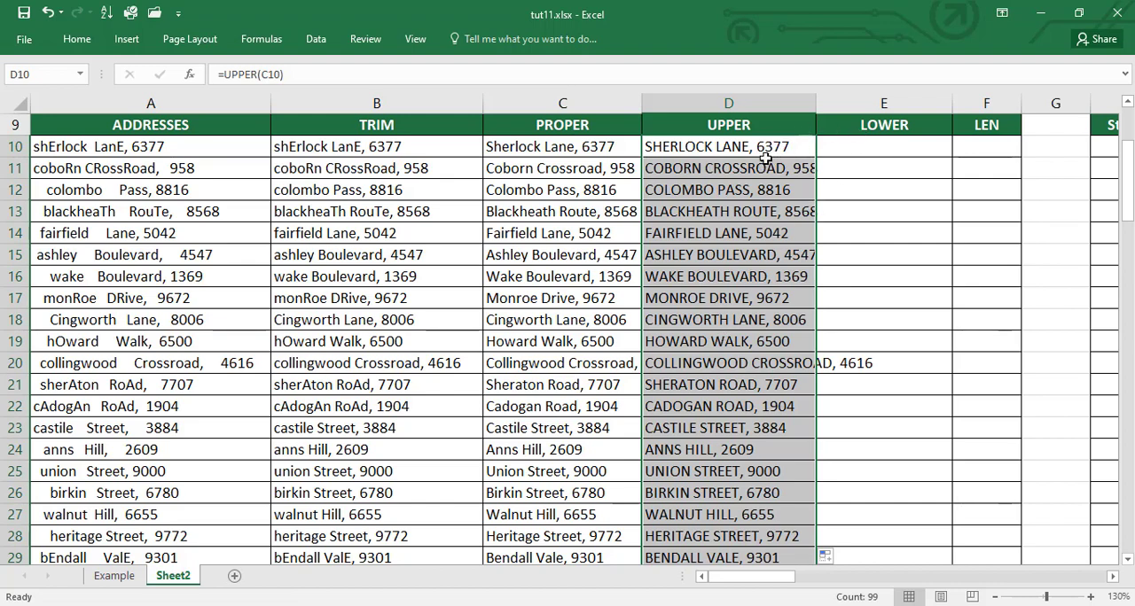
Step: Enter the formula =LOWER(D10) in E10 to convert the uppercase address to lowercase
click(896, 149)
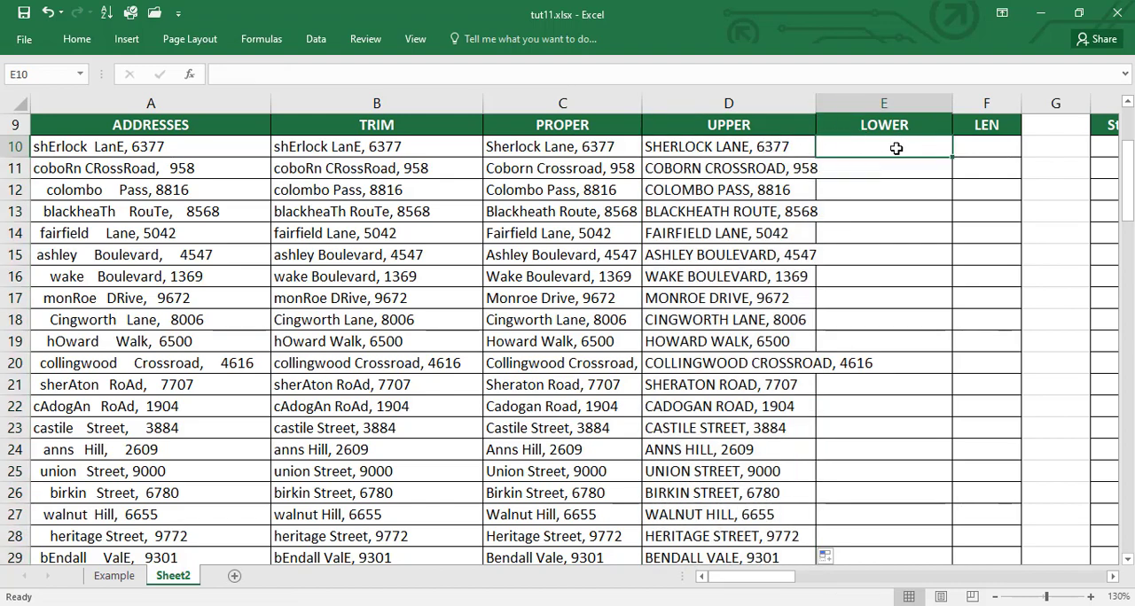
text(=l)
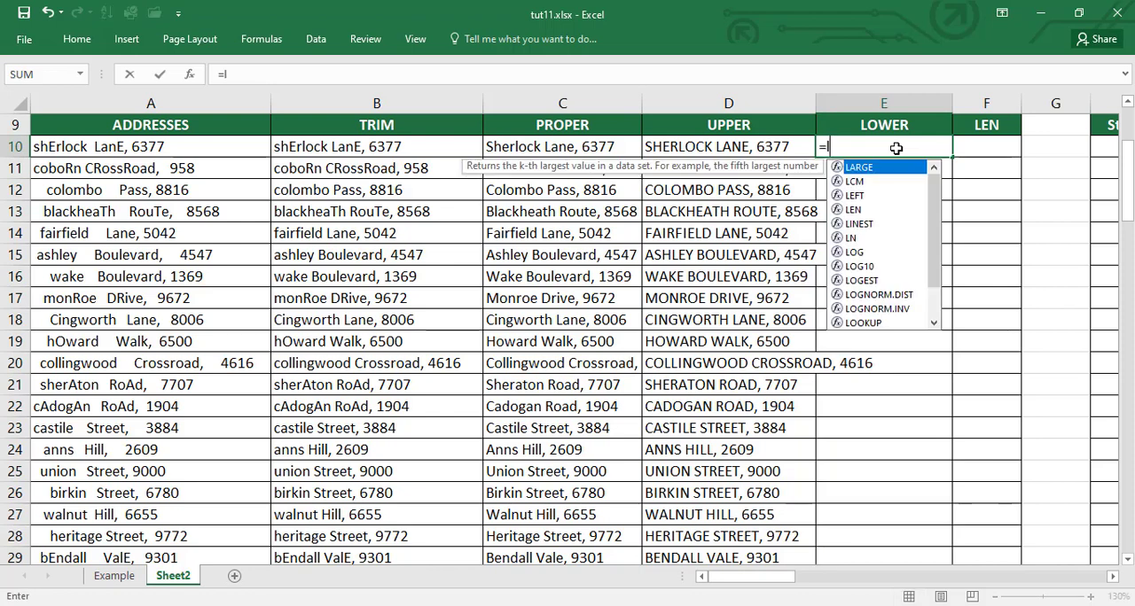
text(ower)
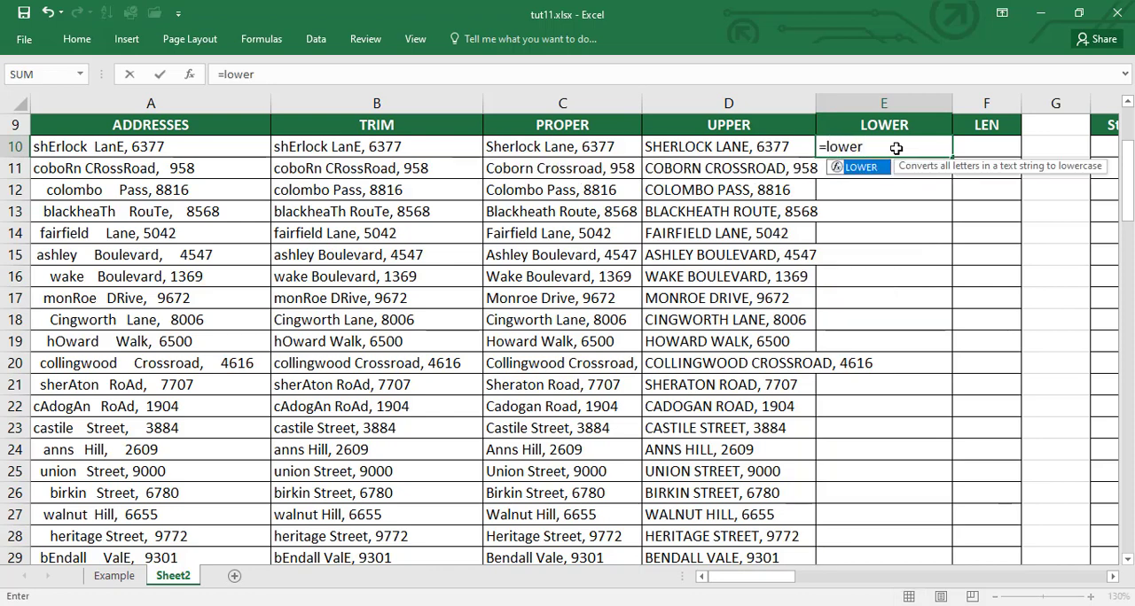
key(Tab)
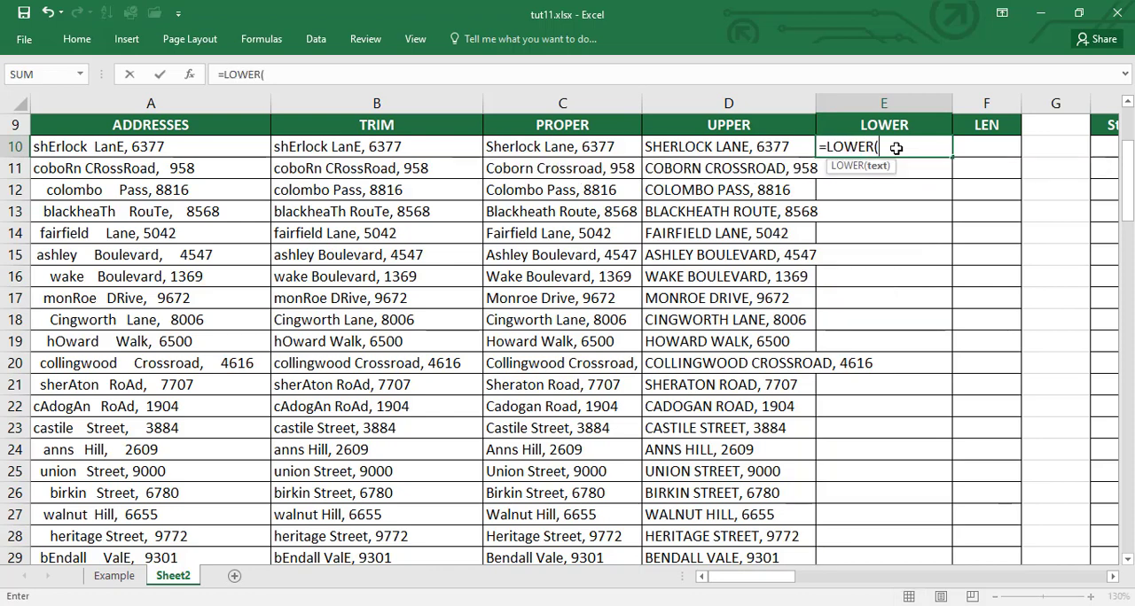
click(720, 147)
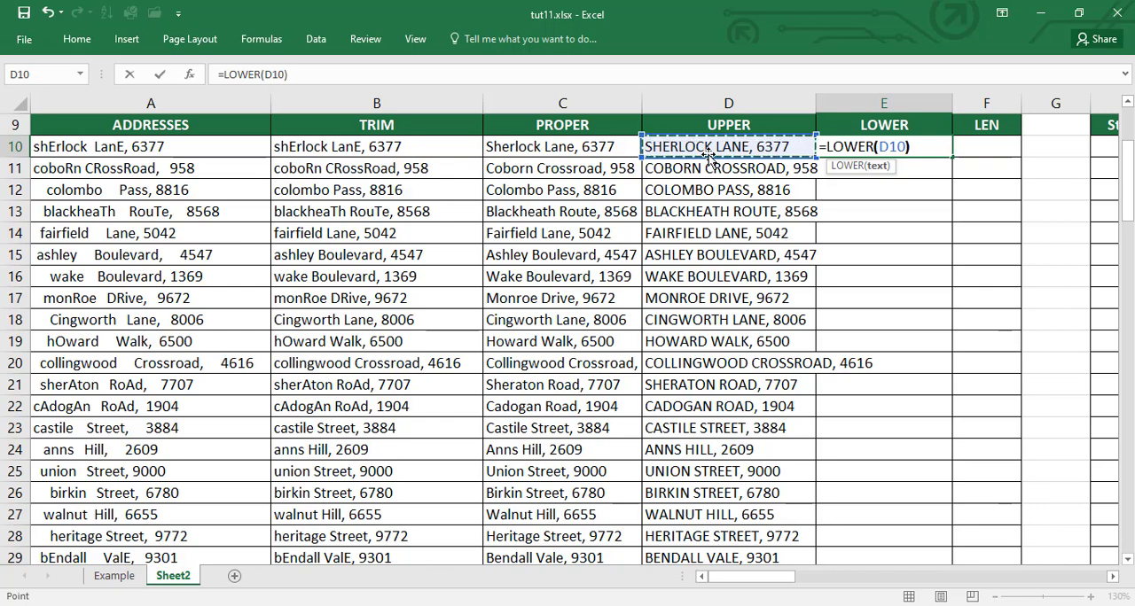
key(Return)
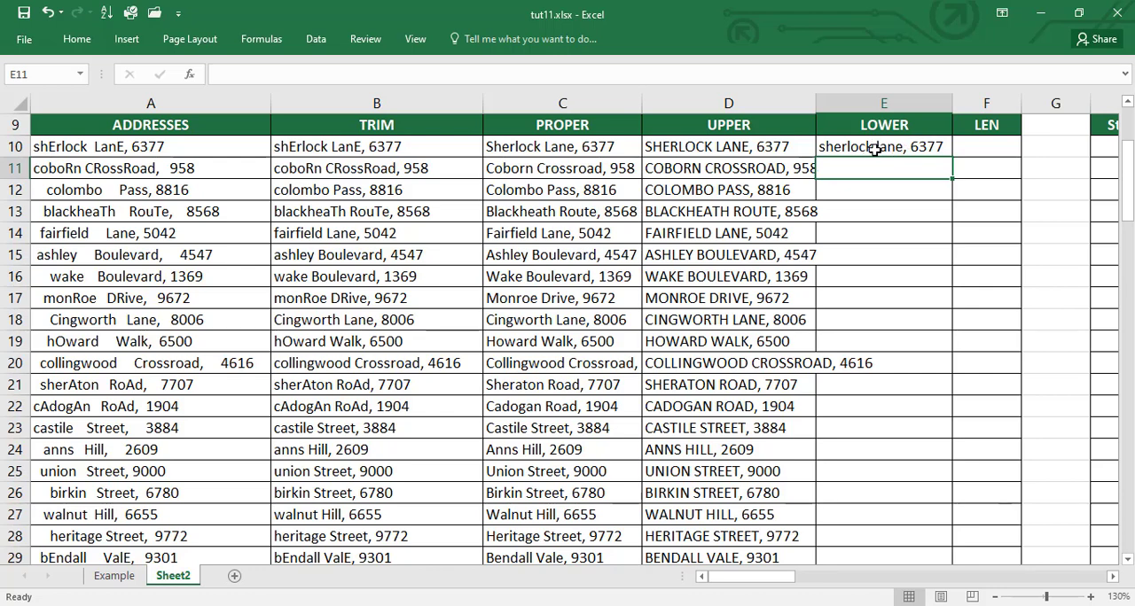
Step: Fill the LOWER formula from E10 down the column to the end of the address list
click(938, 149)
double_click(954, 157)
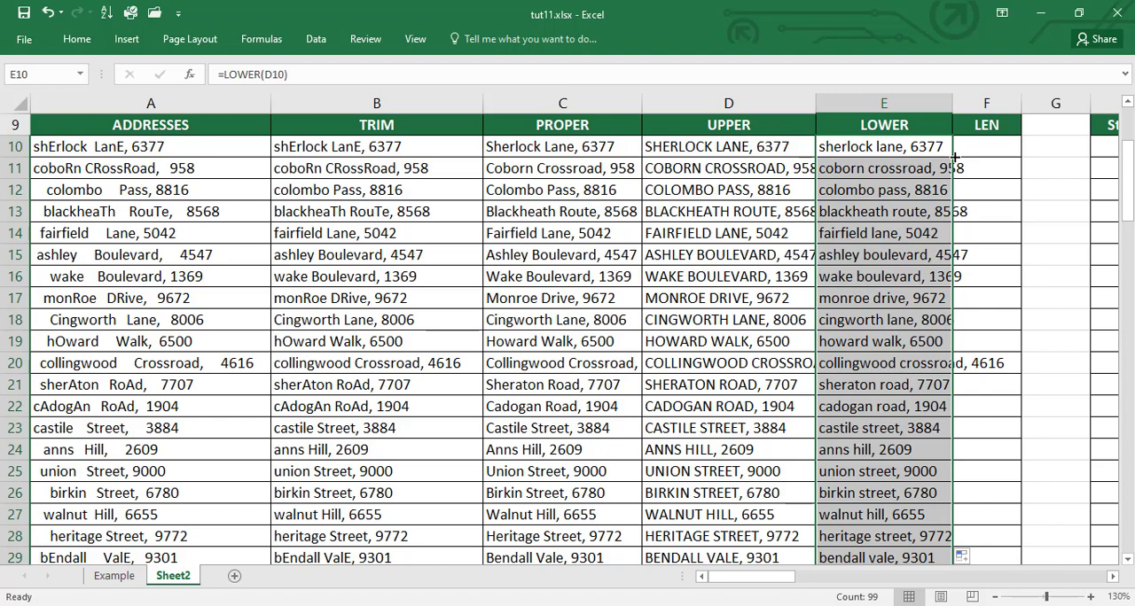
key(ctrl+z)
Step: Enter the formula =LEN(E10) in F10 to count the characters of the lowercase address
click(974, 150)
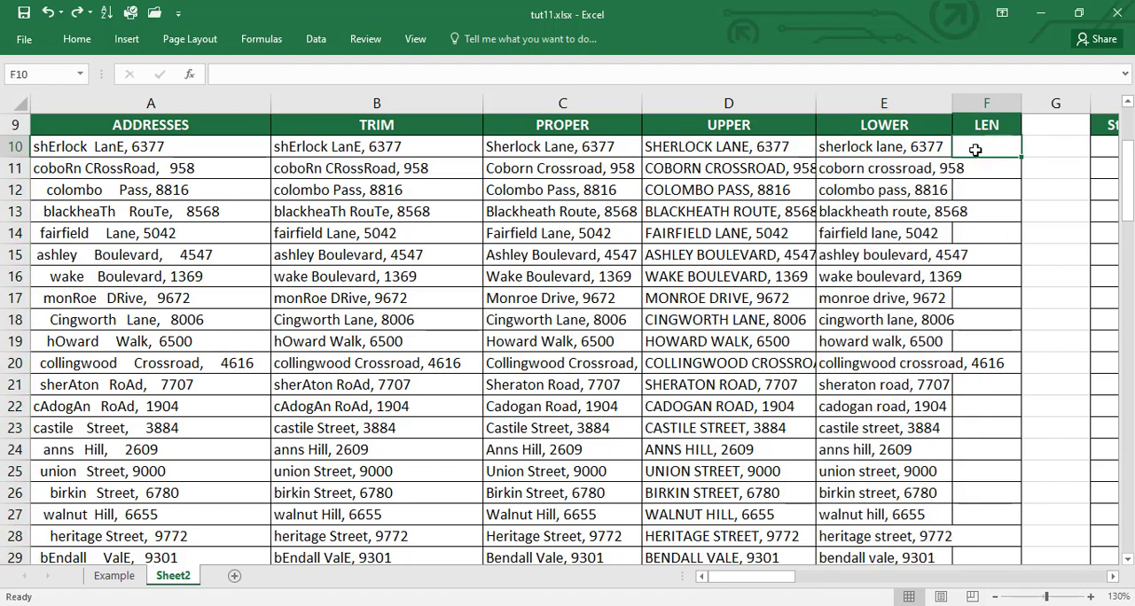
text(=len)
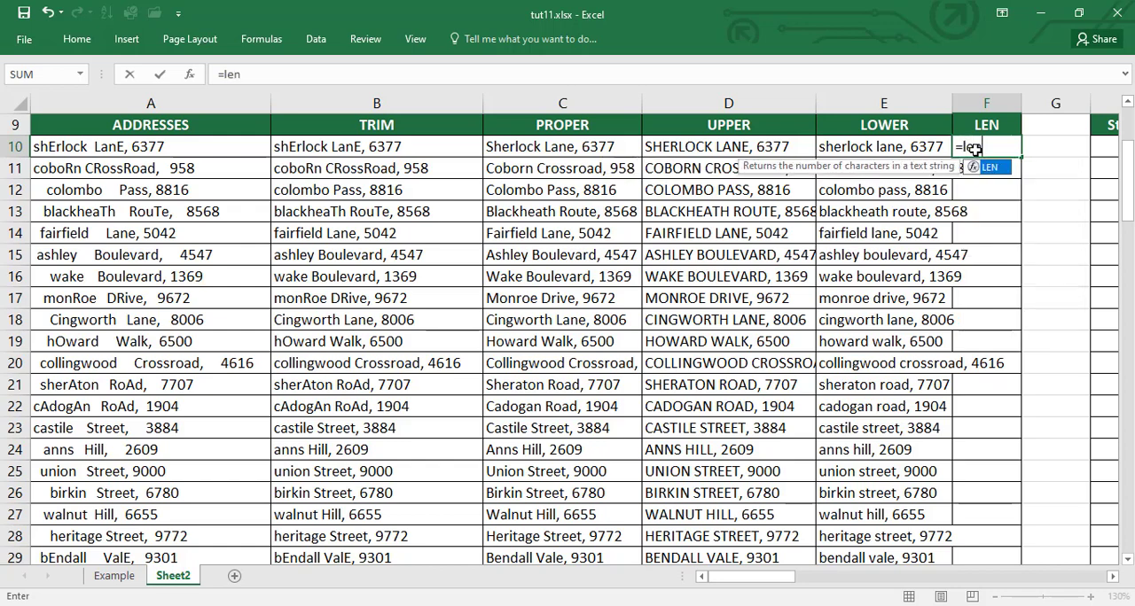
text(()
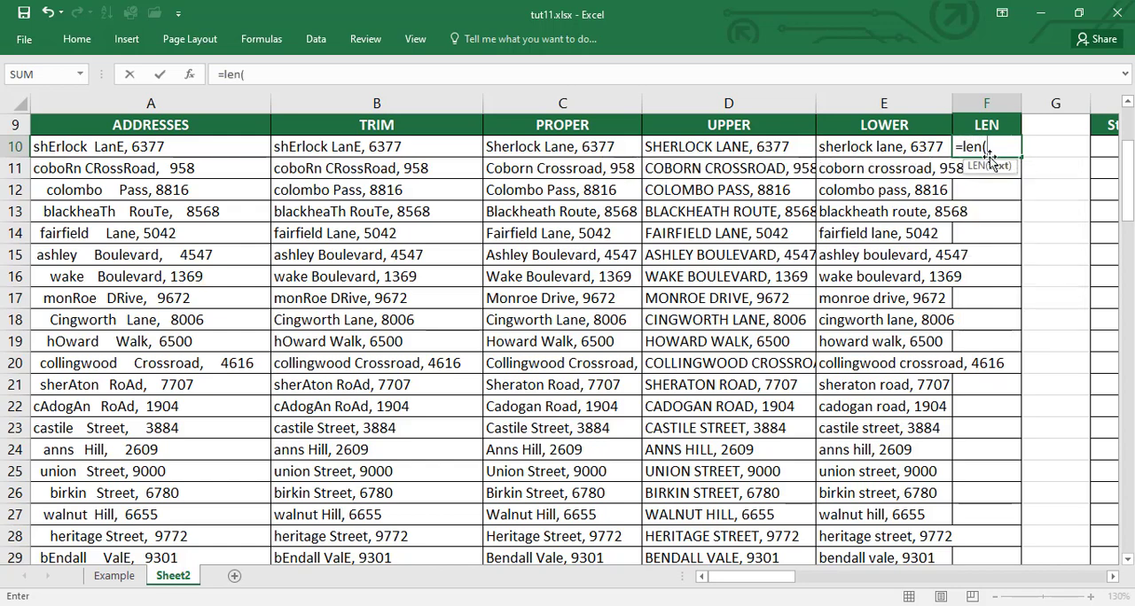
click(854, 149)
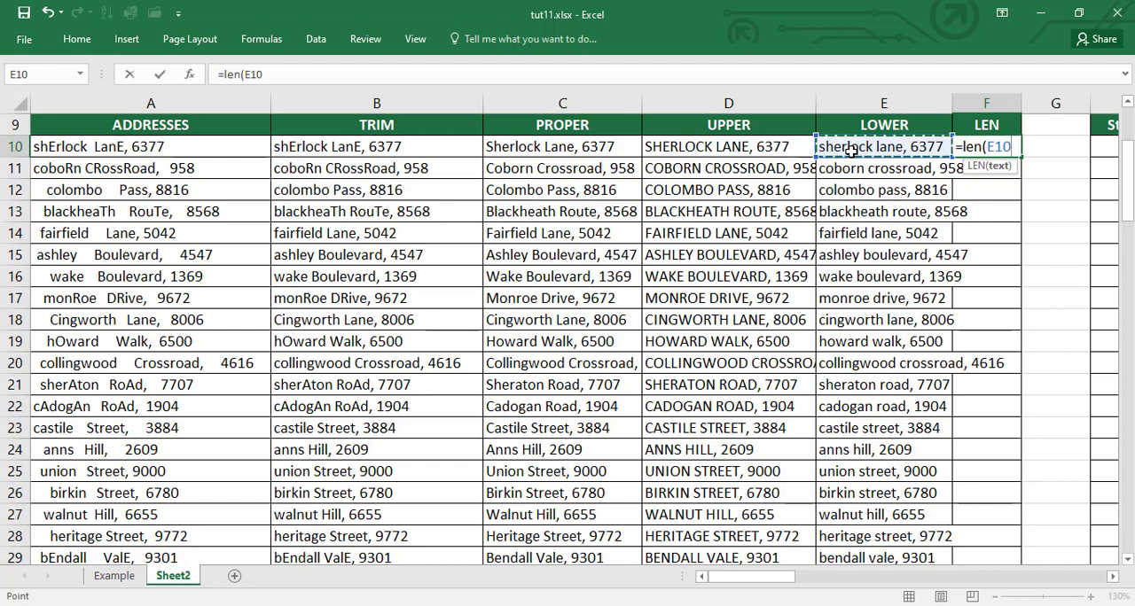
text())
key(Return)
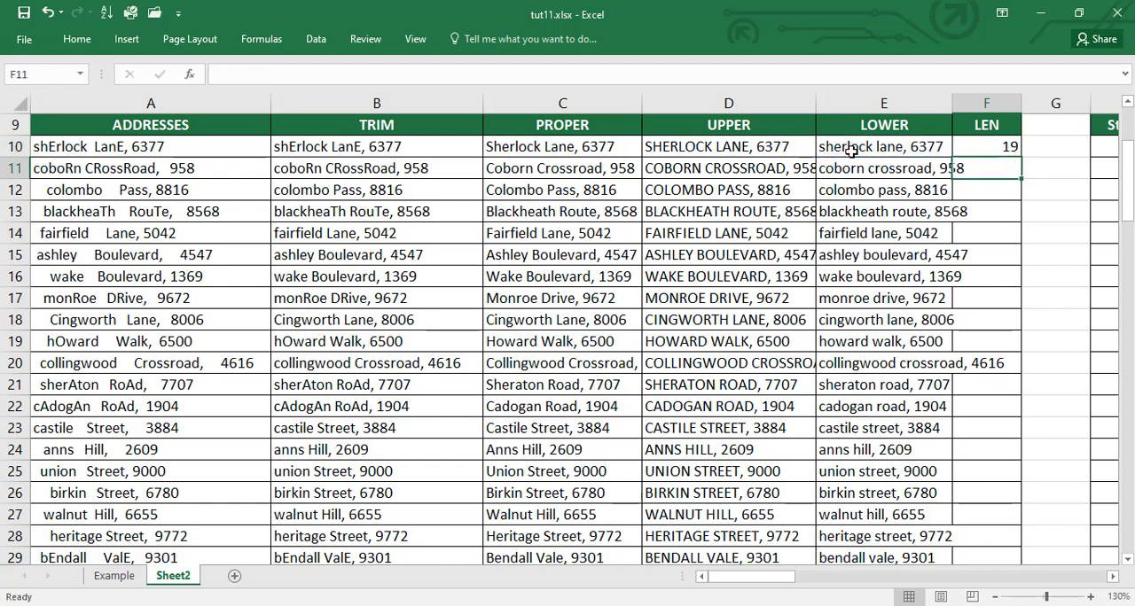
Step: Compare F10 with the trimmed address in B10 and fill the LEN formula down column F to the end of the list
click(976, 146)
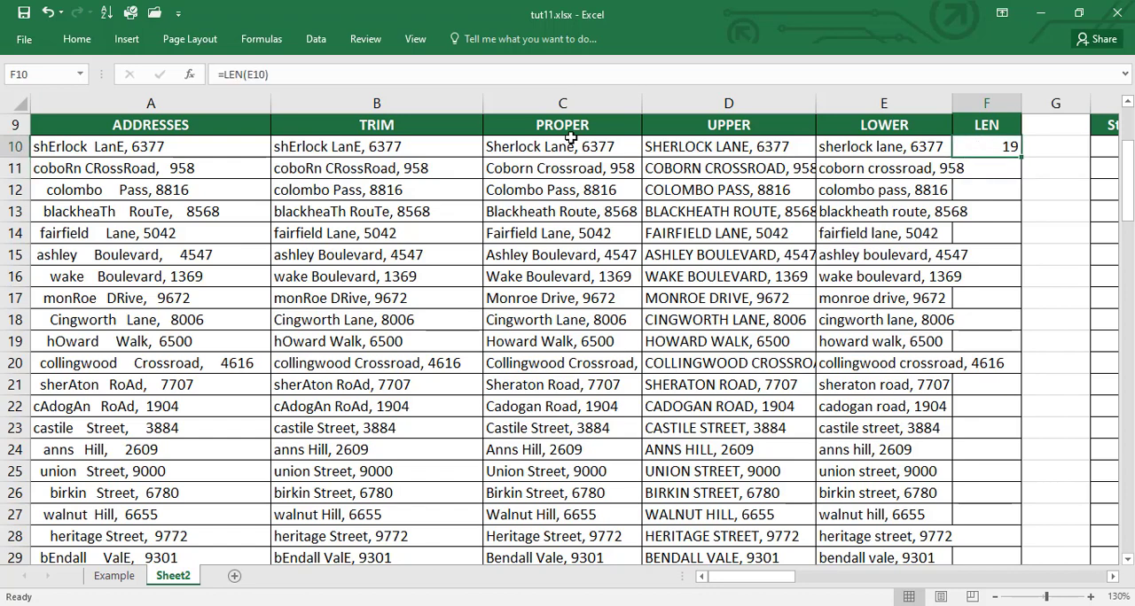
click(338, 145)
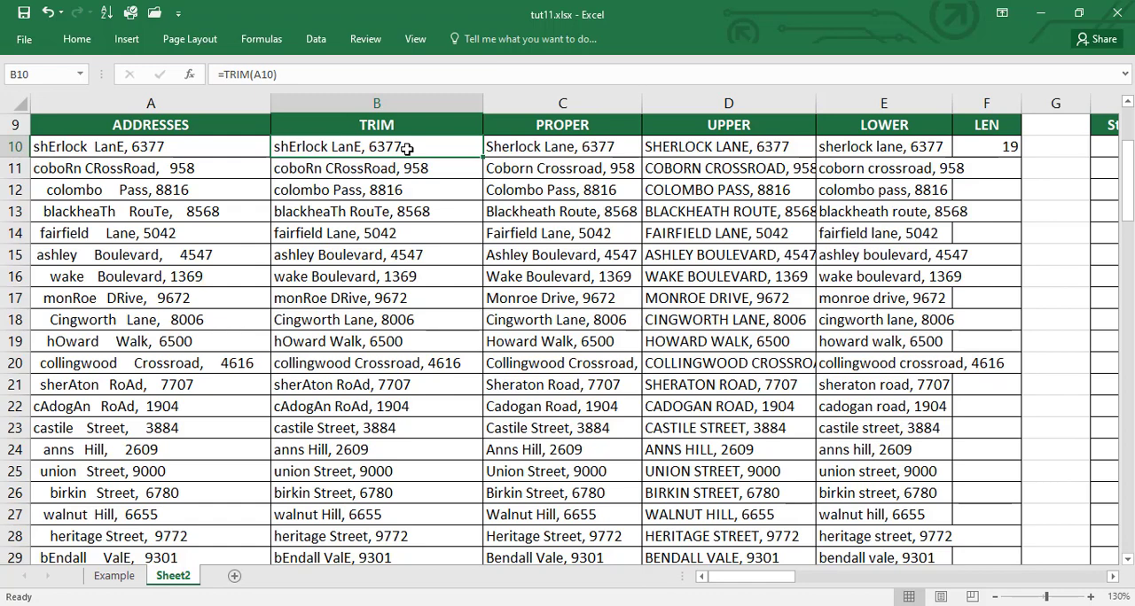
click(989, 146)
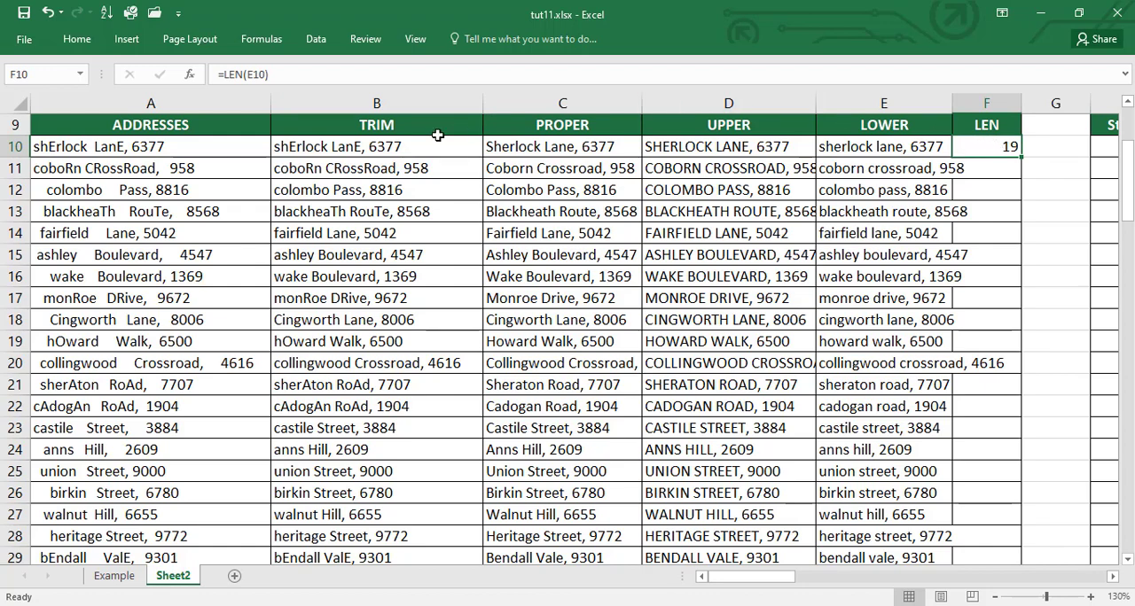
click(386, 146)
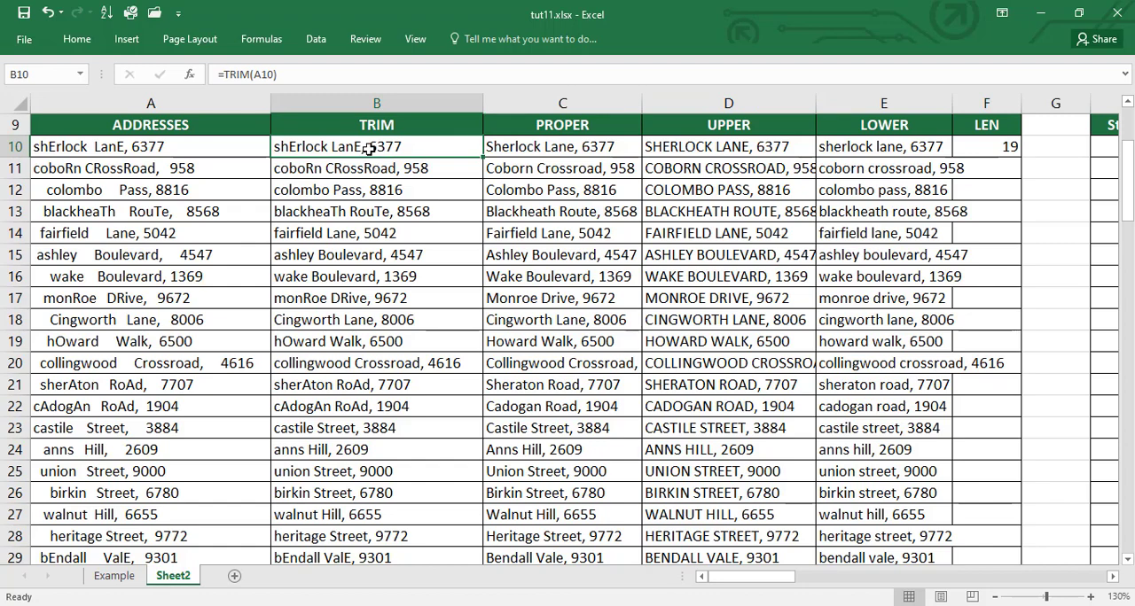
click(988, 148)
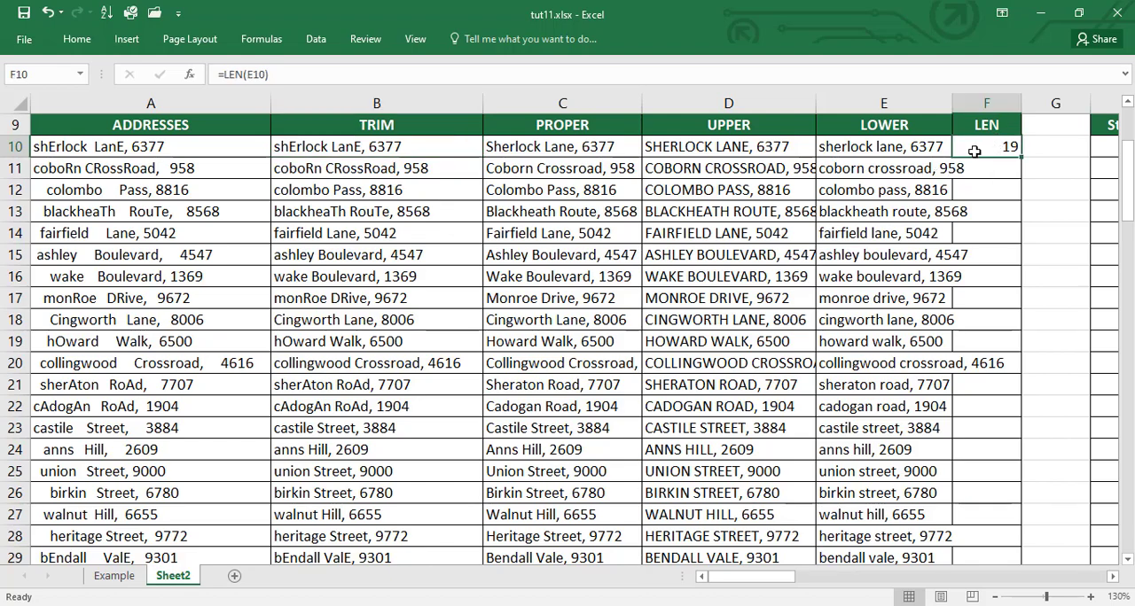
double_click(1022, 158)
scroll(982, 225, down, 8)
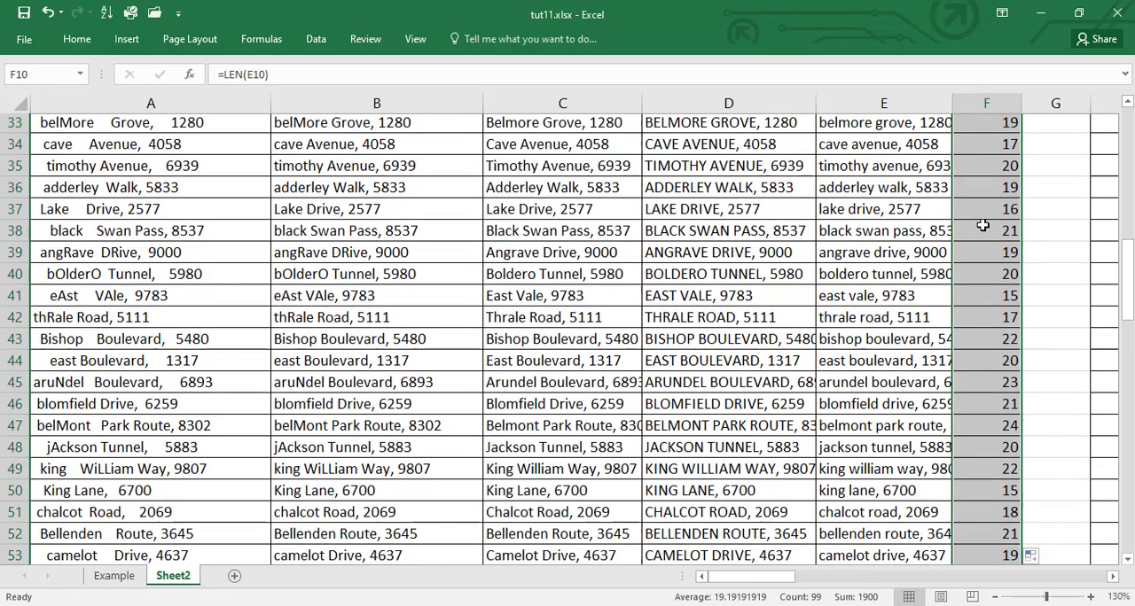
scroll(1005, 226, down, 5)
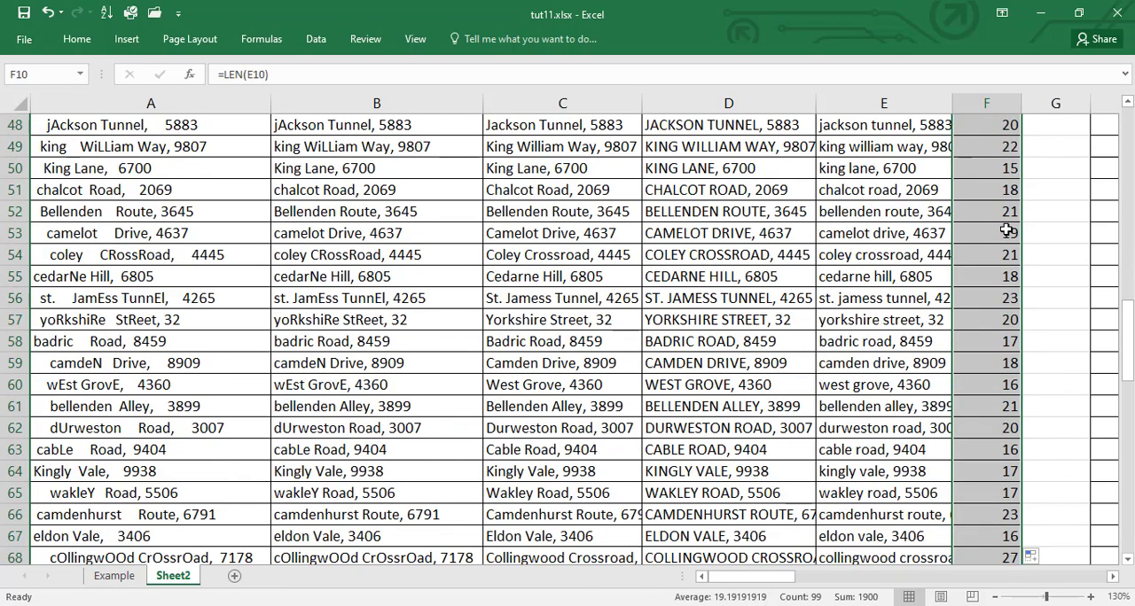
scroll(1007, 231, up, 16)
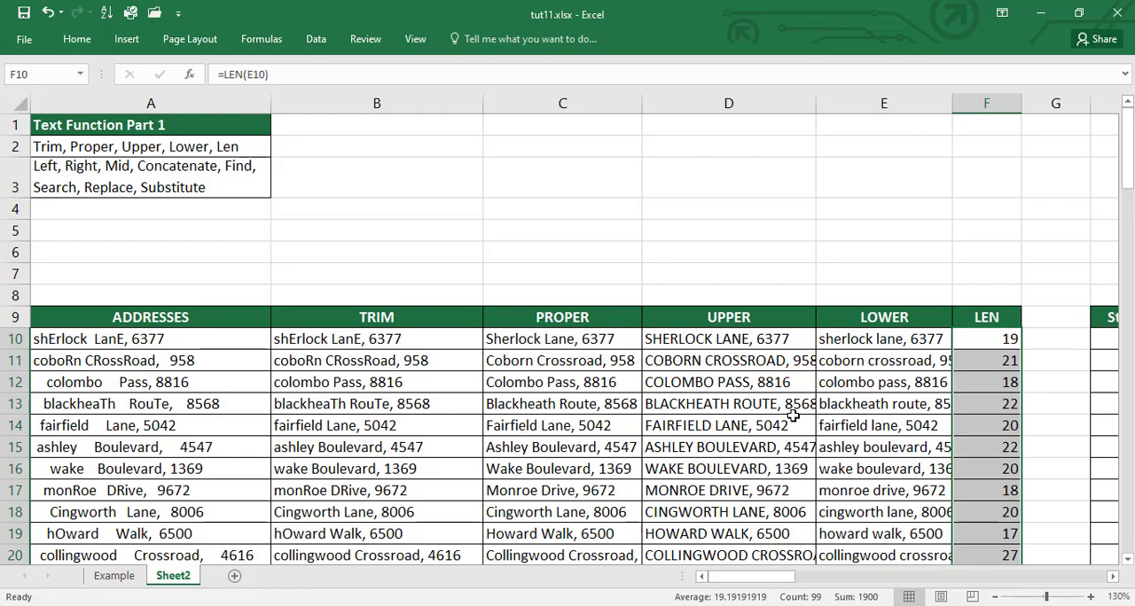
scroll(725, 410, down, 3)
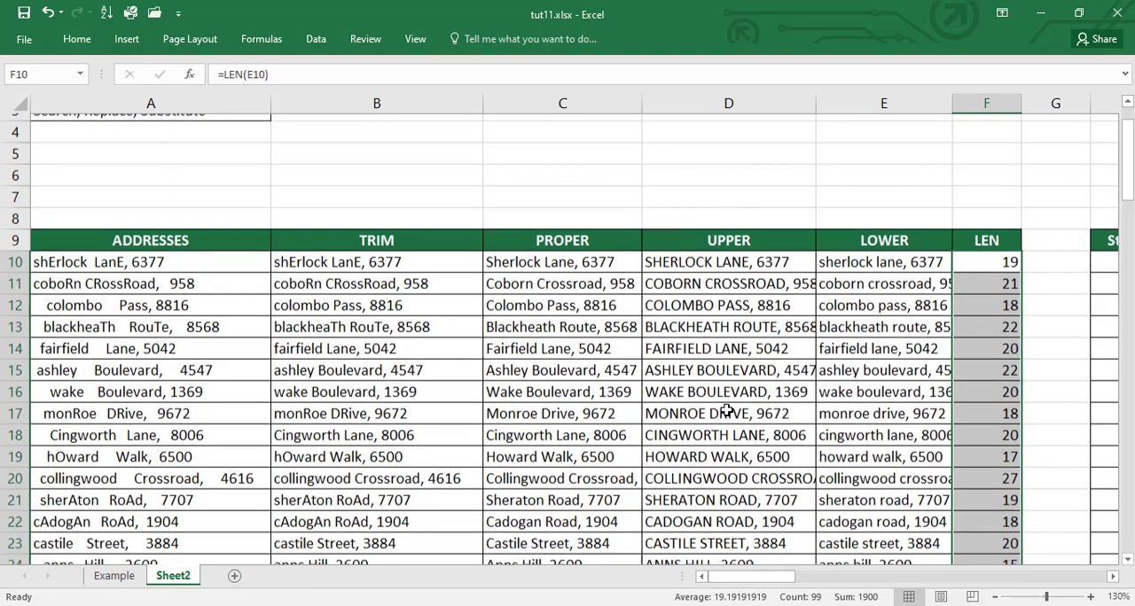
scroll(725, 411, up, 1)
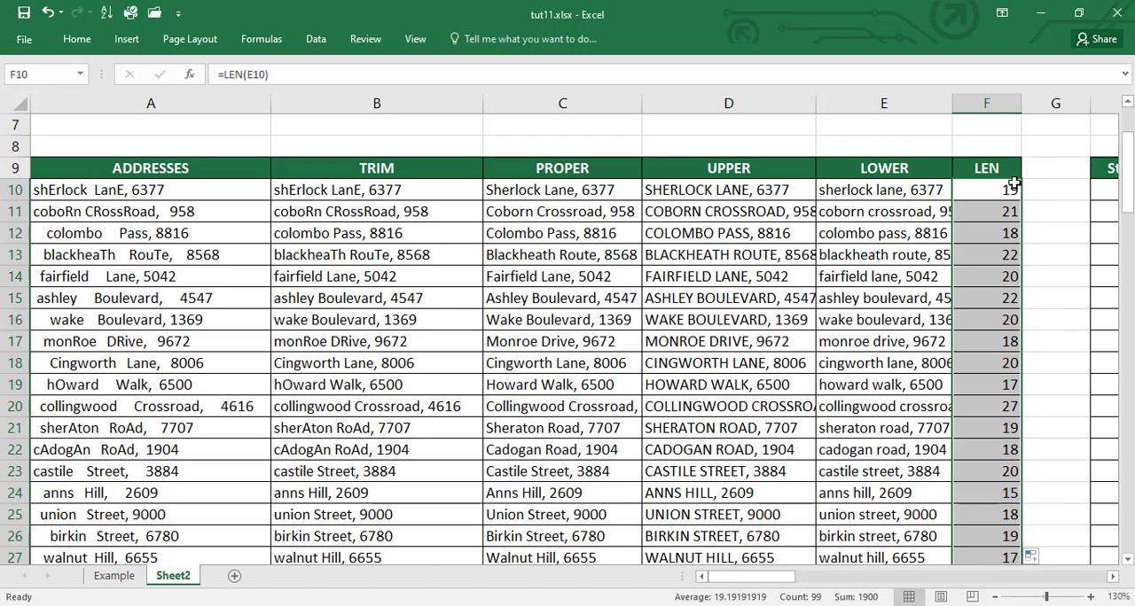
Step: Look over the empty State, Street and Street No table and the Left to Substitute function list, and select the full name in M5
key(Right)
key(Right)
key(Right)
key(Right)
key(Right)
key(Right)
key(Right)
key(Right)
key(Right)
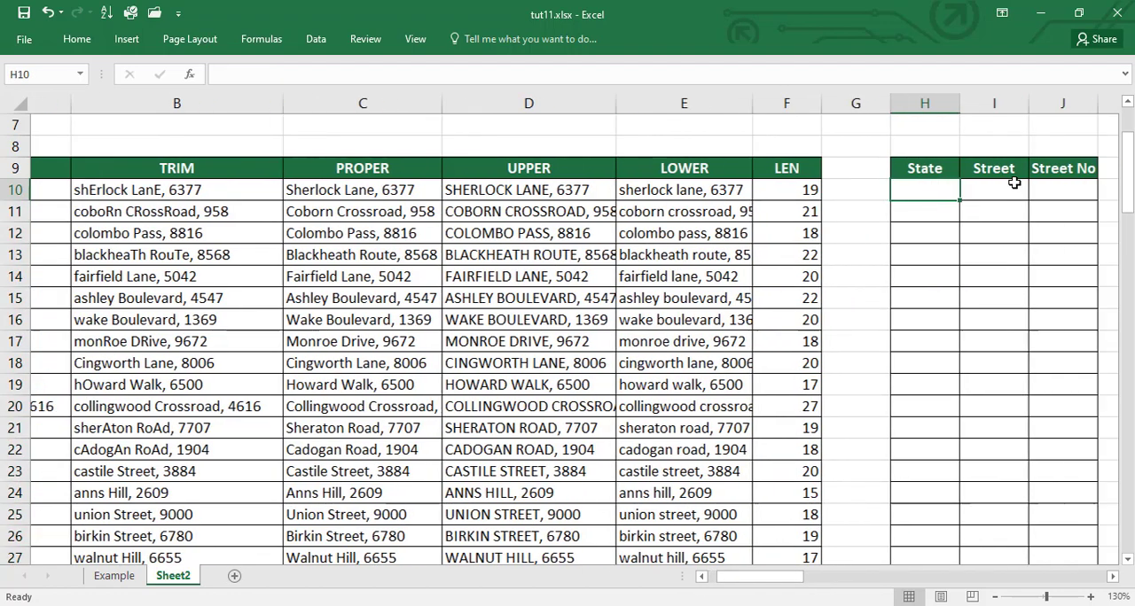
key(Right)
key(Right)
key(Right)
key(Right)
key(Right)
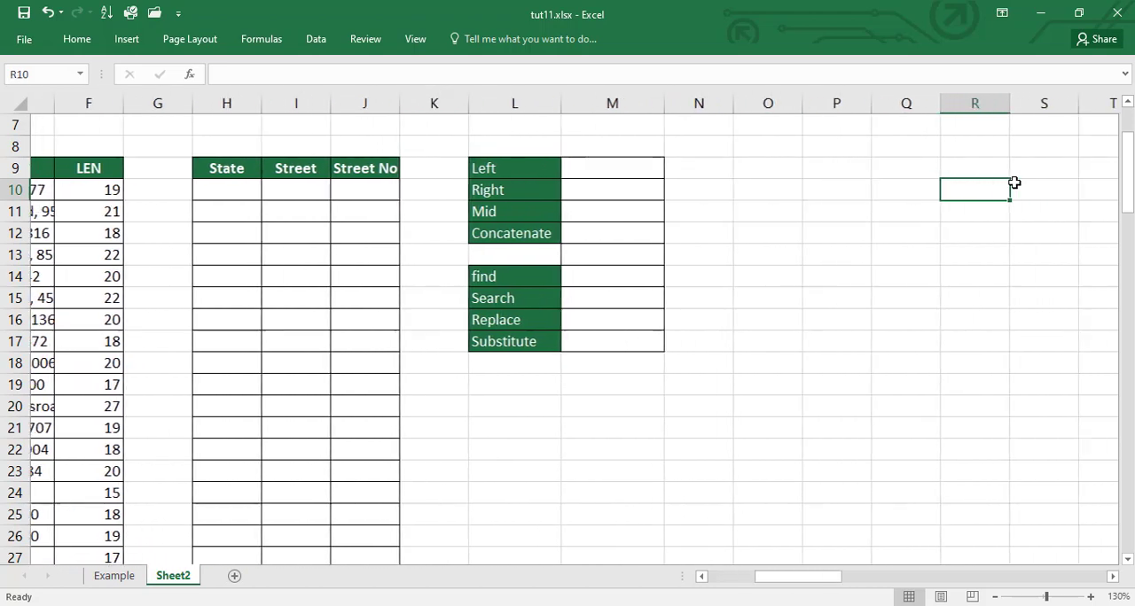
key(Left)
key(Left)
key(Left)
key(Left)
key(Left)
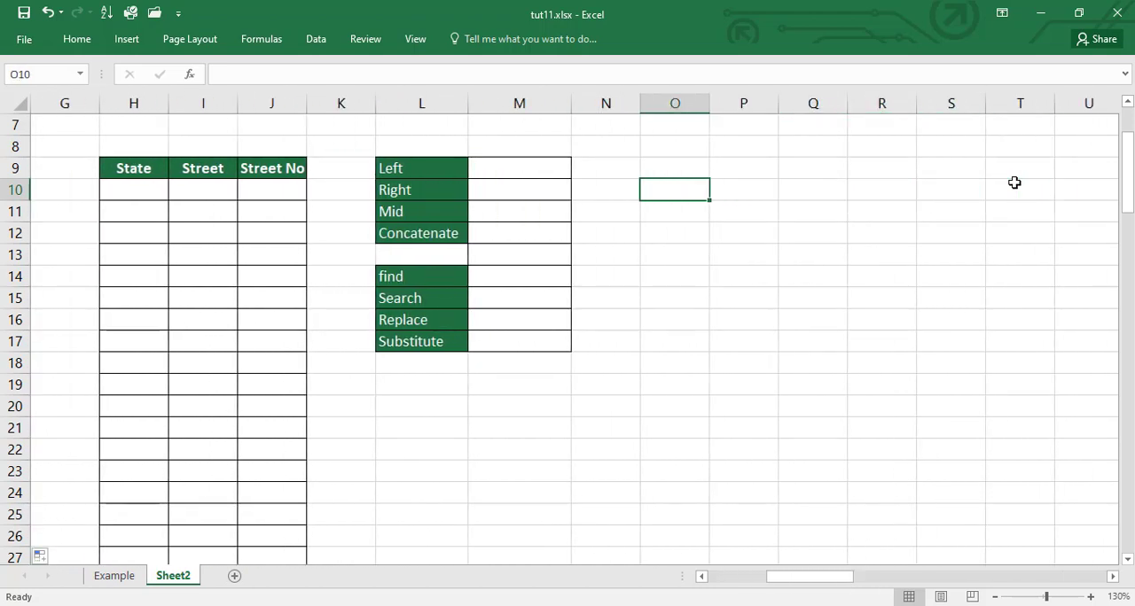
scroll(1014, 183, up, 2)
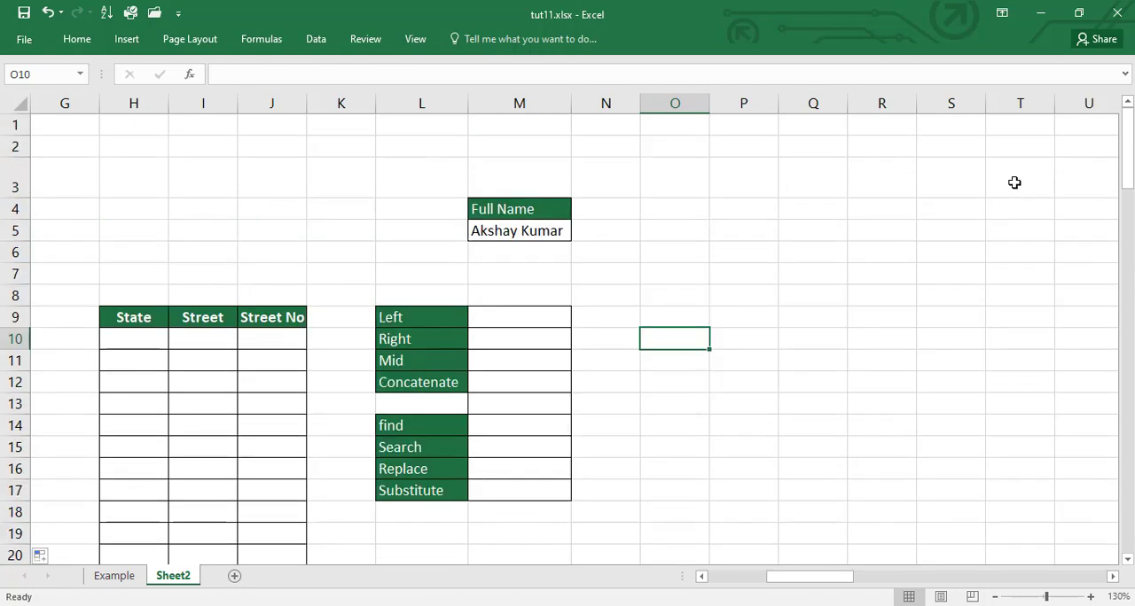
click(525, 232)
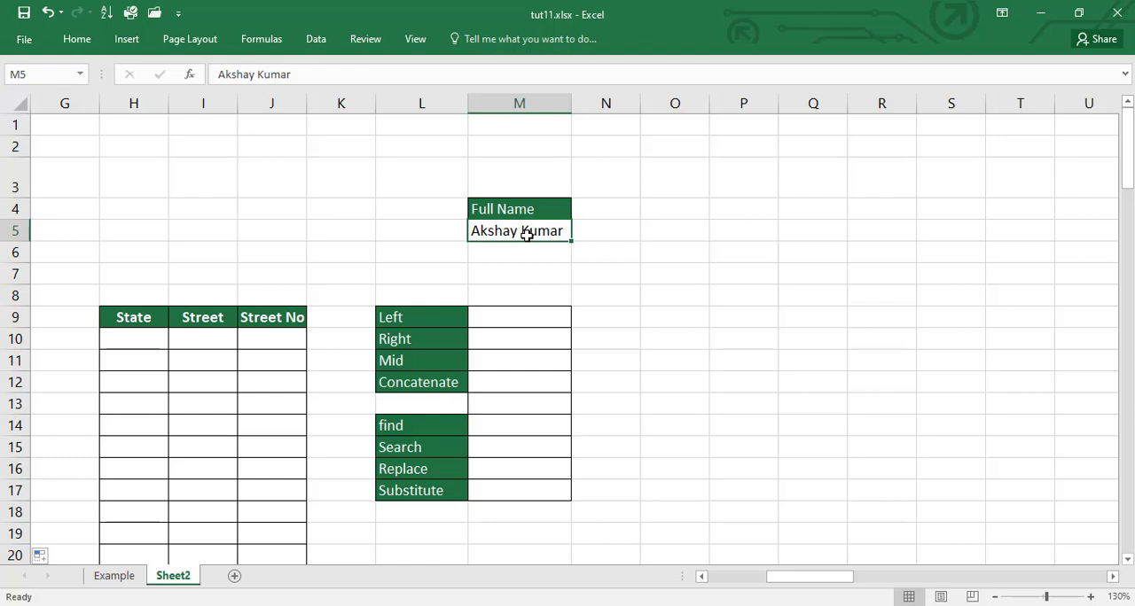
Step: Enter the formula =LEFT(M5) in M9 to extract the leading character of the full name
click(541, 319)
text(=left)
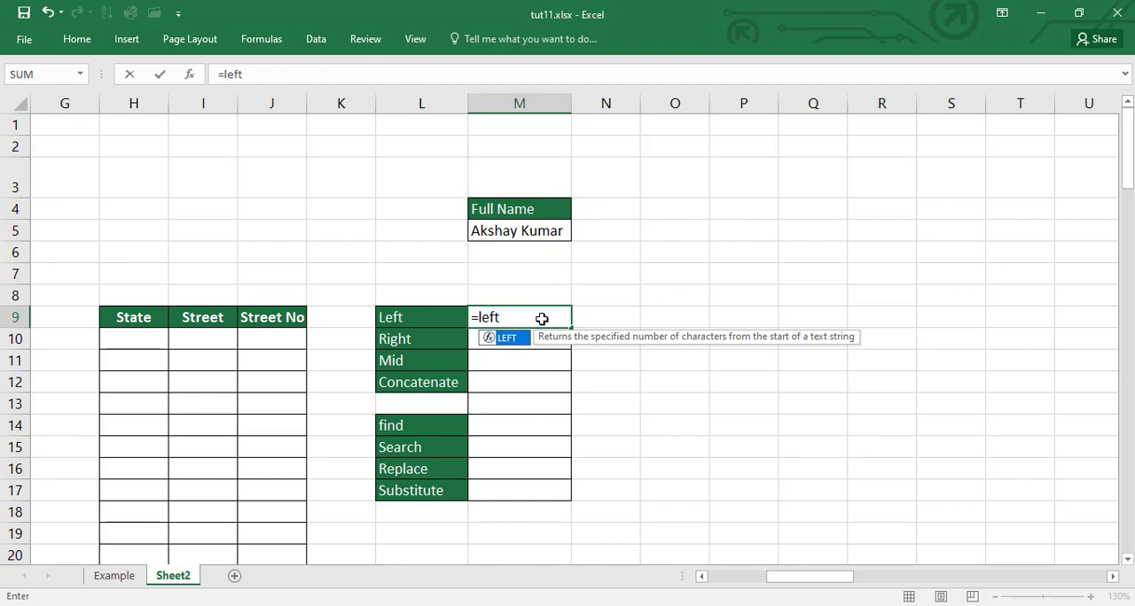
text(()
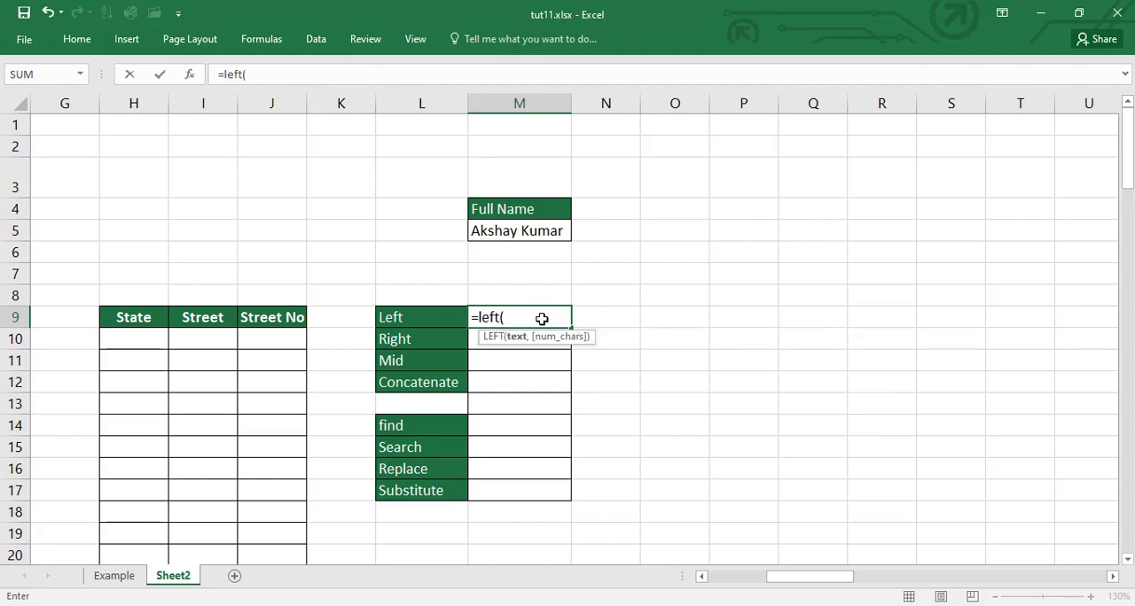
click(511, 228)
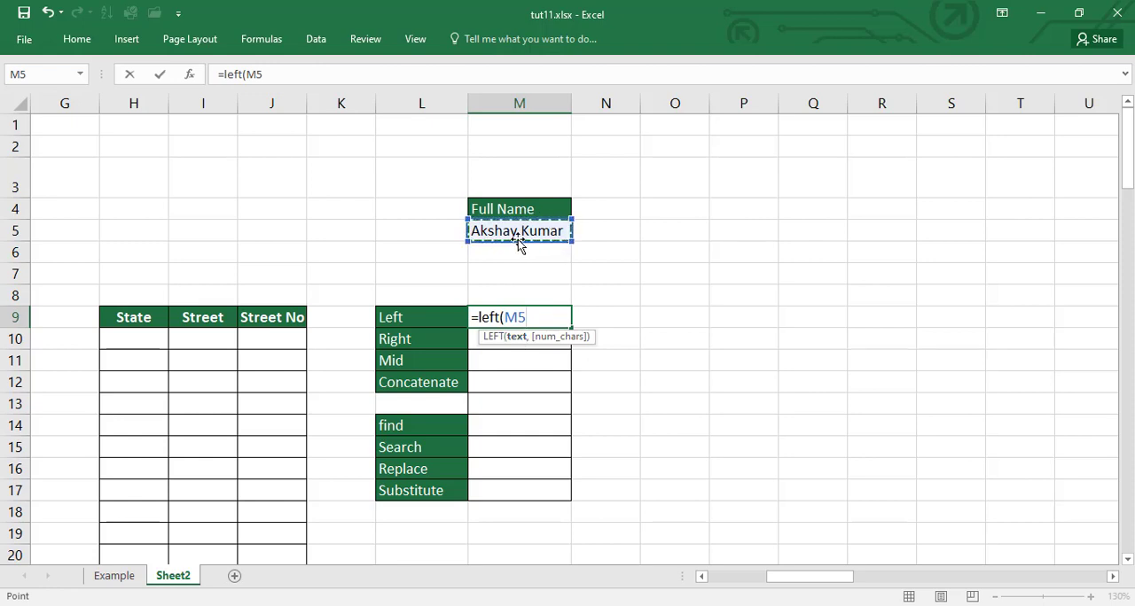
click(566, 307)
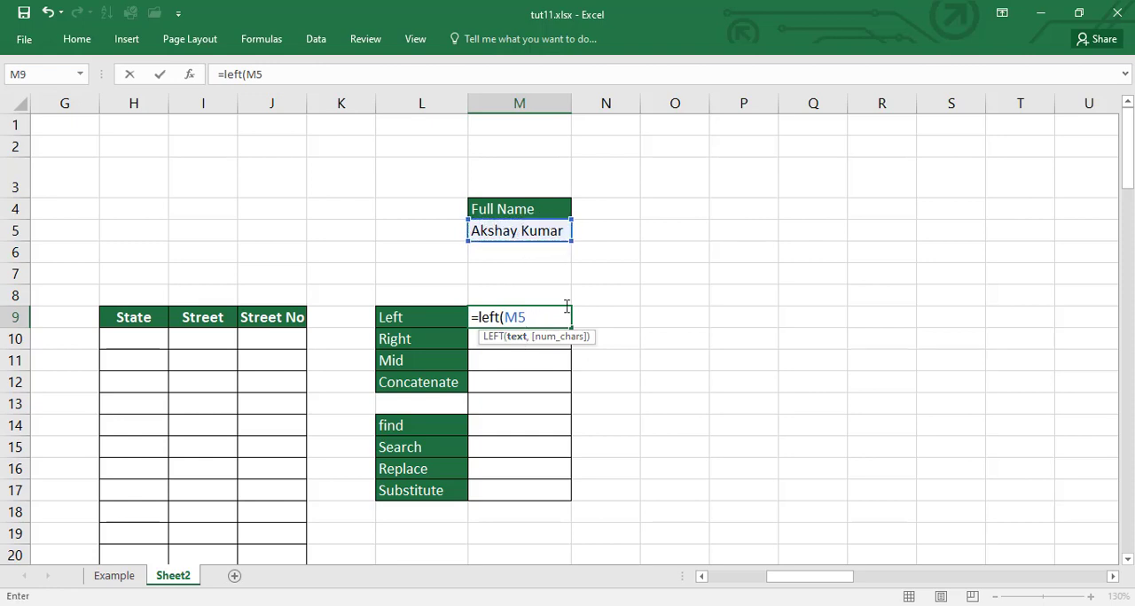
text())
key(Return)
click(566, 310)
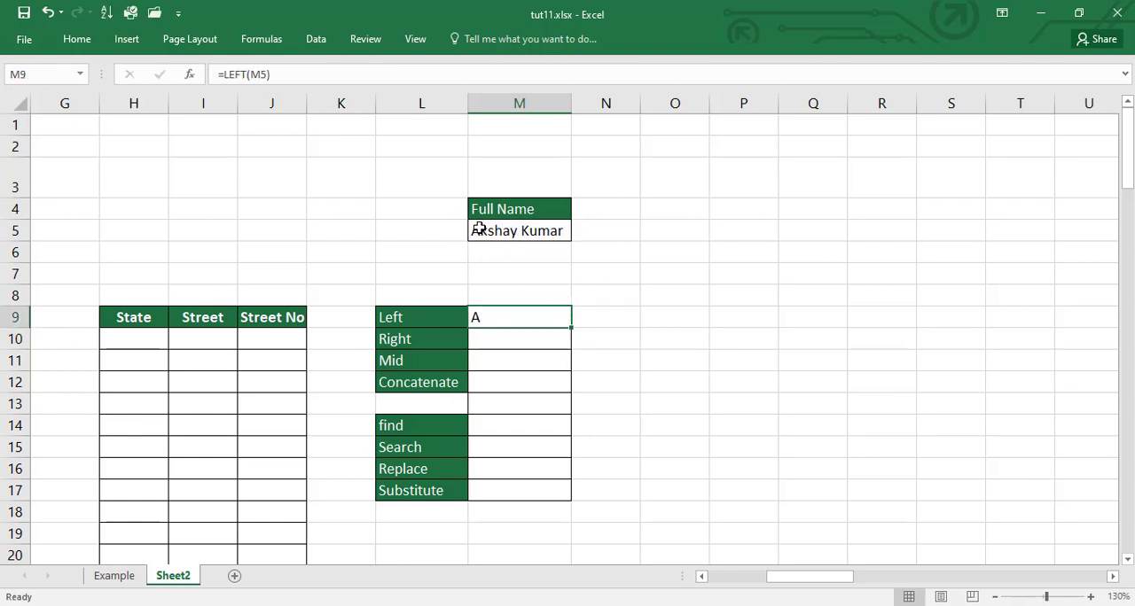
Step: Enter the formula =RIGHT(M5) in M10 to extract the final character of the full name
click(490, 345)
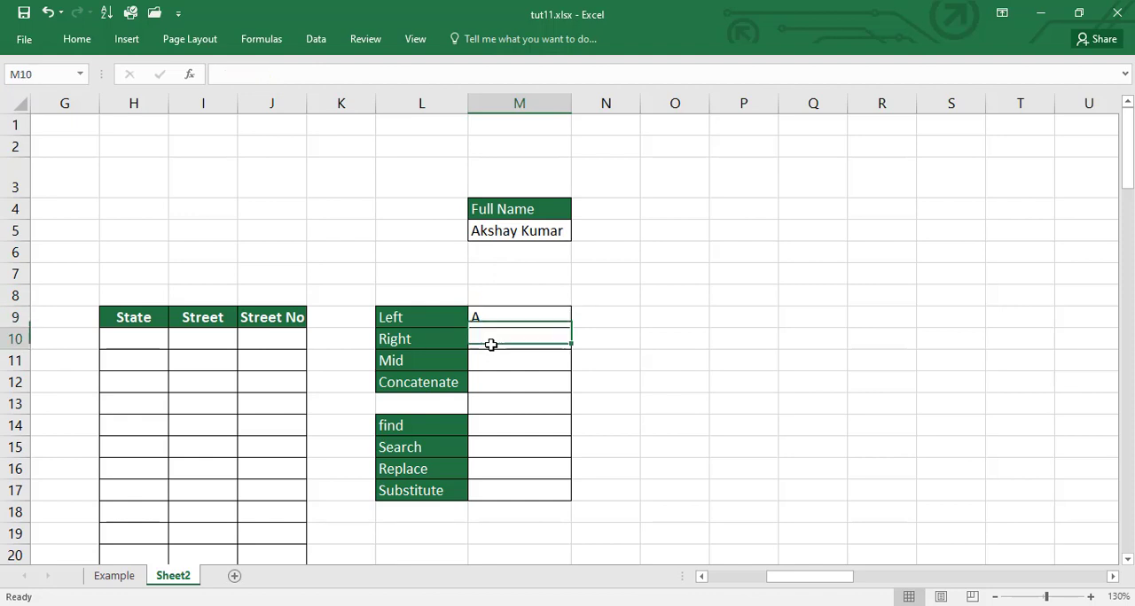
text(=right)
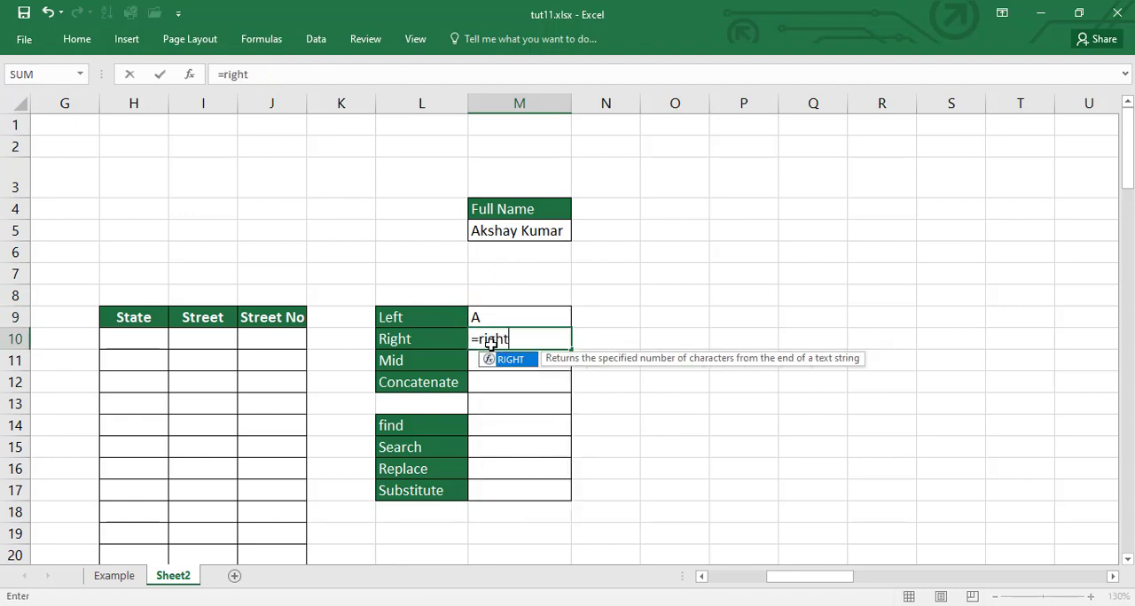
key(Tab)
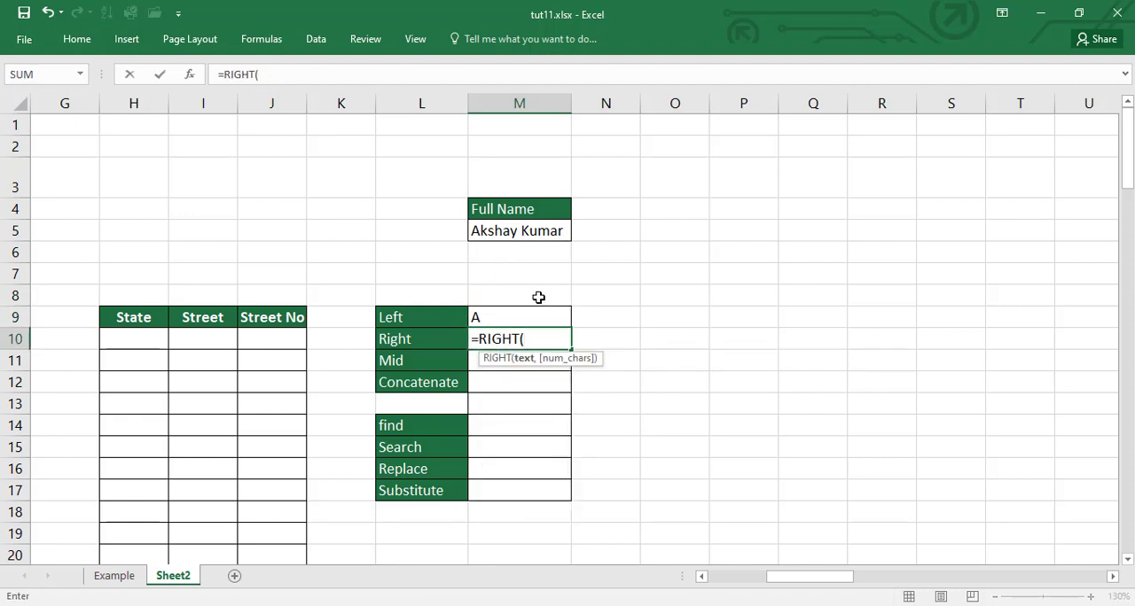
click(499, 229)
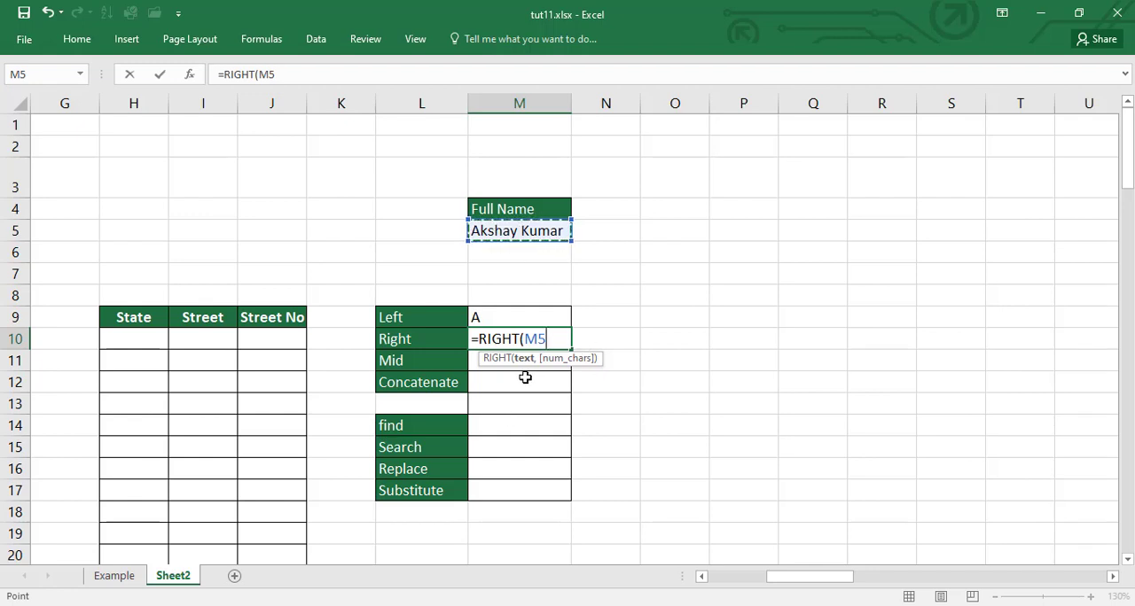
key(F2)
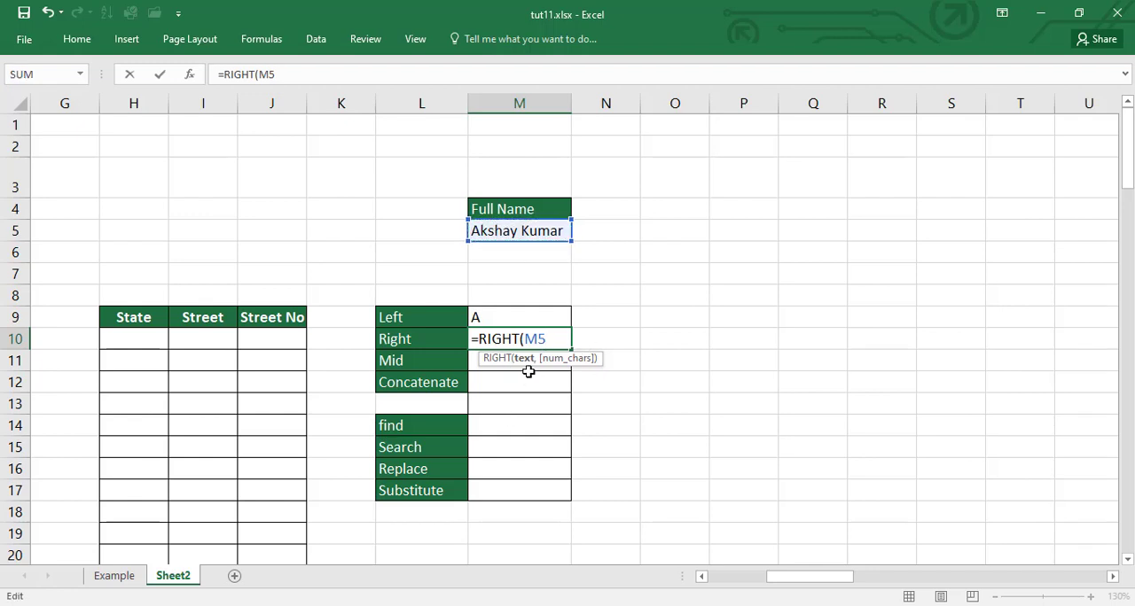
text())
key(Return)
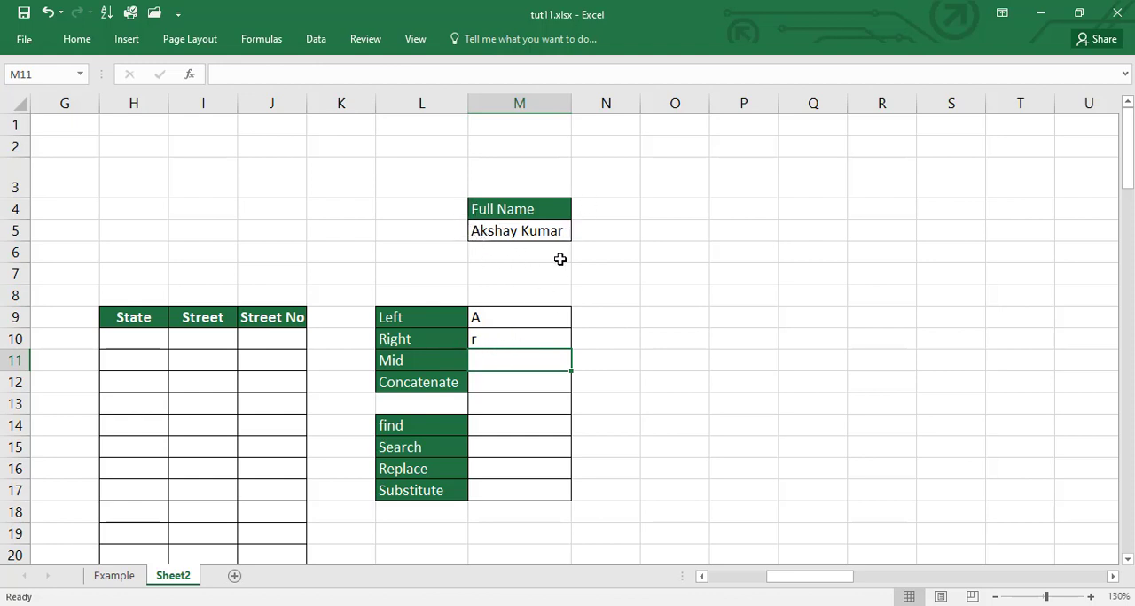
Step: Add a character count of 6 to the formula in M9, making it =LEFT(M5,6), and recheck the formula
click(516, 316)
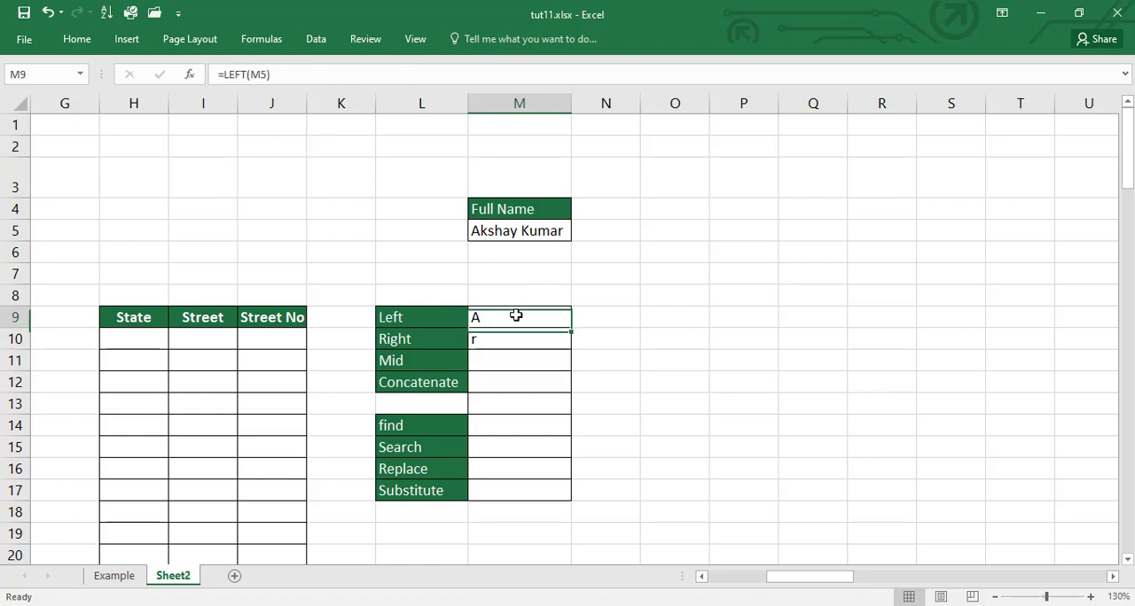
click(527, 358)
click(518, 318)
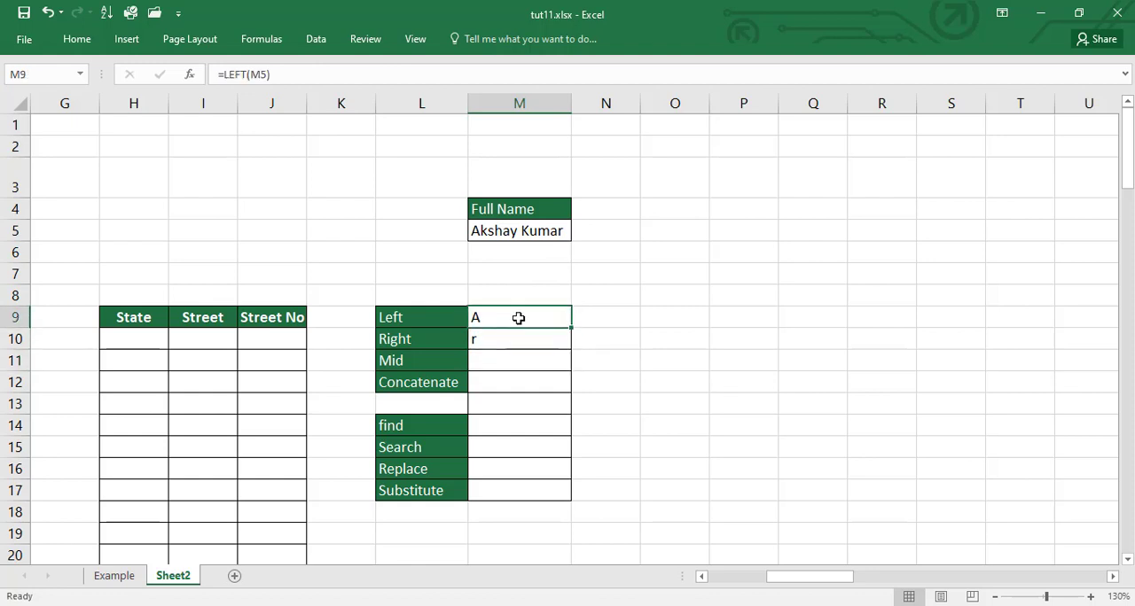
double_click(519, 317)
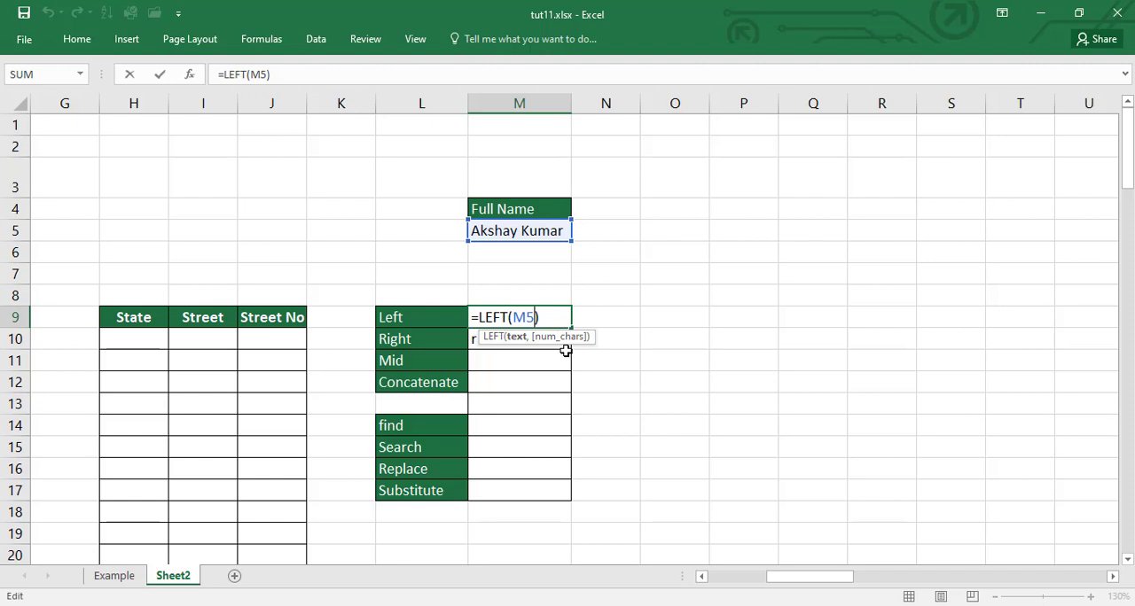
text(,)
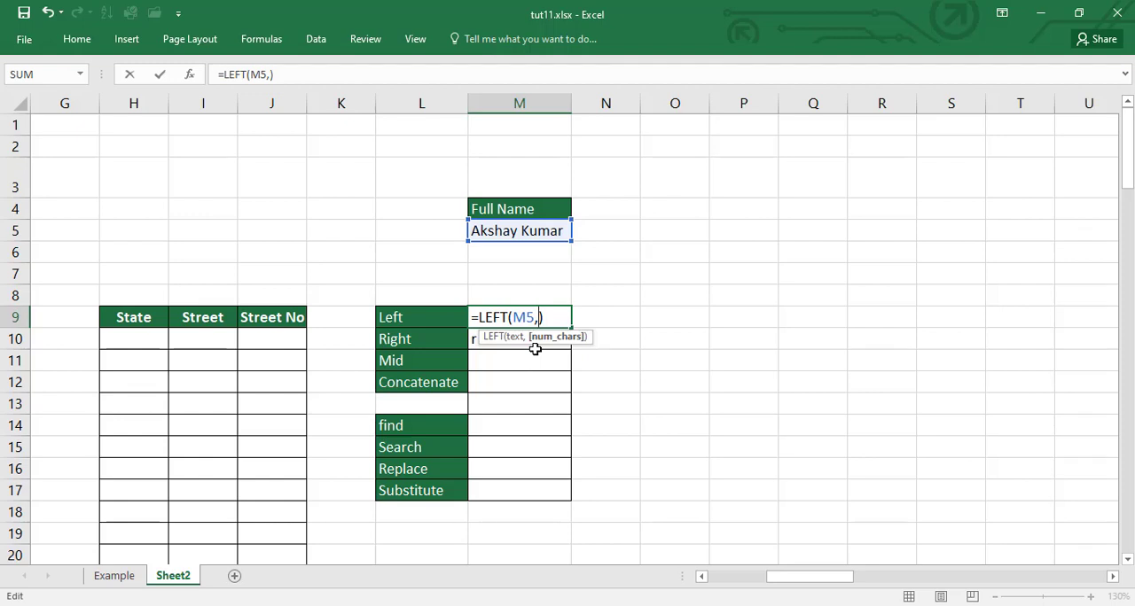
text(6)
key(Return)
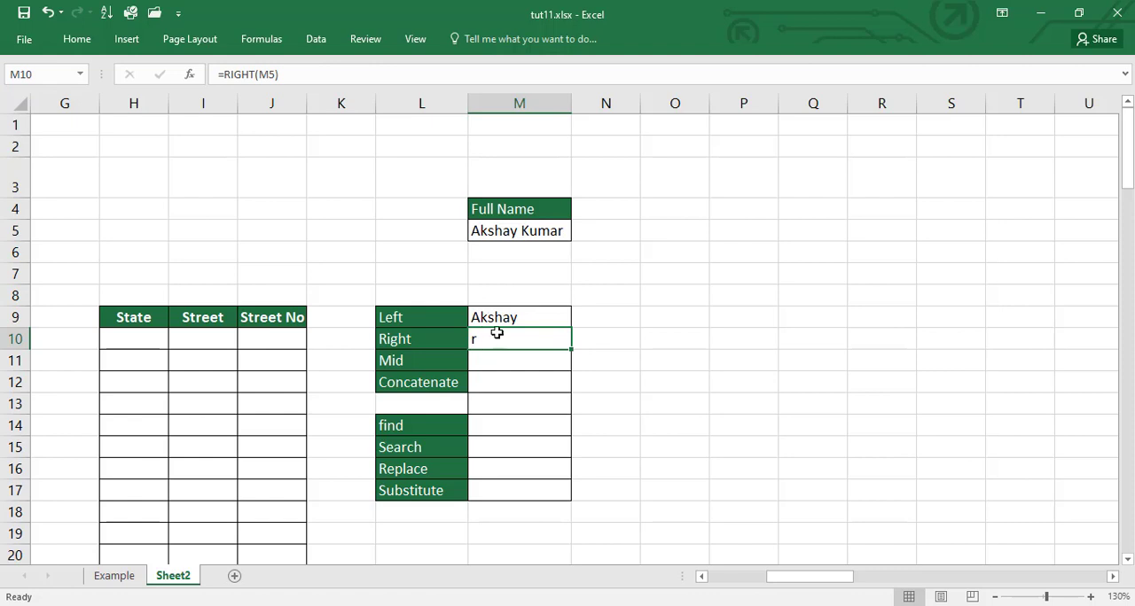
click(521, 321)
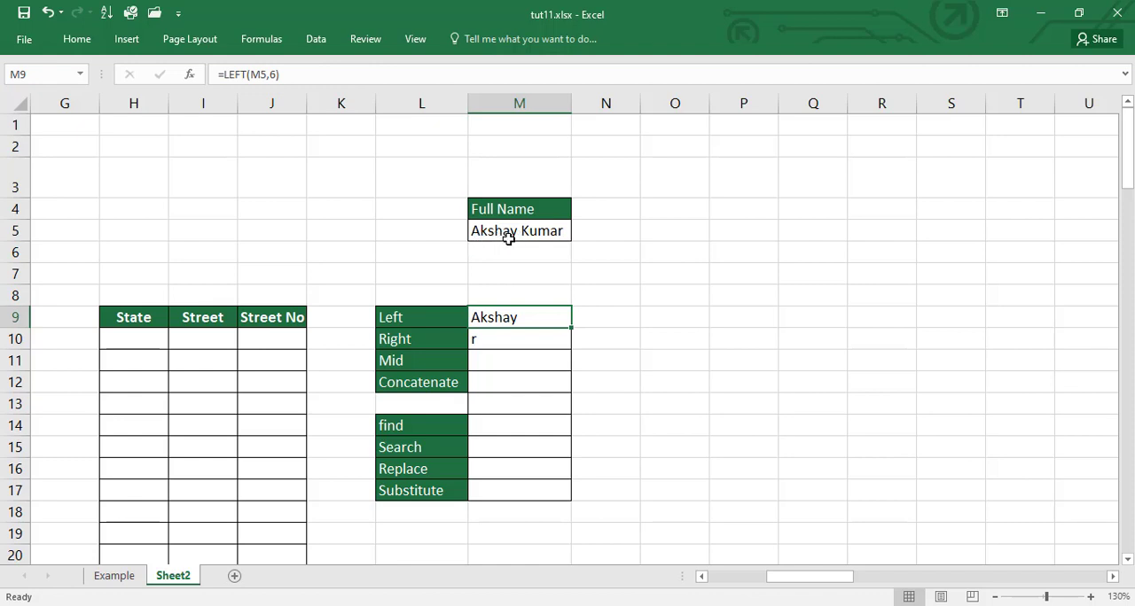
double_click(510, 315)
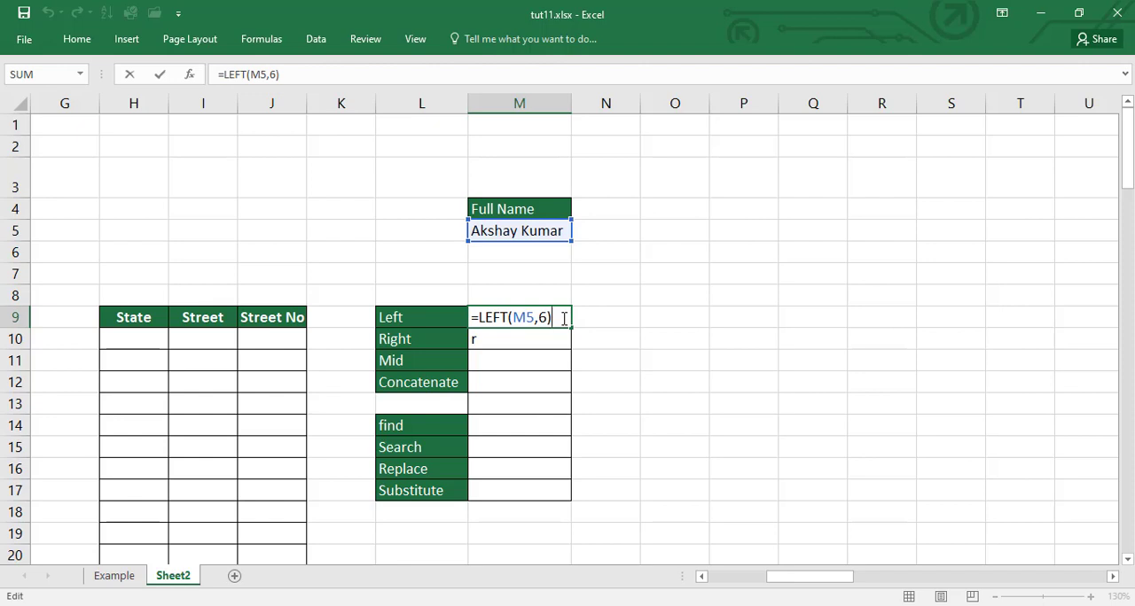
key(Return)
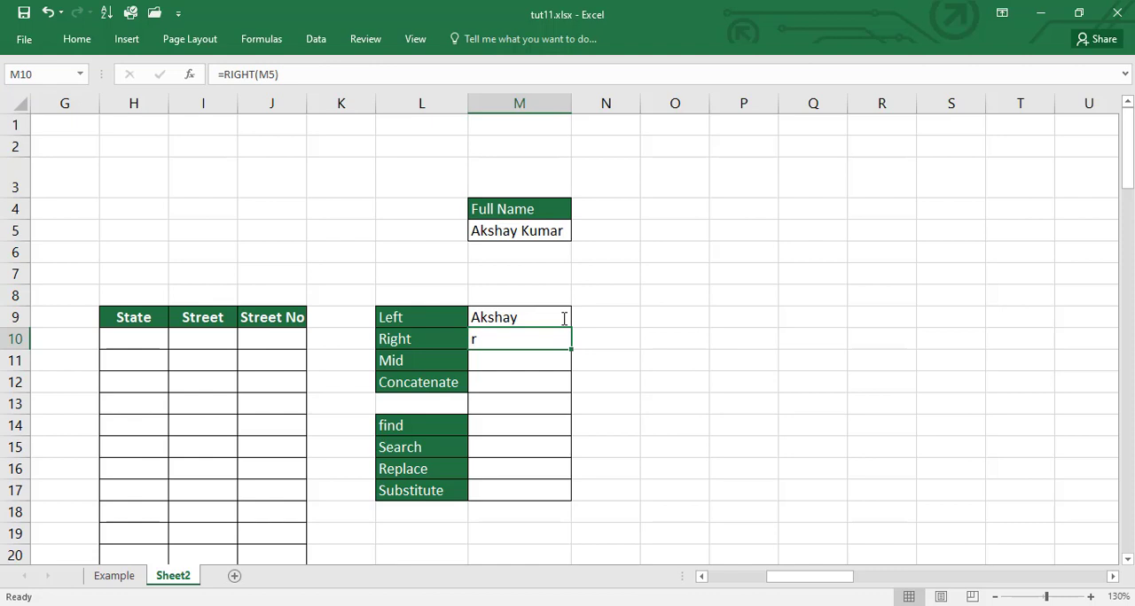
Step: Enter =RIGHT(M5,5) in M10 to extract the last five characters, and compare it with the LEFT formula in M9
text(=right)
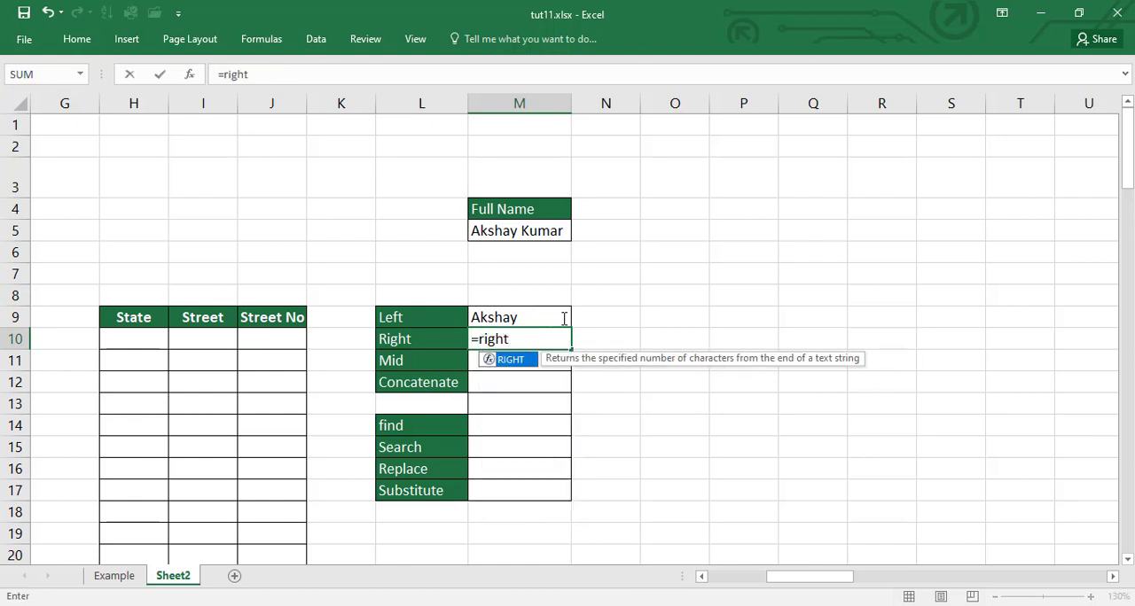
key(Tab)
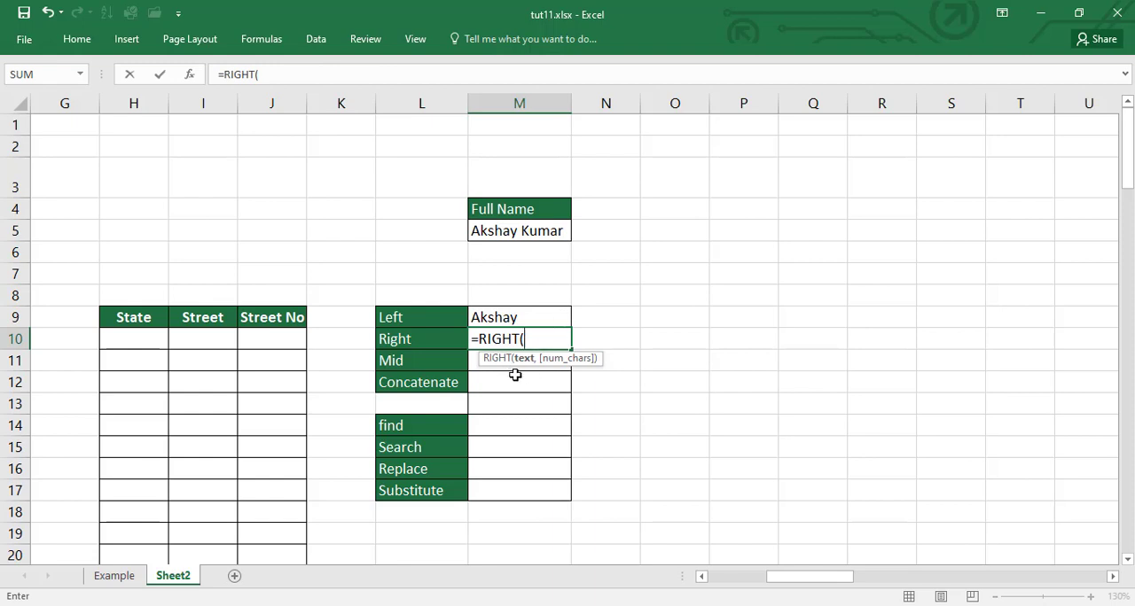
click(505, 231)
text(,)
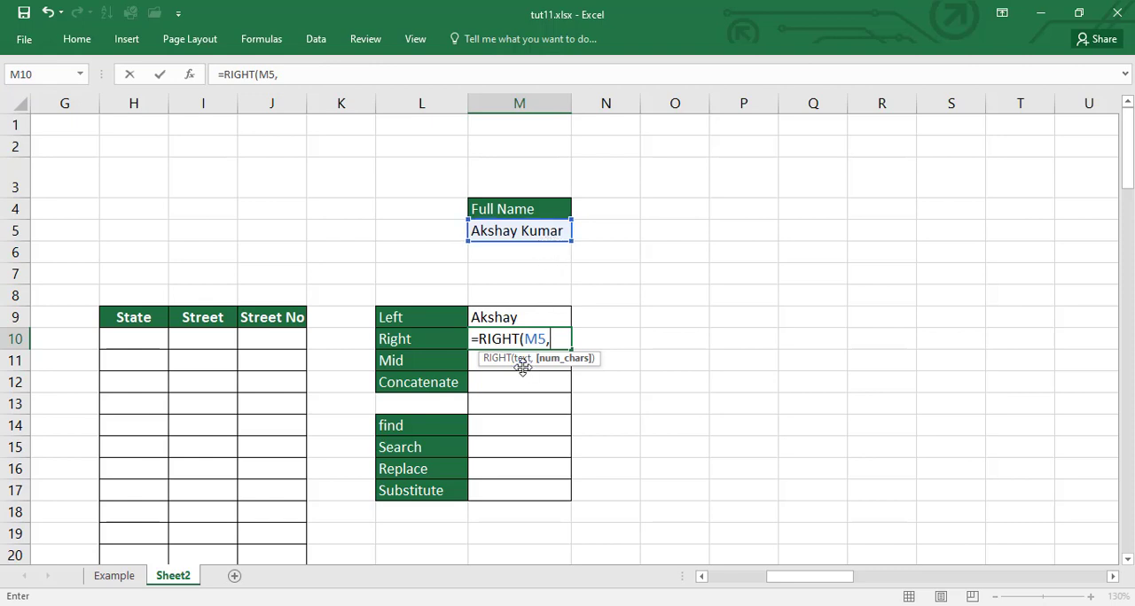
text(5))
key(Return)
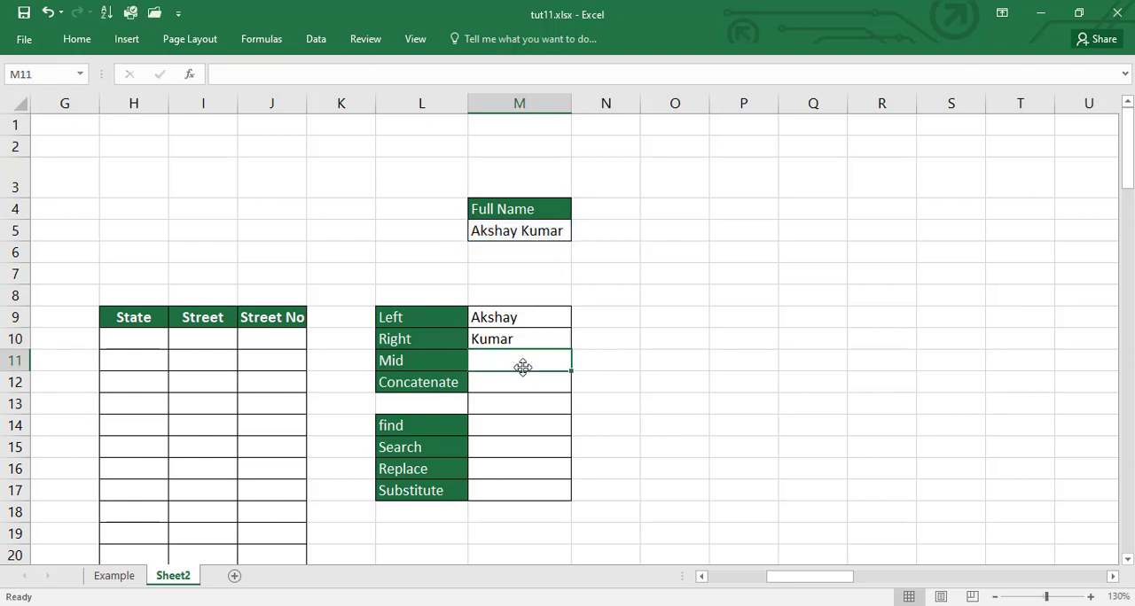
click(540, 317)
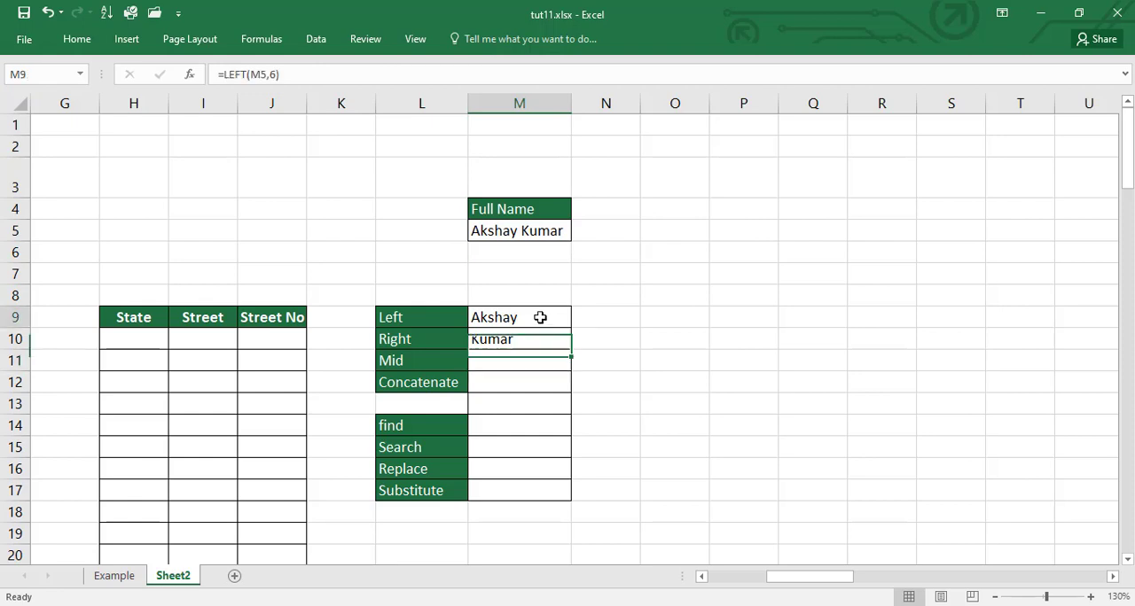
click(538, 339)
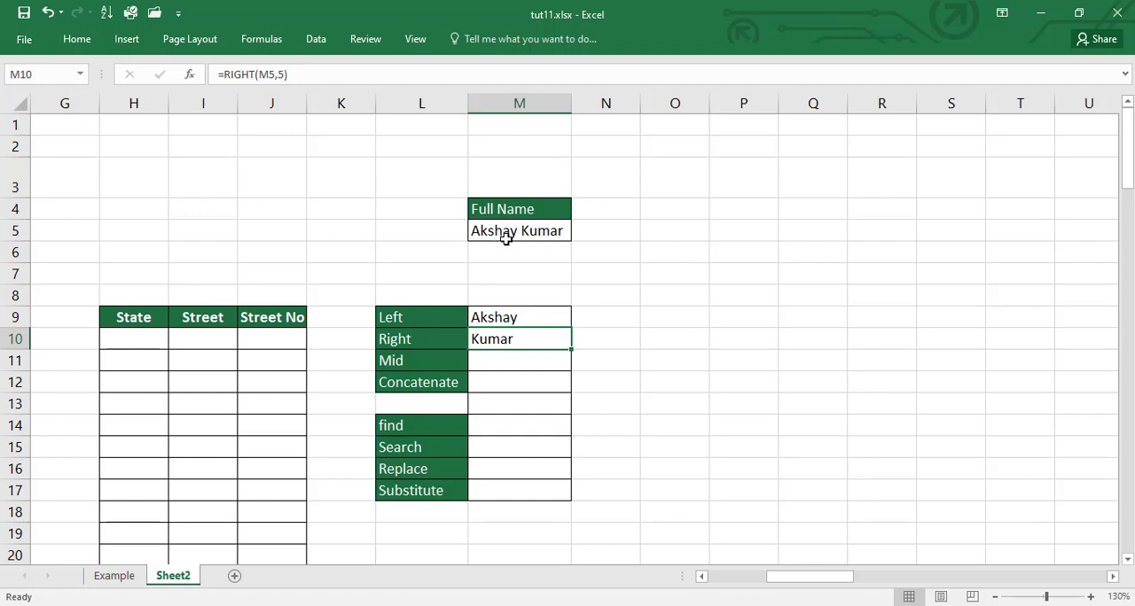
key(Up)
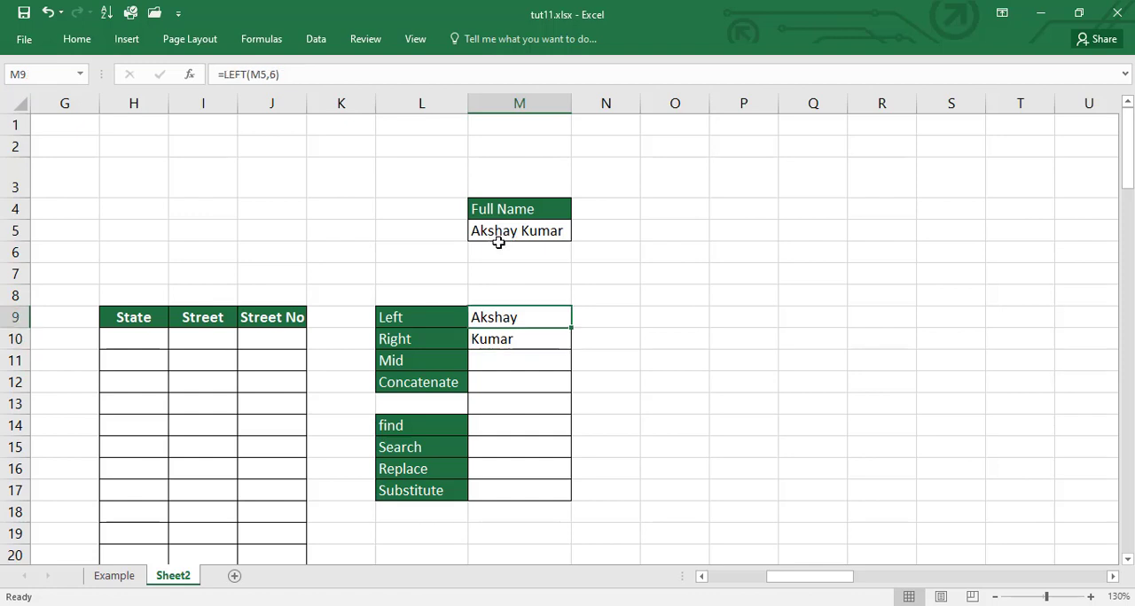
Step: Enter the formula =MID(M5,3,3) in M11 to extract three characters of the full name starting at the third
click(497, 364)
text(=)
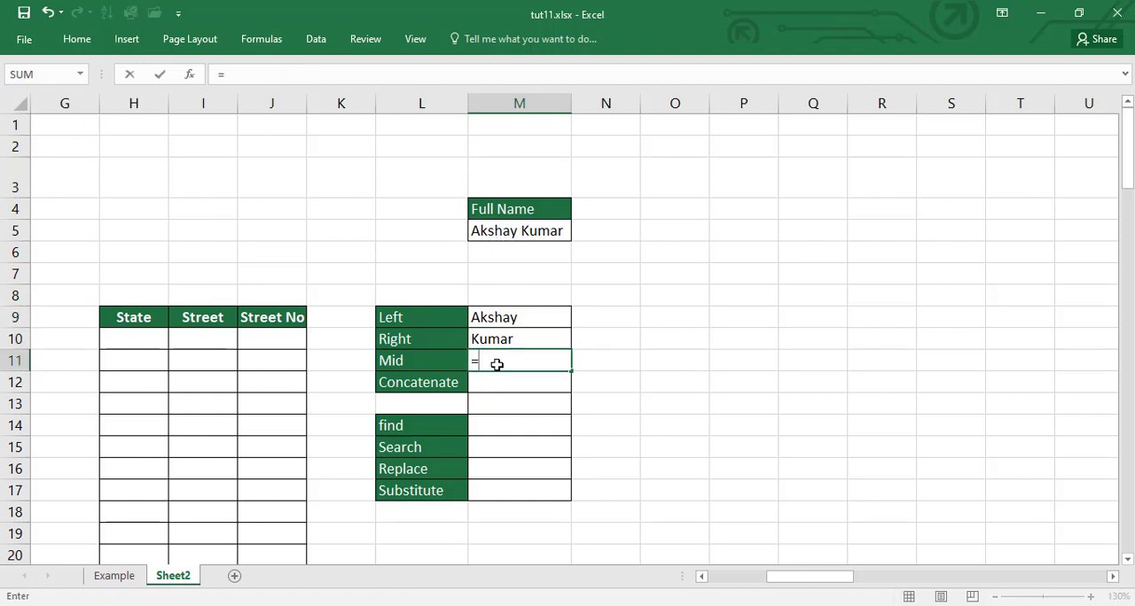
text(mid()
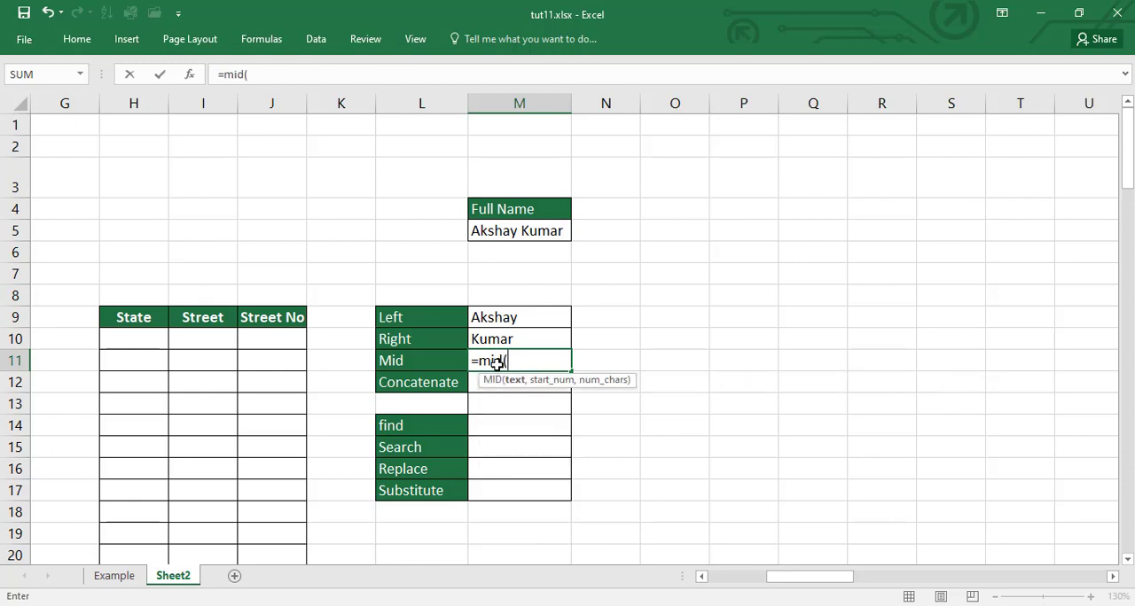
click(517, 231)
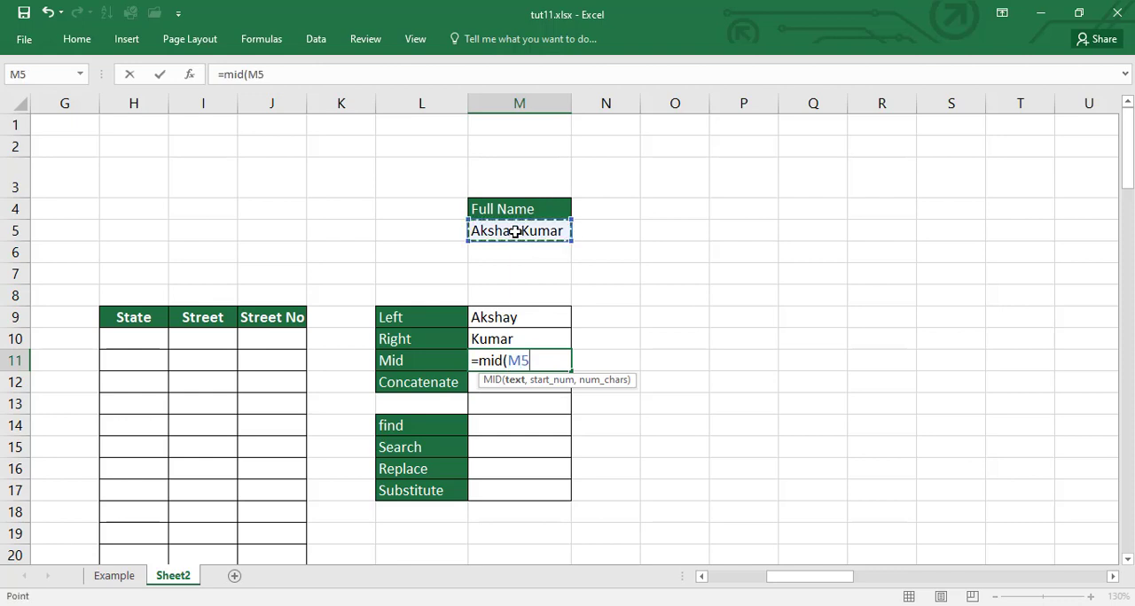
text(,)
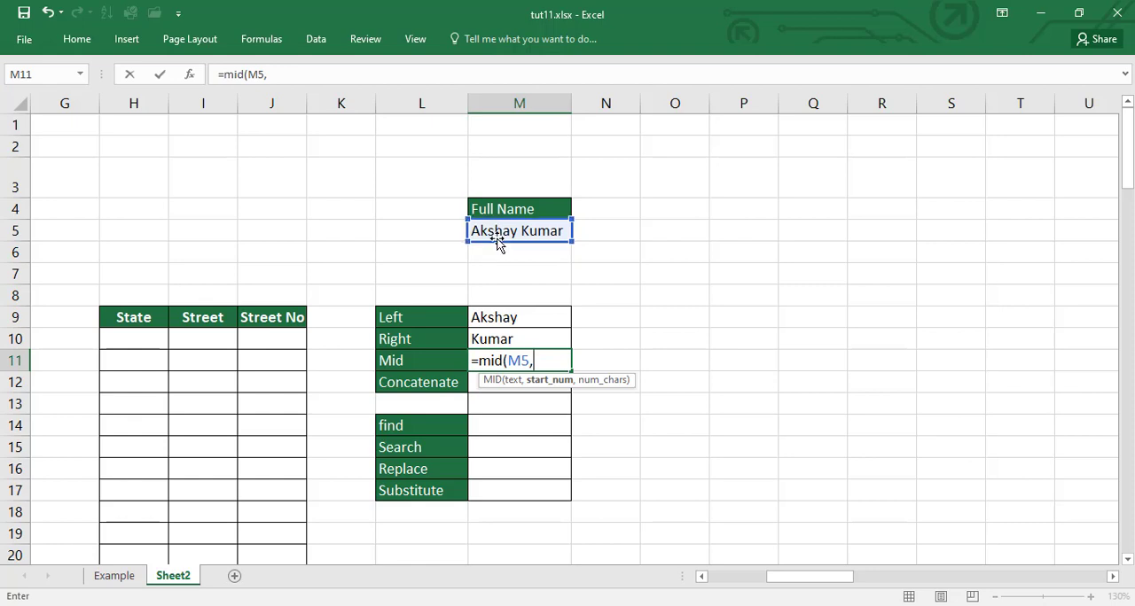
text(3,3)
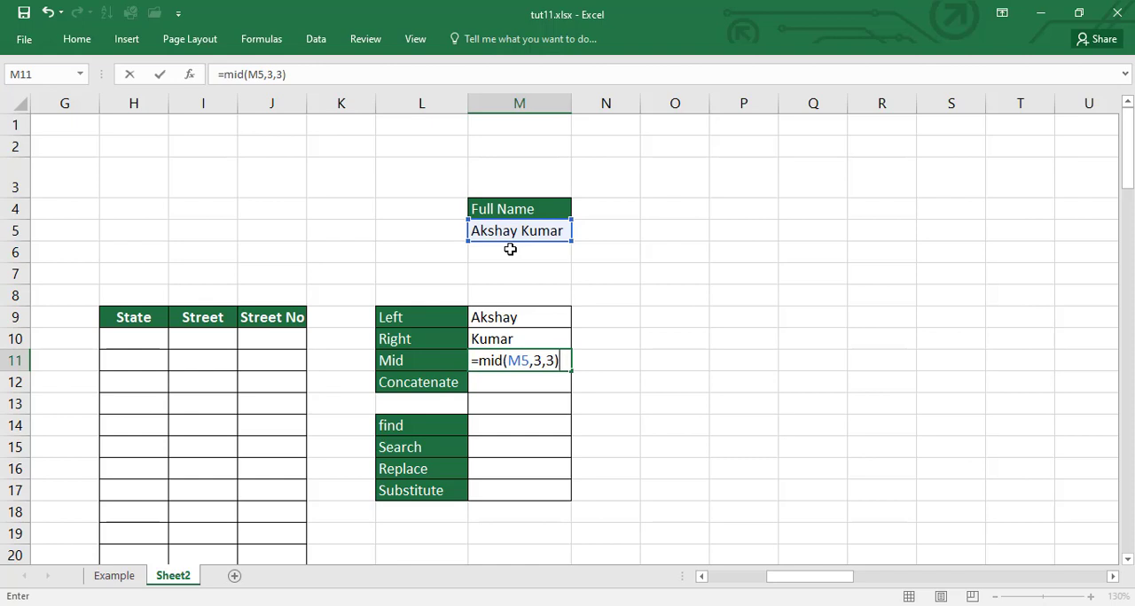
key(BackSpace)
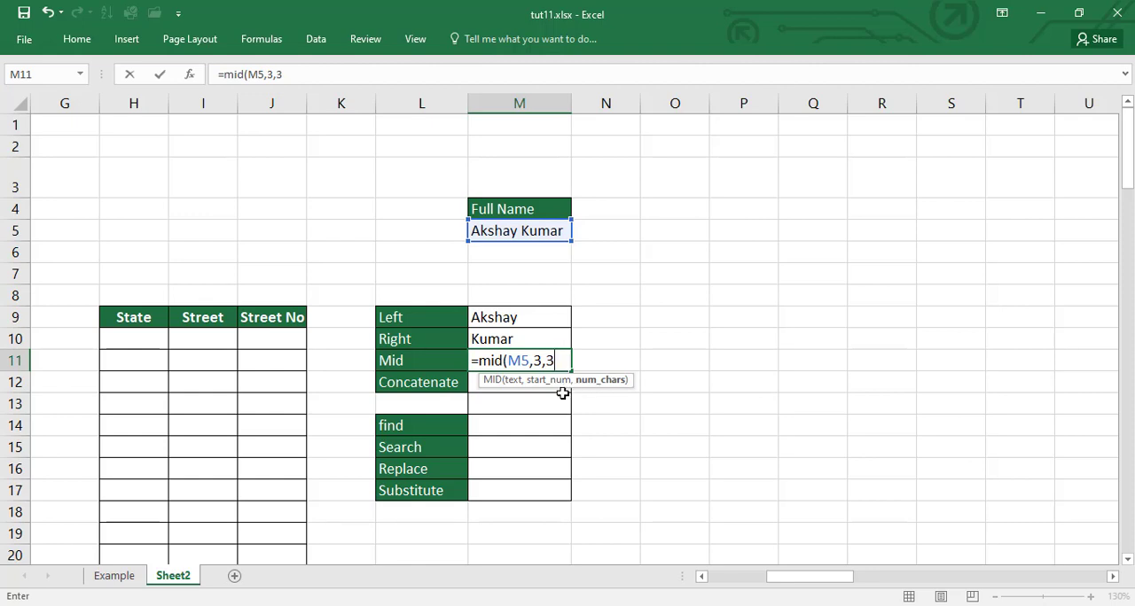
text())
key(Return)
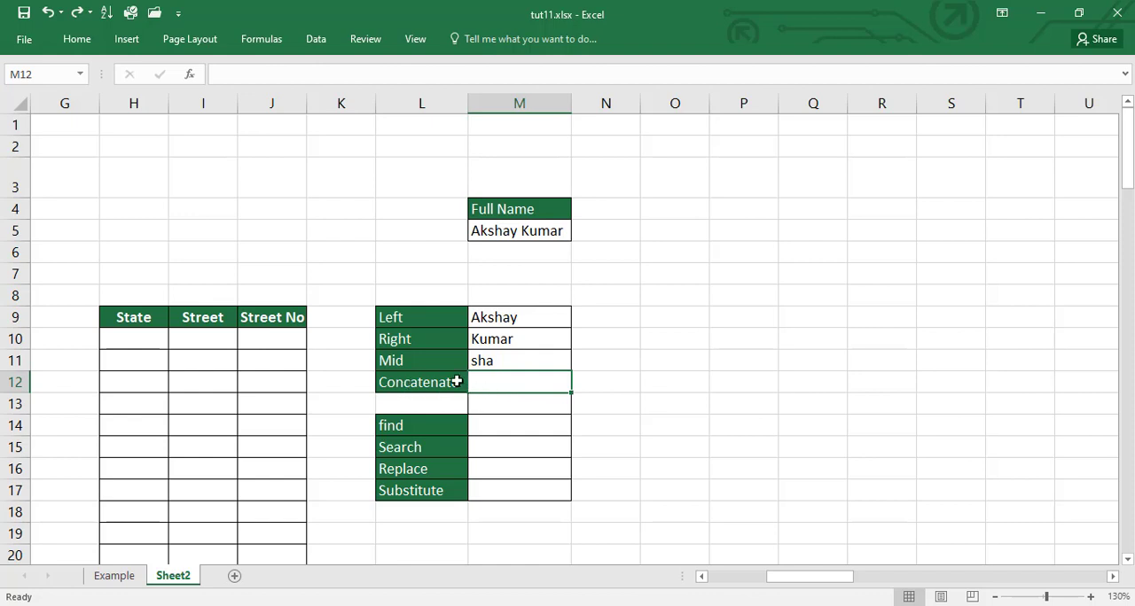
Step: Enter the formula =CONCATENATE(M9,M10) in M12 to join the extracted first and last names
text(=concate)
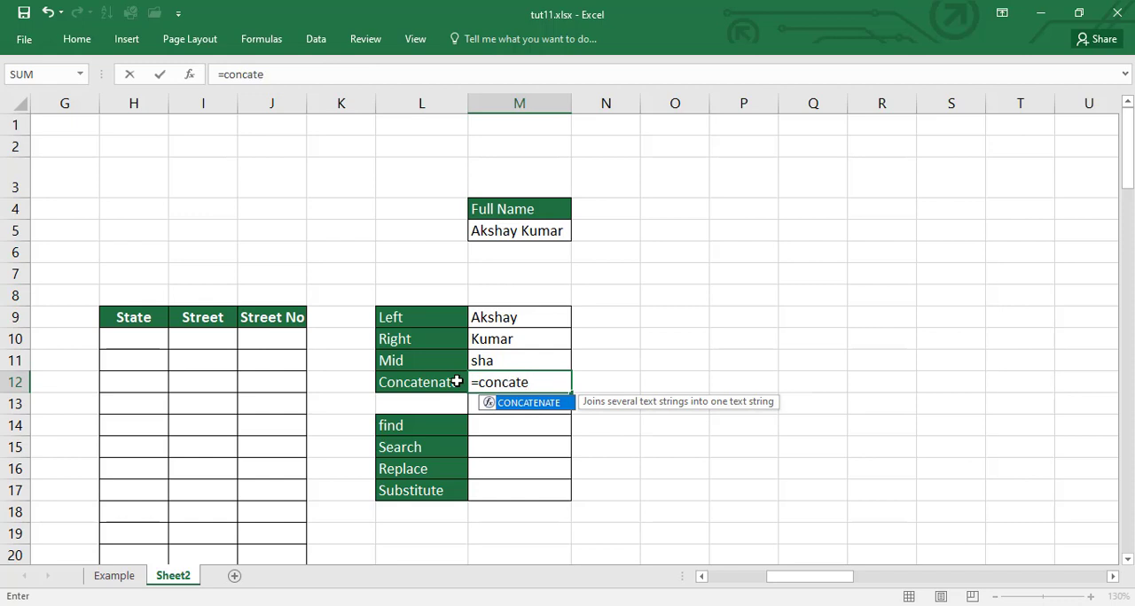
key(Tab)
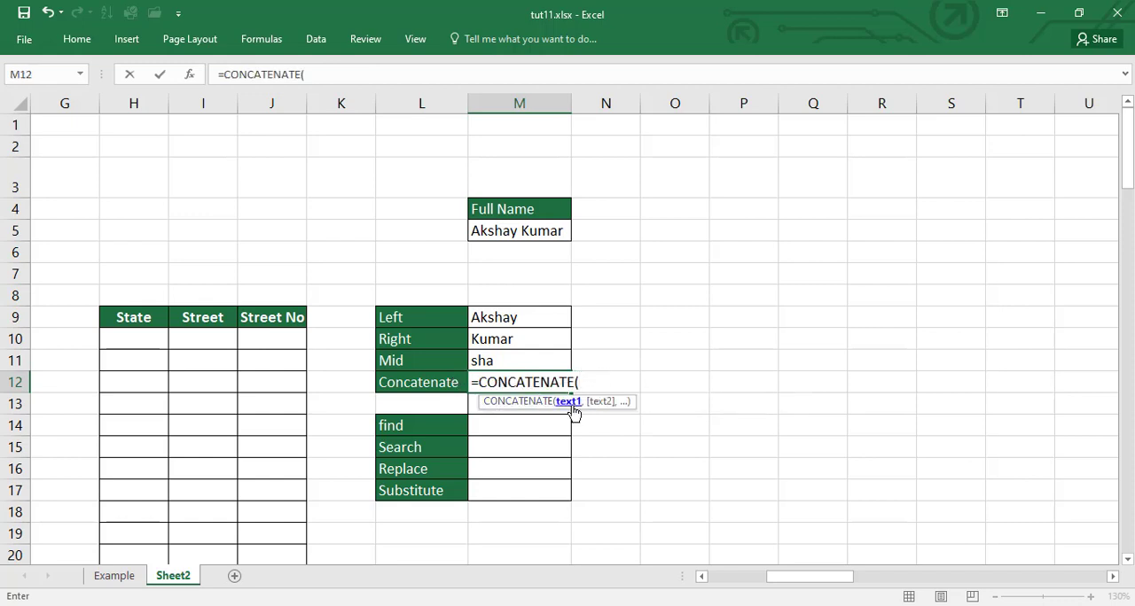
click(530, 308)
text(,)
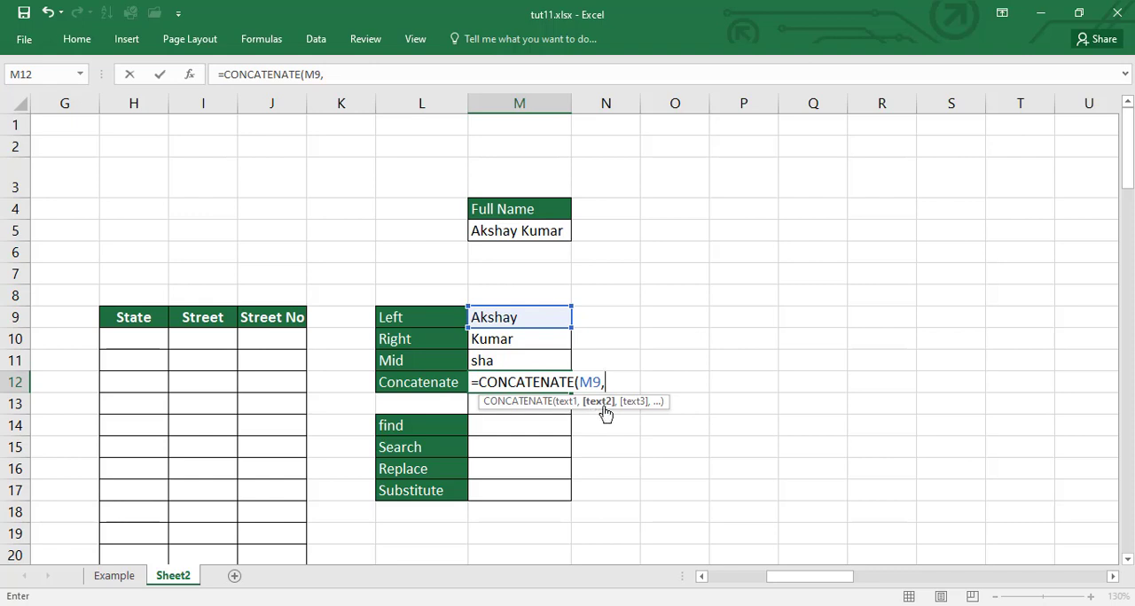
click(503, 340)
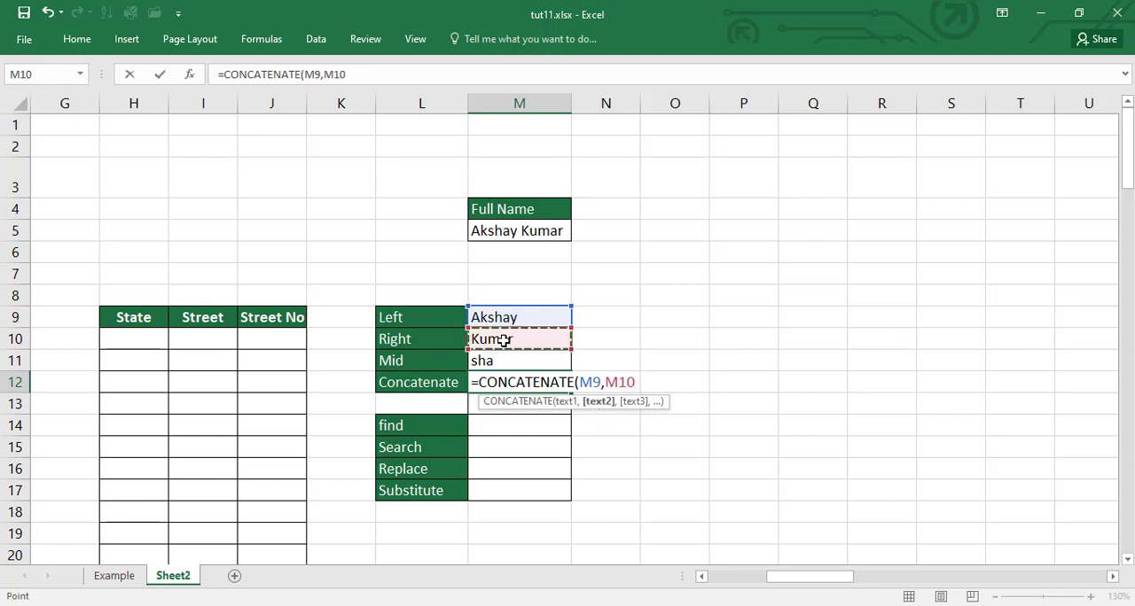
text())
key(BackSpace)
text(,)
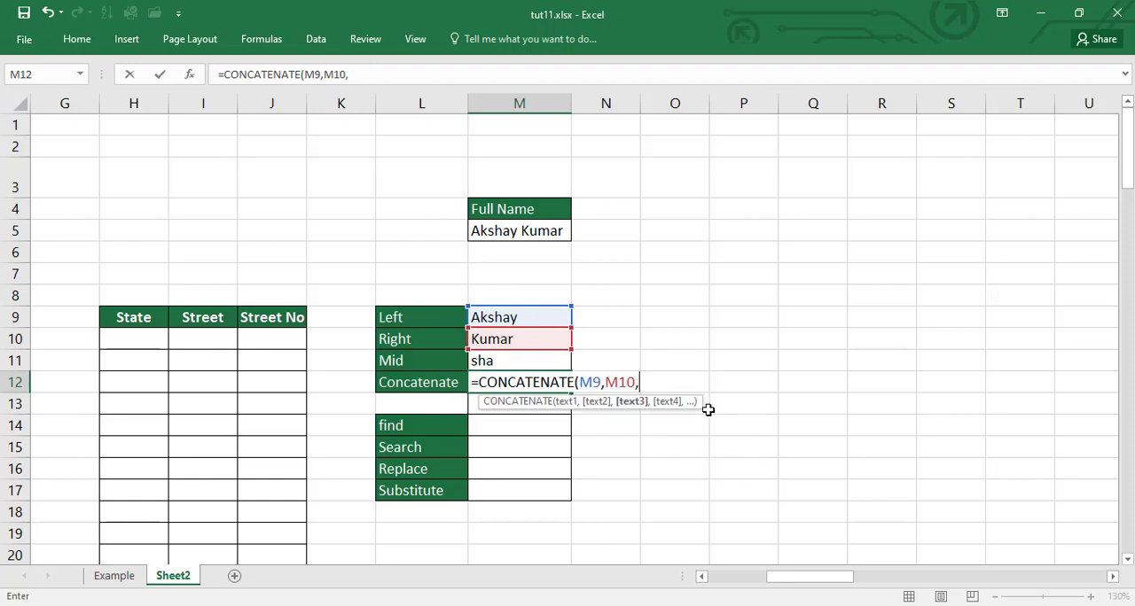
key(BackSpace)
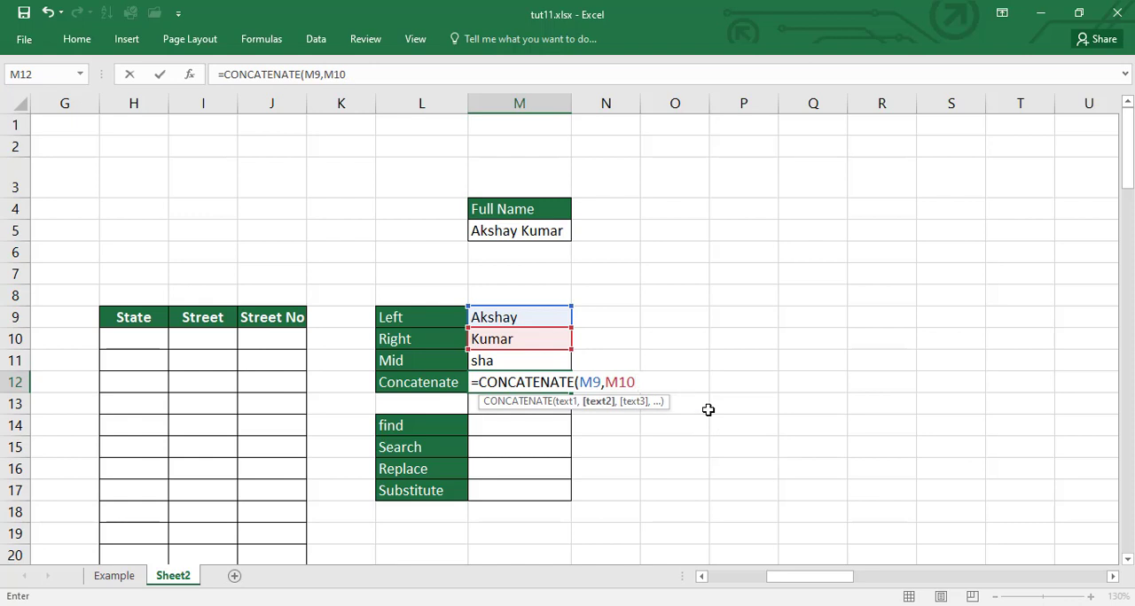
text())
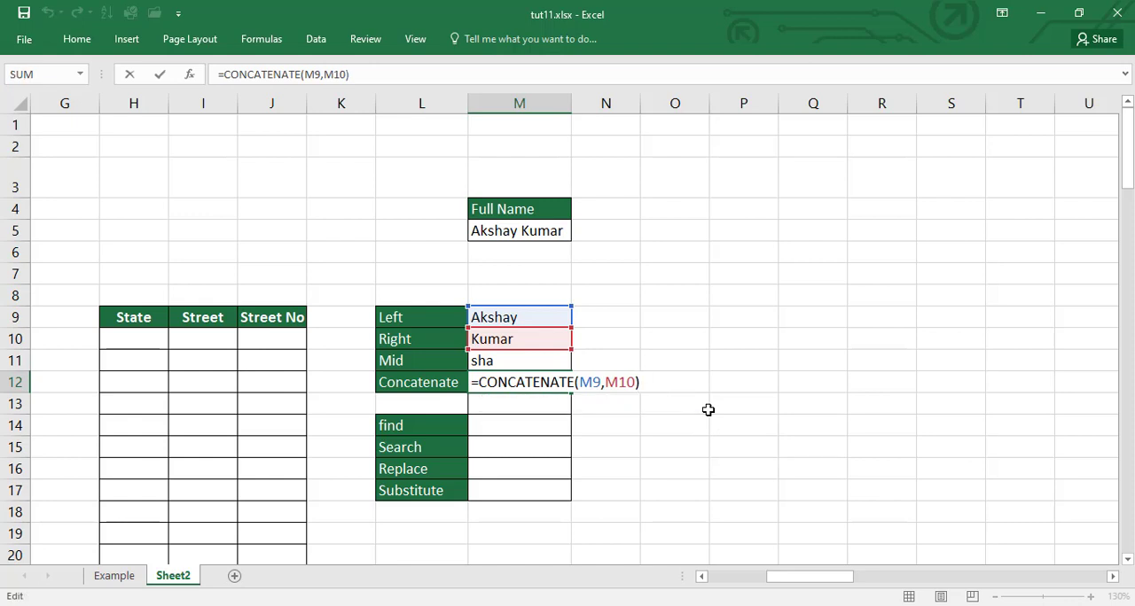
key(Return)
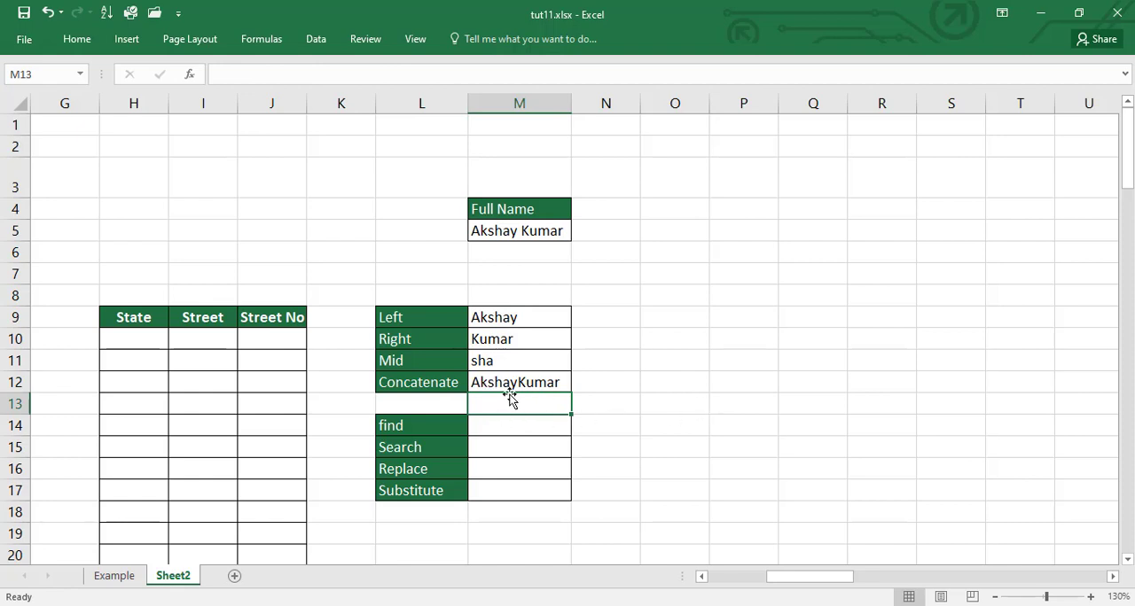
Step: Insert a space argument into the M12 formula, making it =CONCATENATE(M9," ",M10), and recheck the formula
click(545, 384)
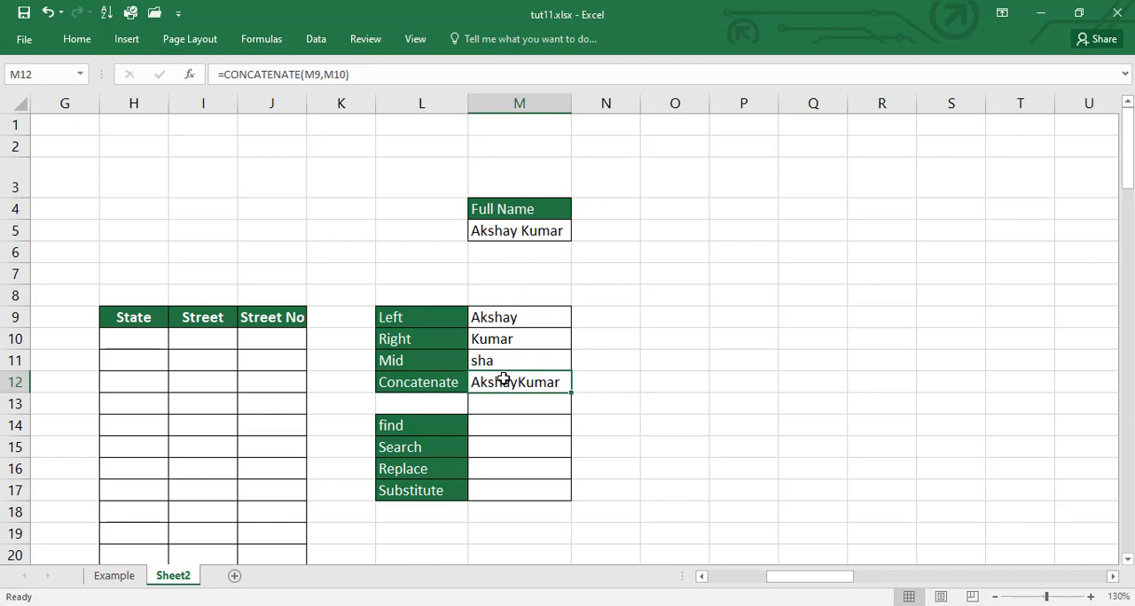
key(F2)
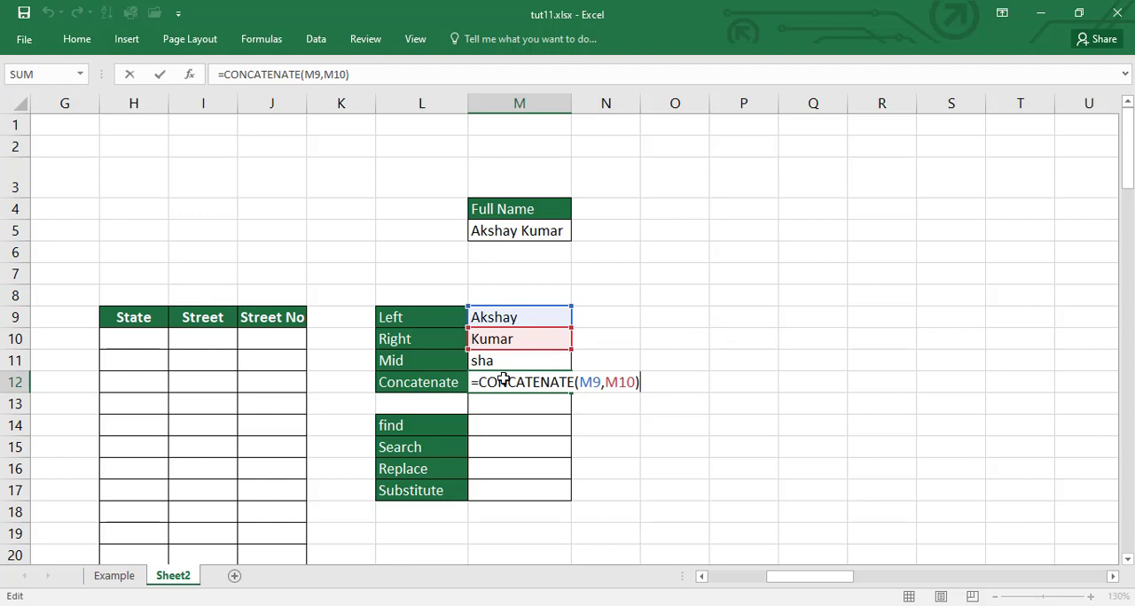
key(Left)
key(Left)
key(Left)
key(Left)
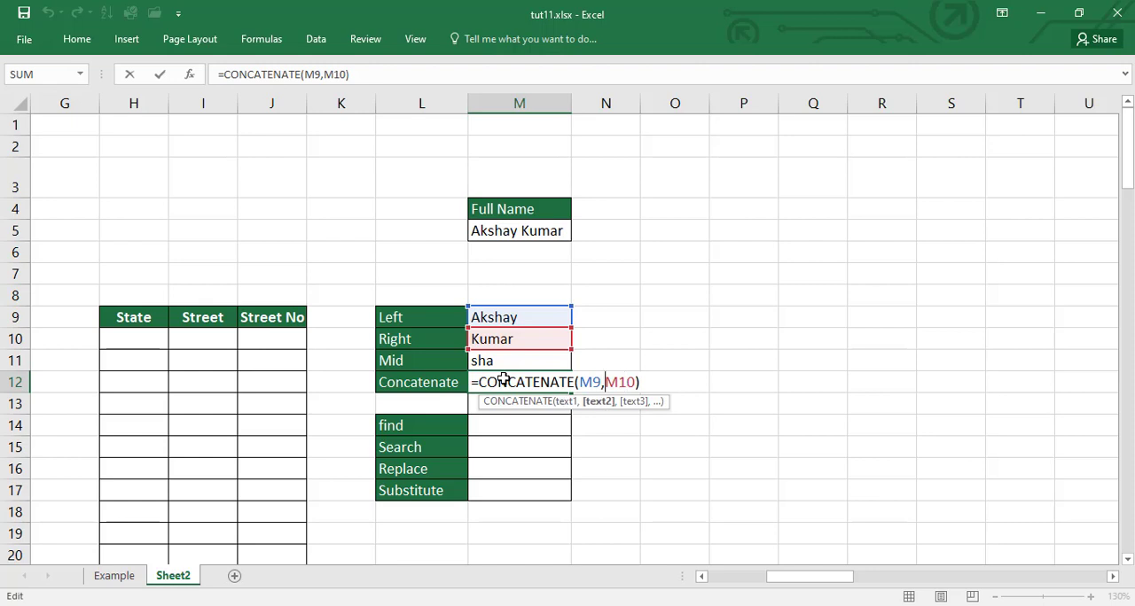
text(,)
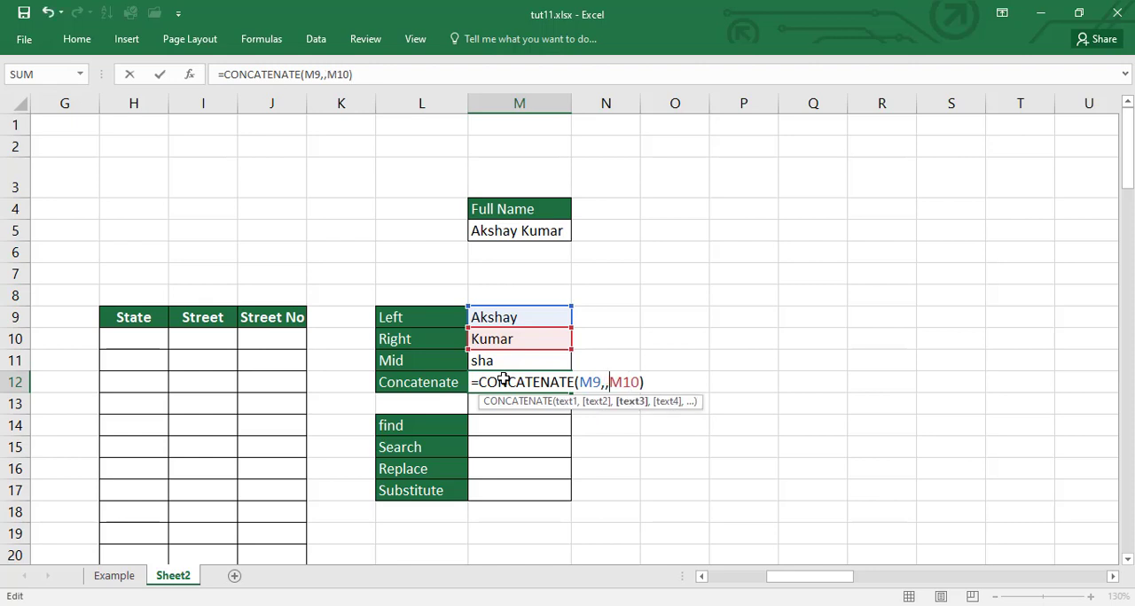
key(Left)
text("")
key(Left)
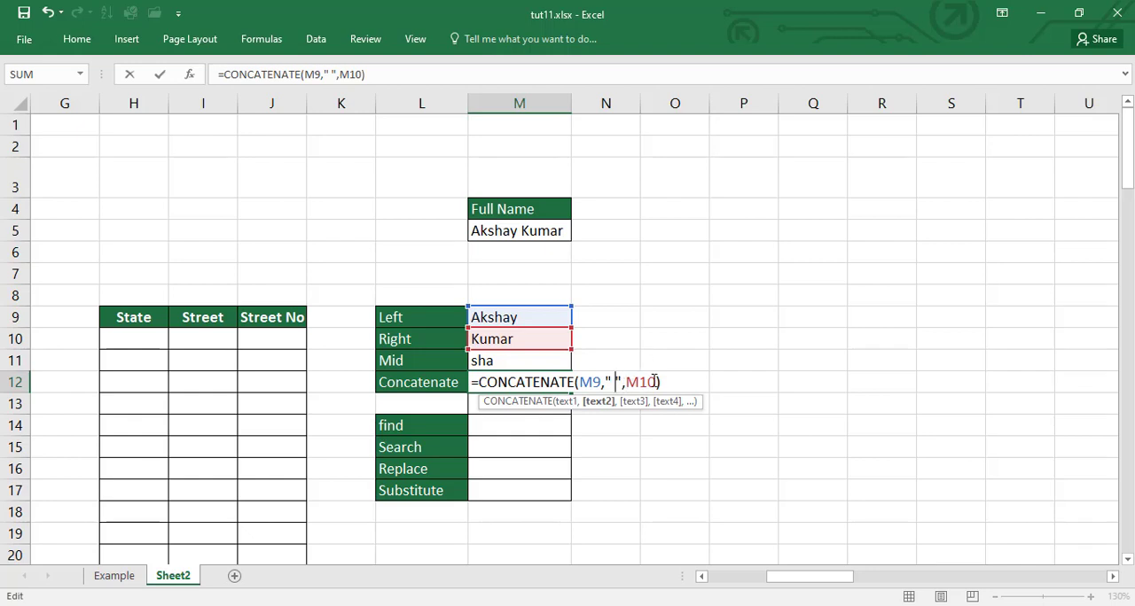
key(Return)
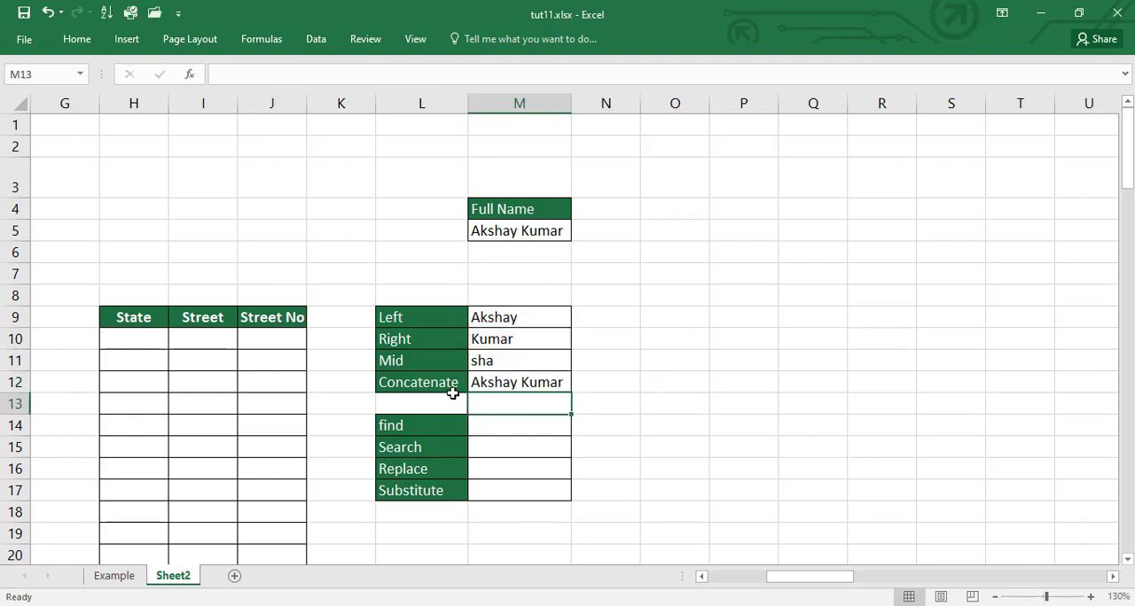
click(512, 382)
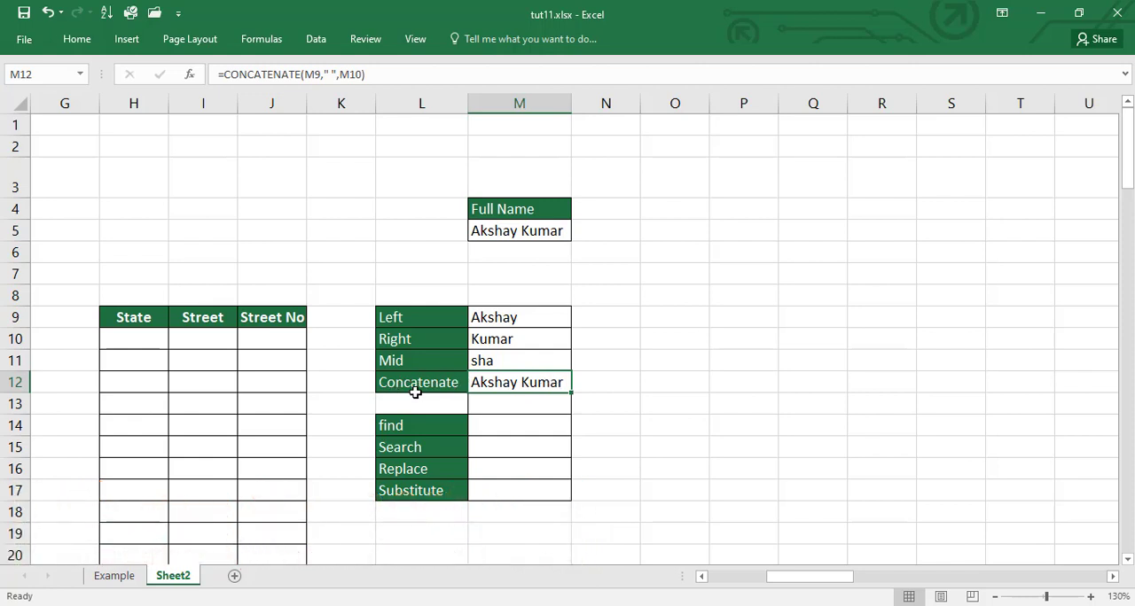
Step: Enter the formula =M9&M10 in M13 to join the two name parts with the ampersand operator
click(518, 413)
text(=)
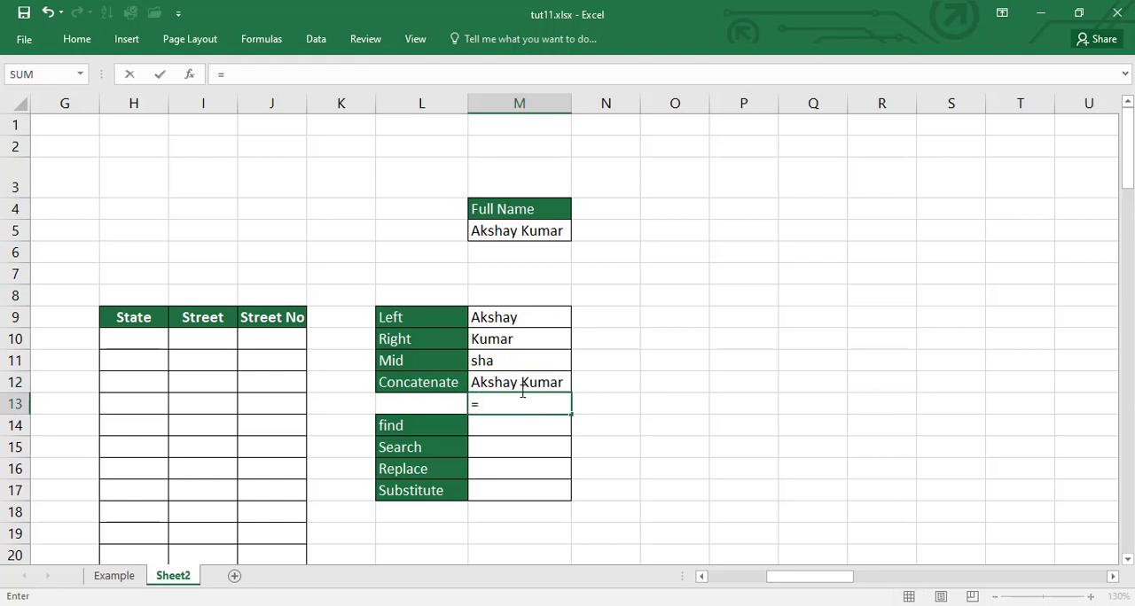
click(485, 319)
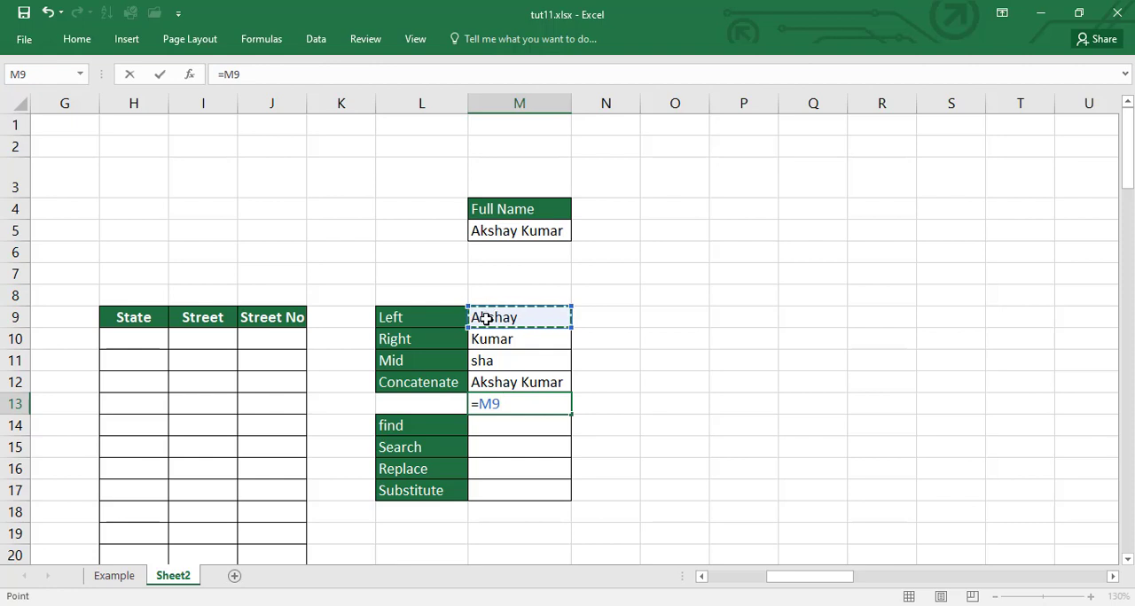
text(&)
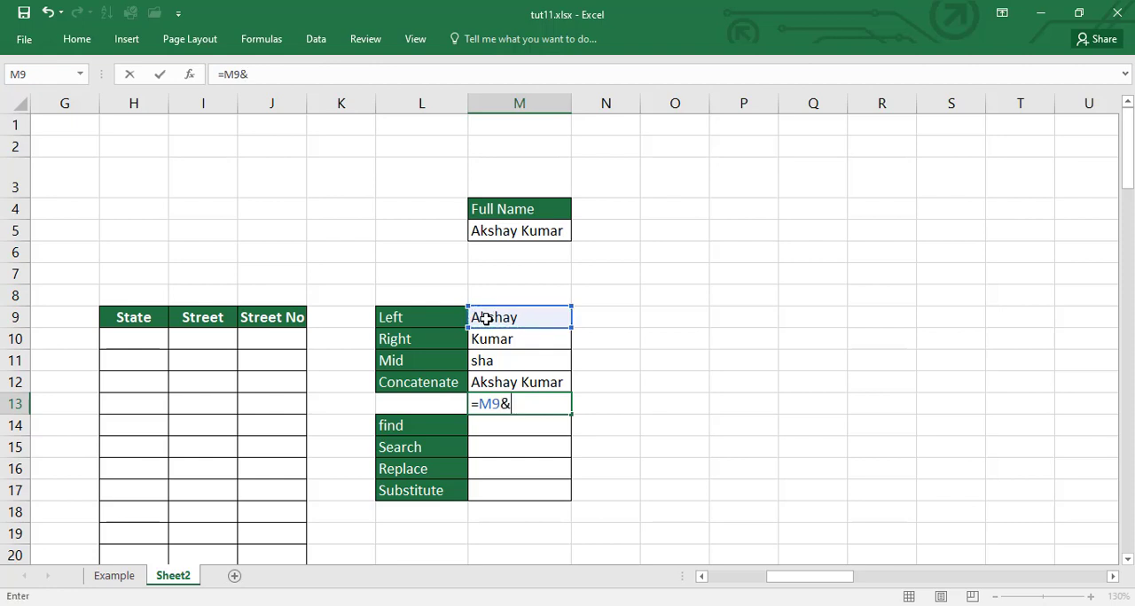
click(504, 341)
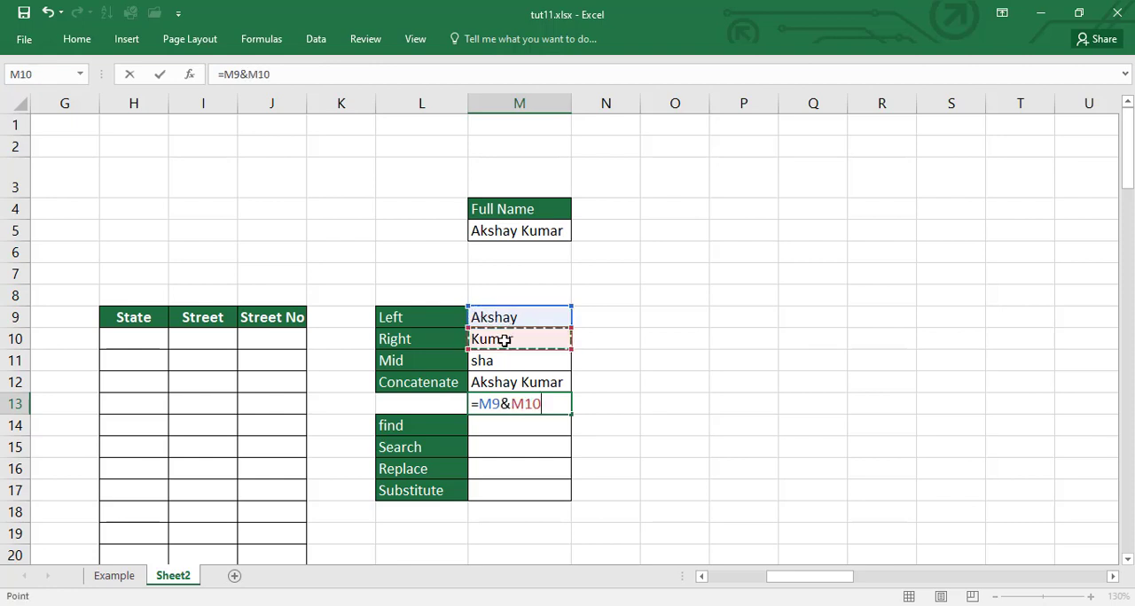
key(Return)
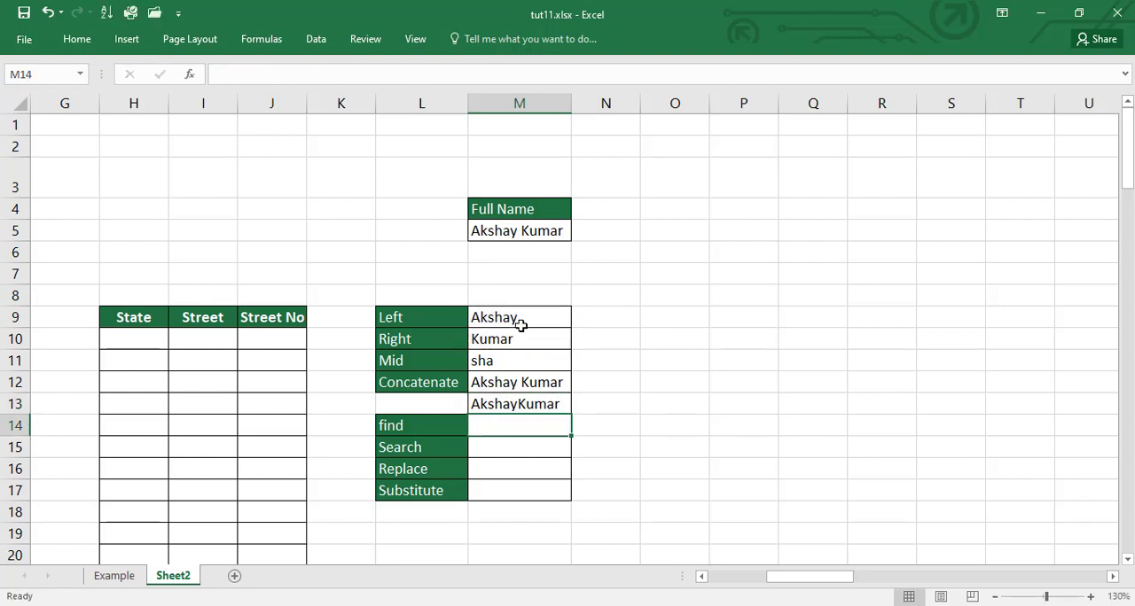
Step: Add a space between the joined parts in M13, making the formula =M9&" "&M10
click(525, 405)
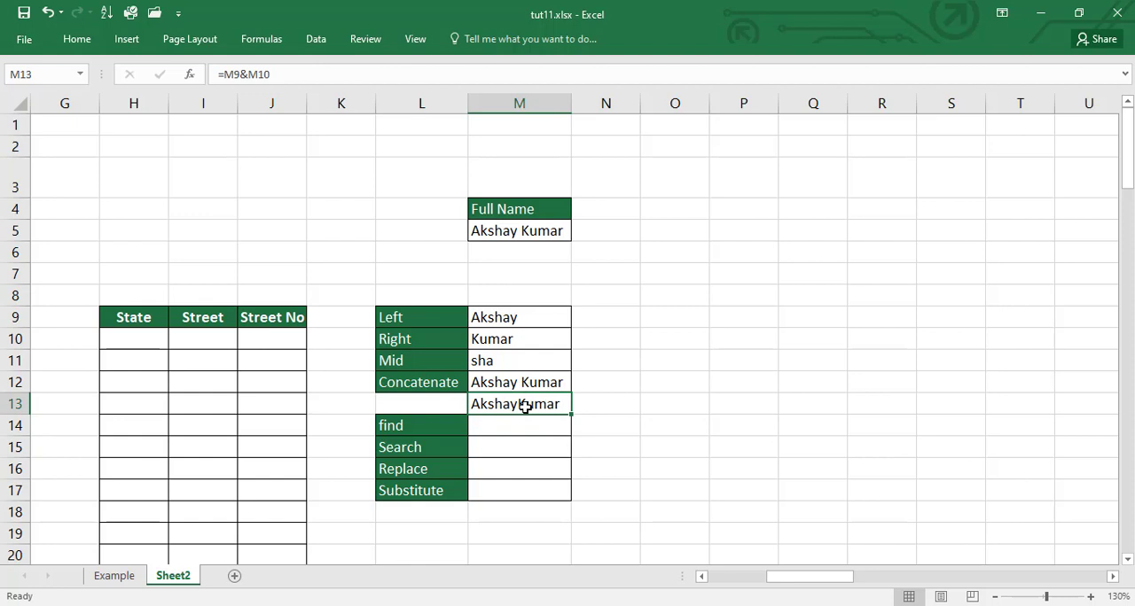
key(F2)
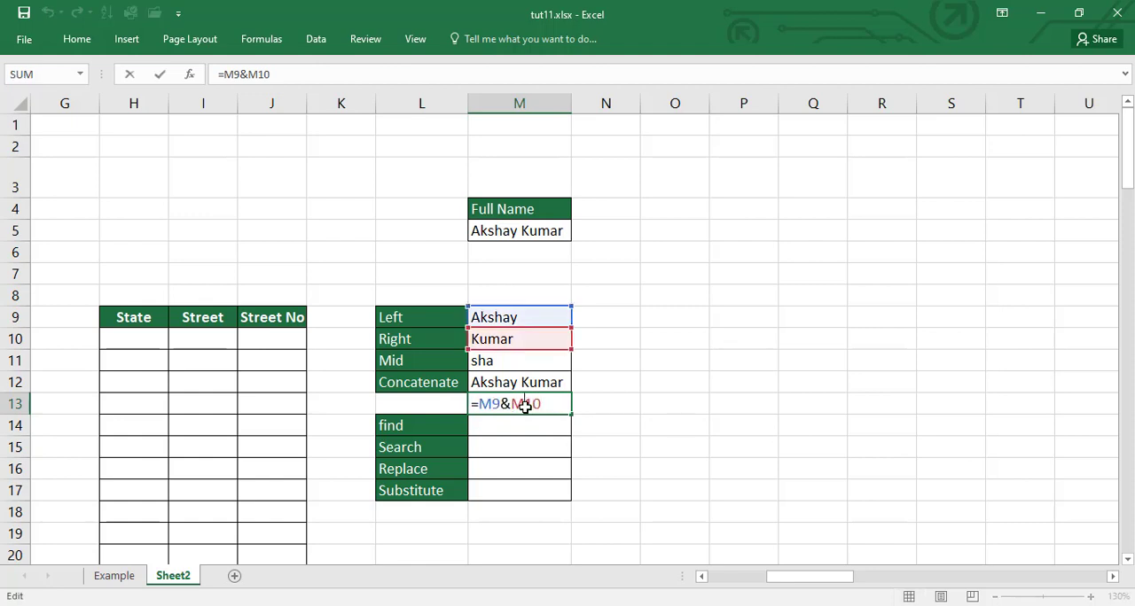
key(Left)
key(Left)
key(Left)
key(Left)
text(&)
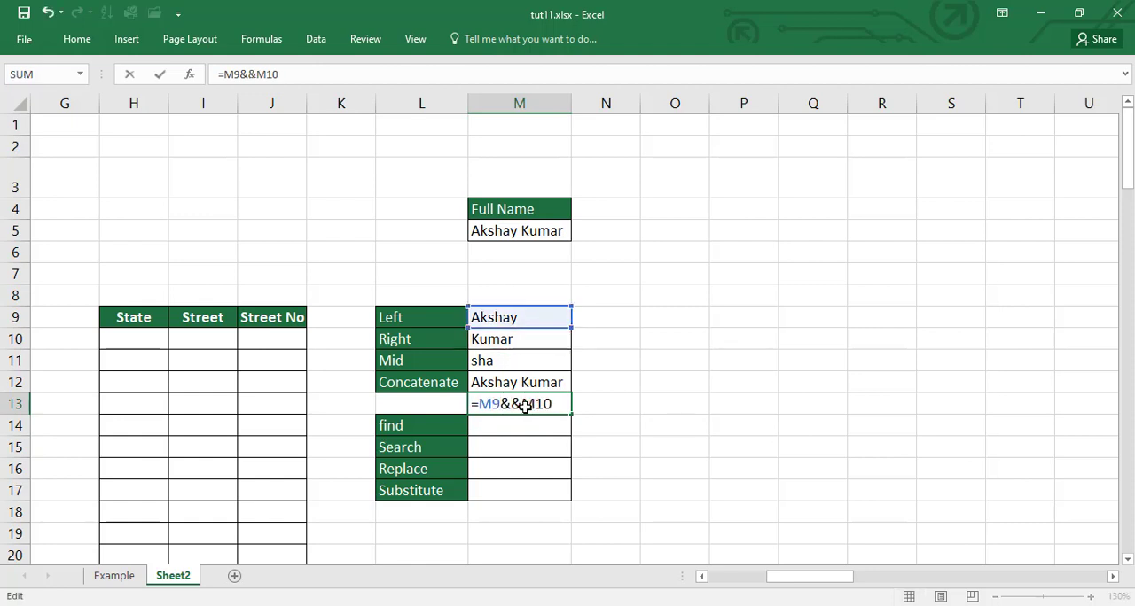
text("")
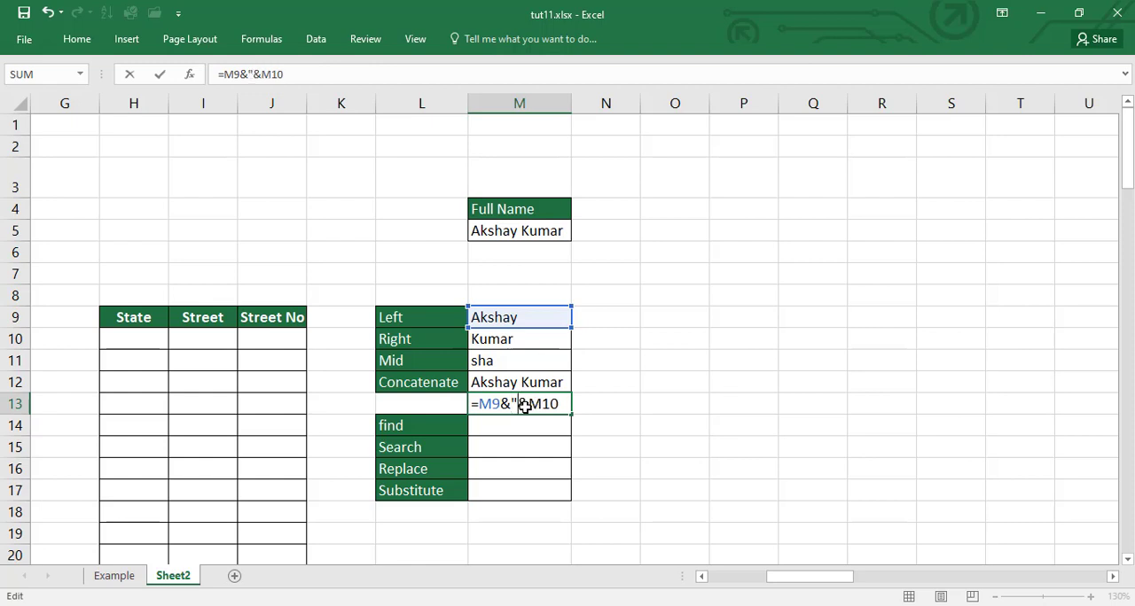
key(Left)
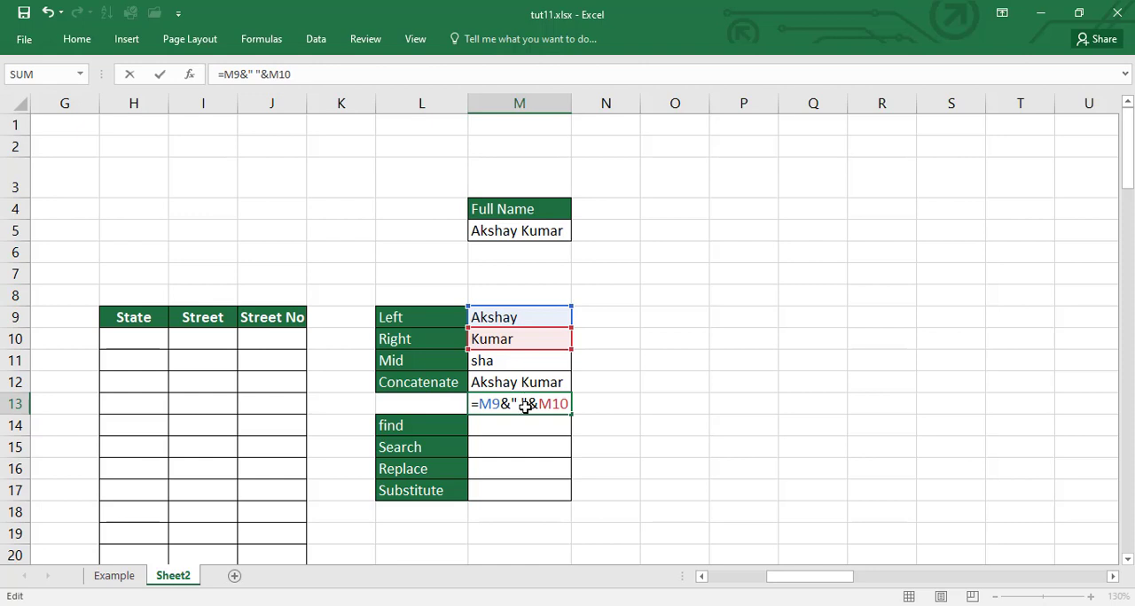
key(Return)
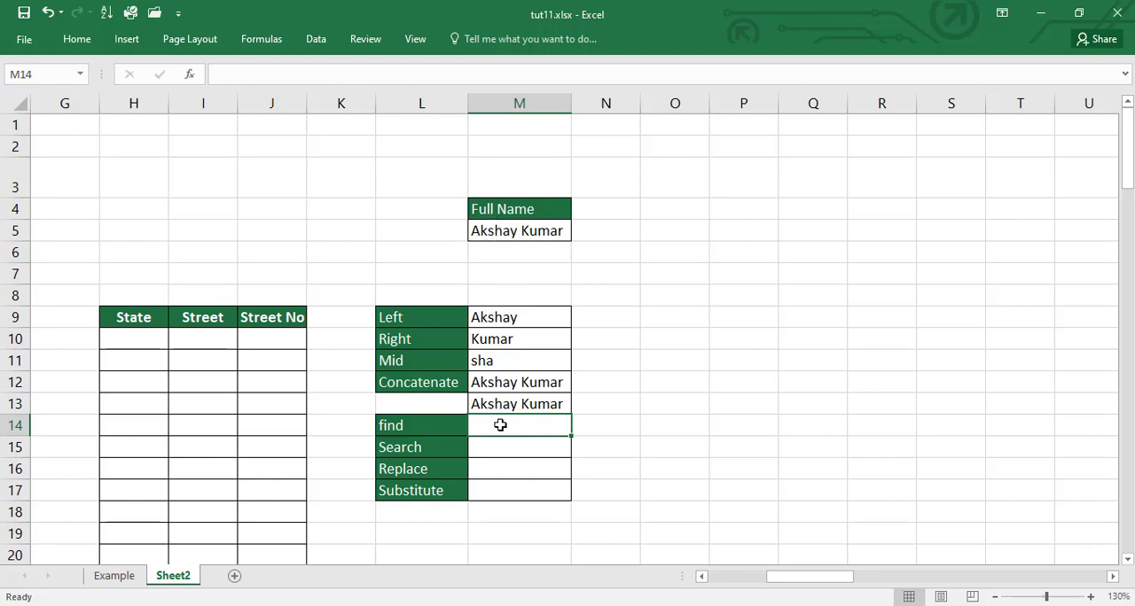
Step: Enter the formula =FIND("s",M5) in M14 to locate the letter s in the full name, and recheck the formula
text(=find)
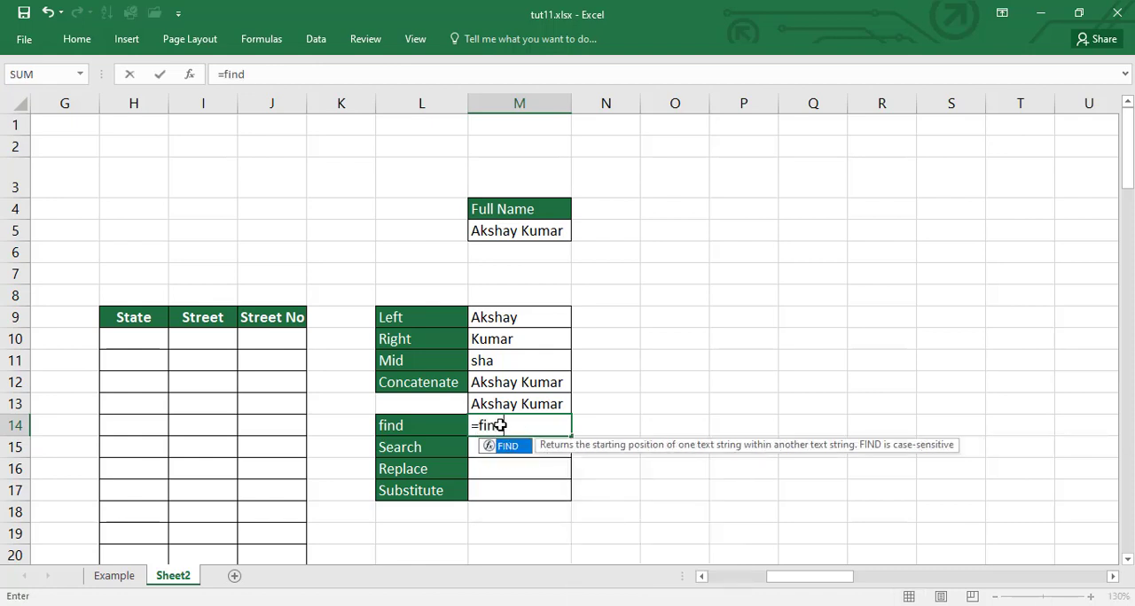
text(()
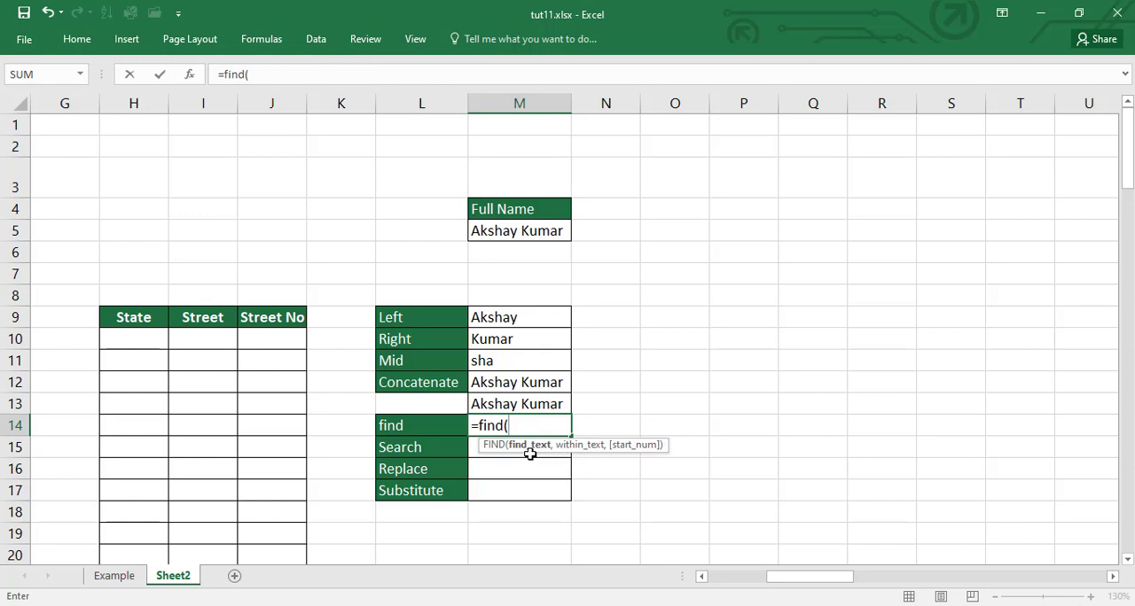
text("s")
text(,)
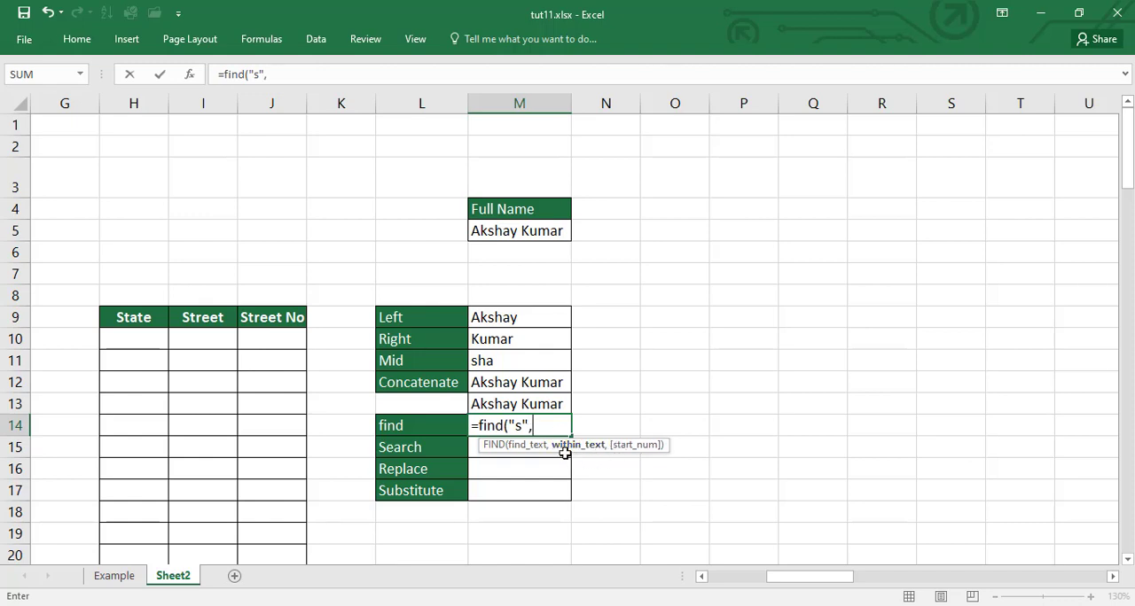
click(510, 232)
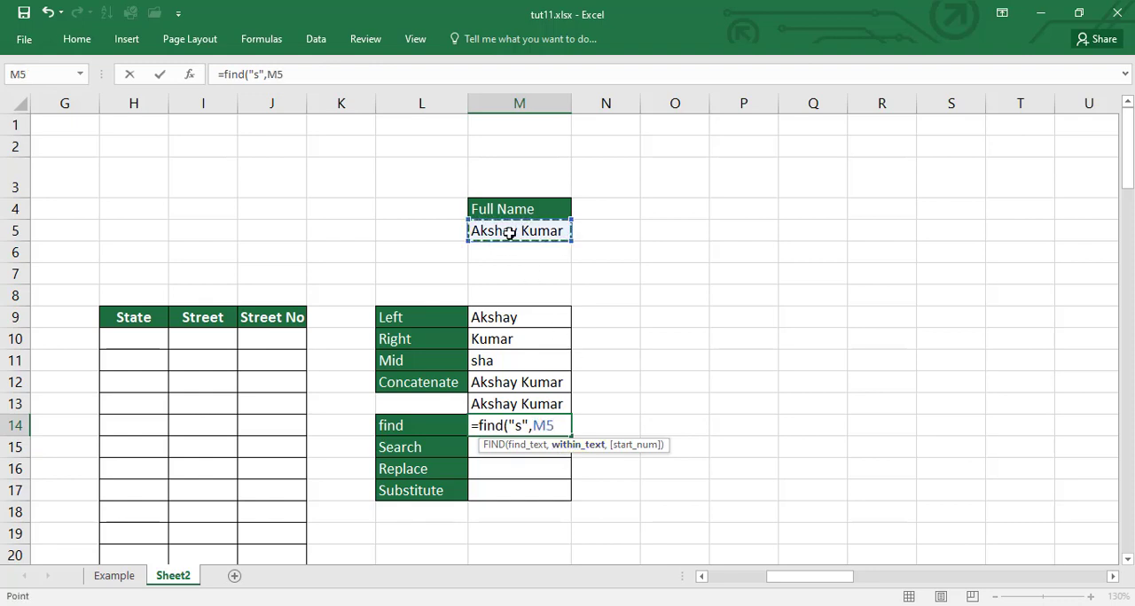
text(,)
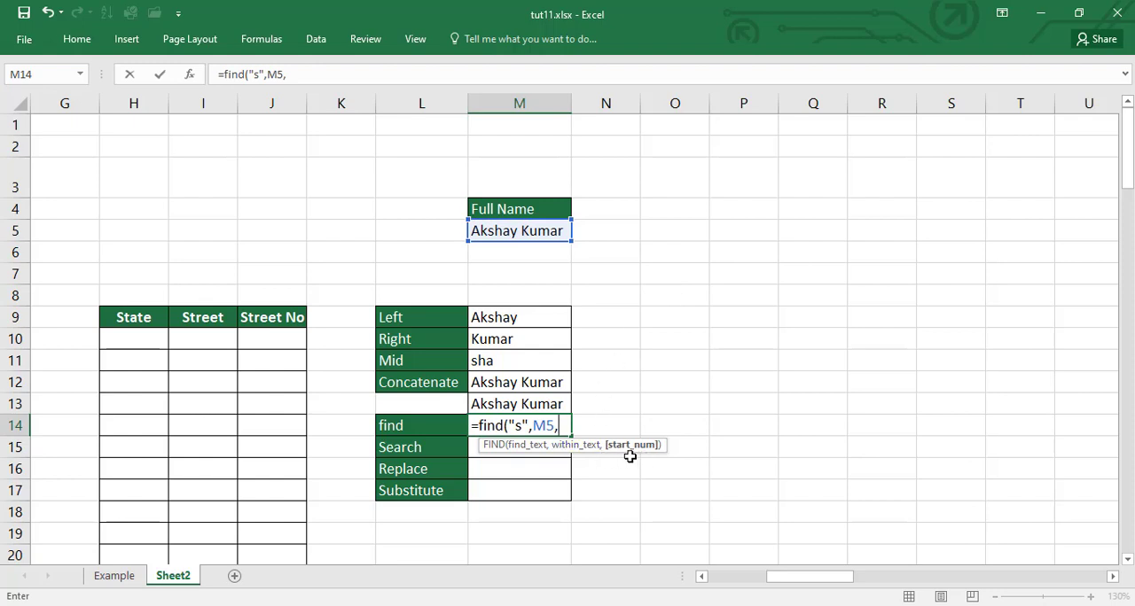
key(BackSpace)
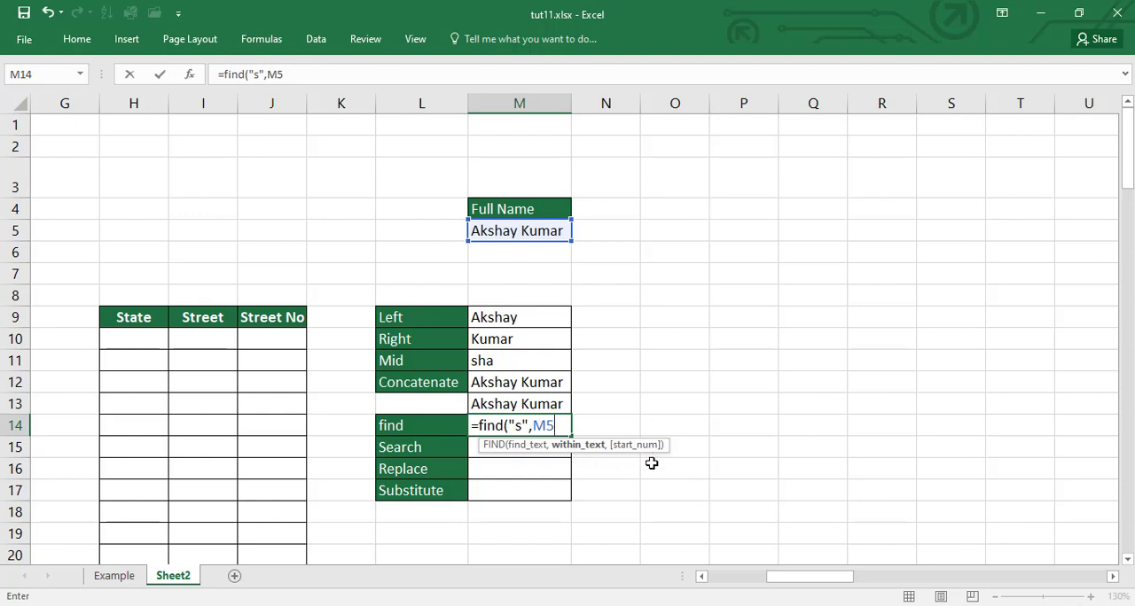
text())
key(Return)
double_click(557, 428)
key(Return)
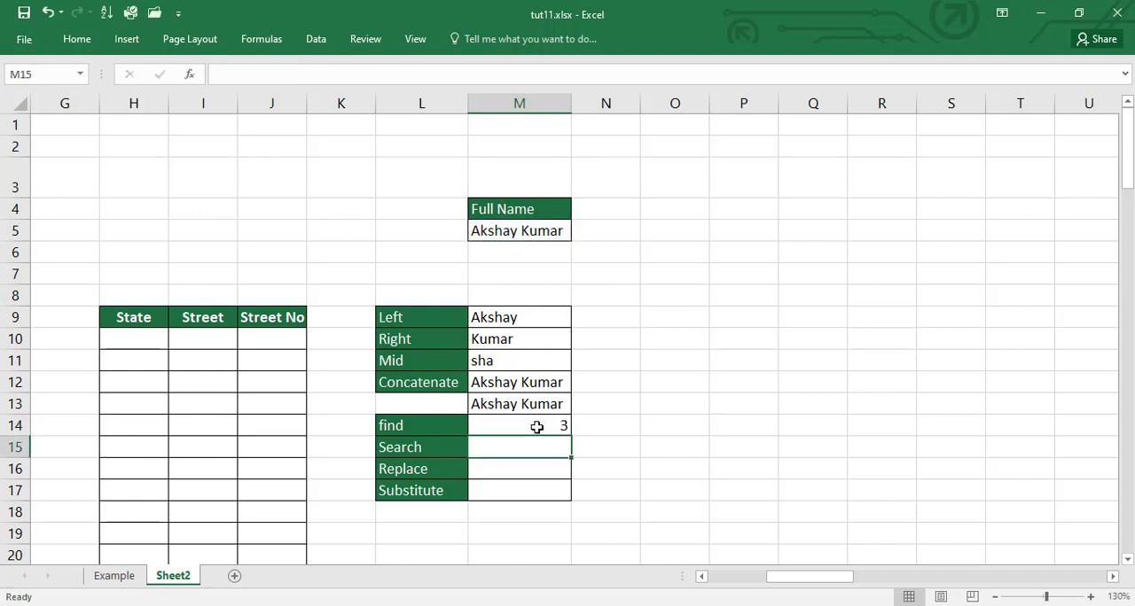
click(536, 426)
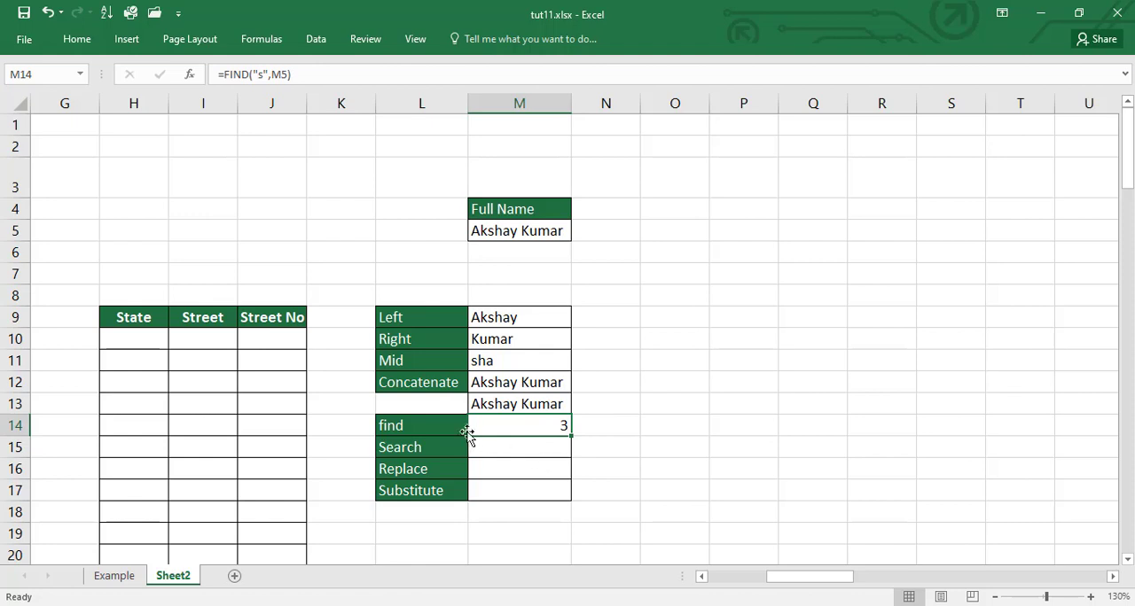
click(510, 453)
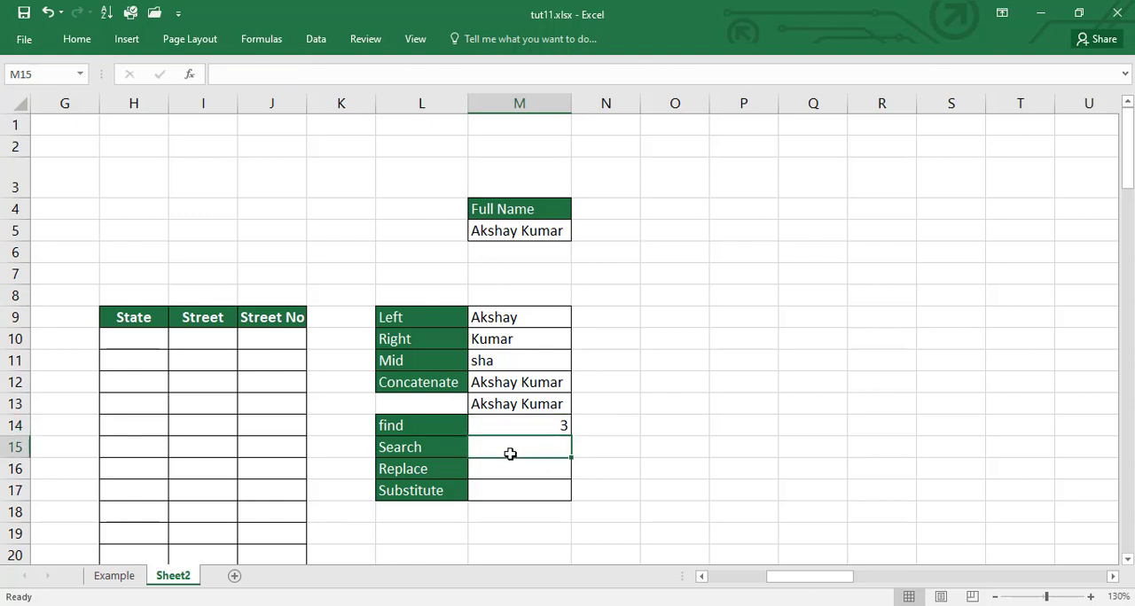
Step: Enter the formula =SEARCH("a",M5) in M15 to locate the letter a in the full name, and recheck the formula
text(=searc)
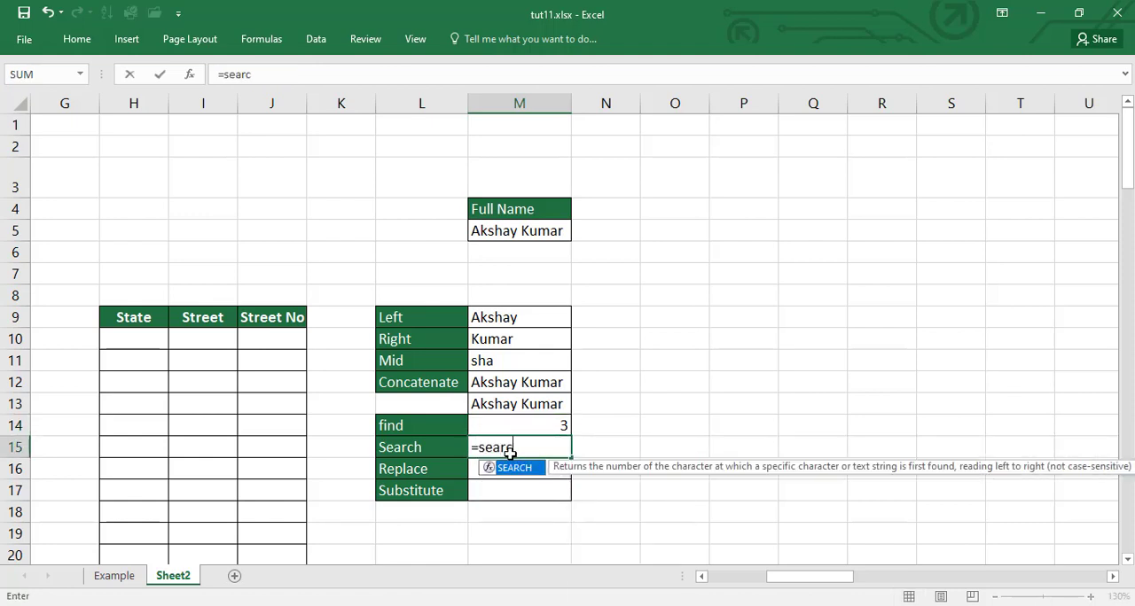
text(h()
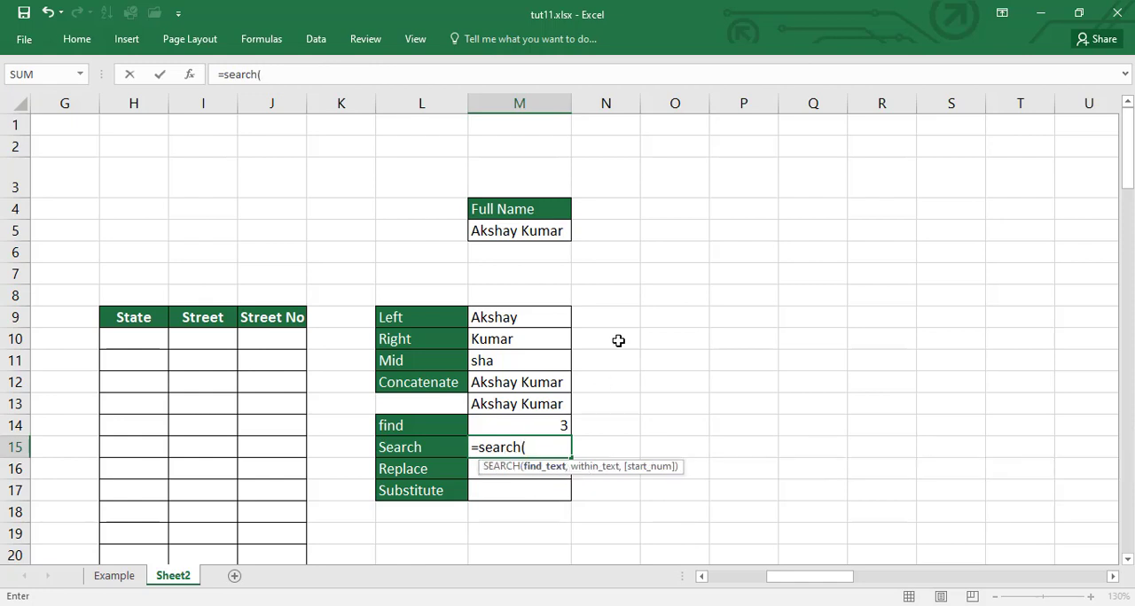
text("a",)
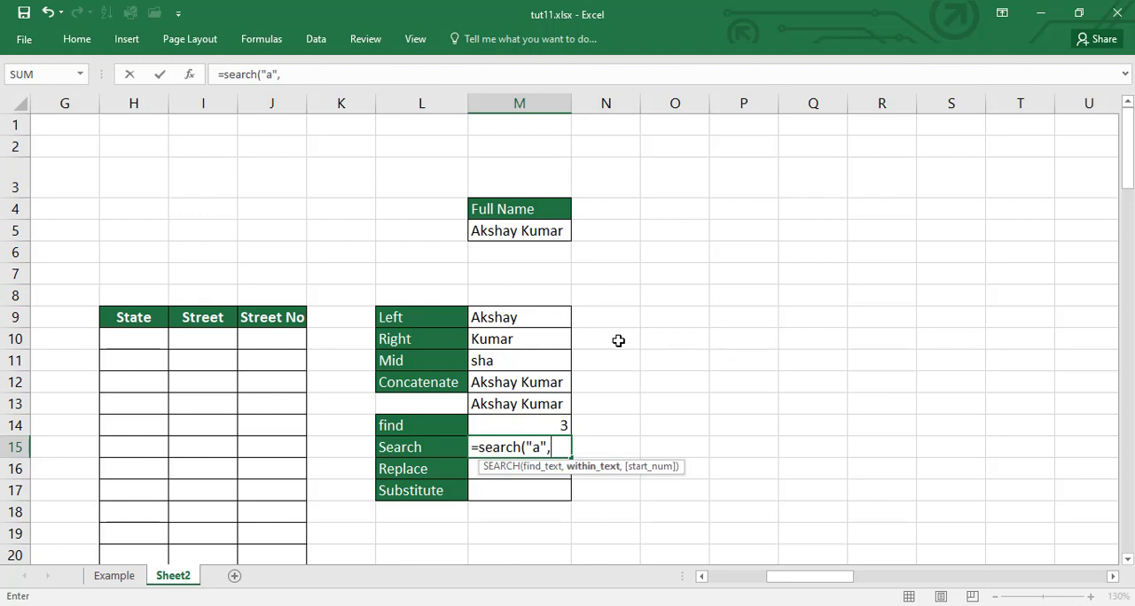
click(518, 231)
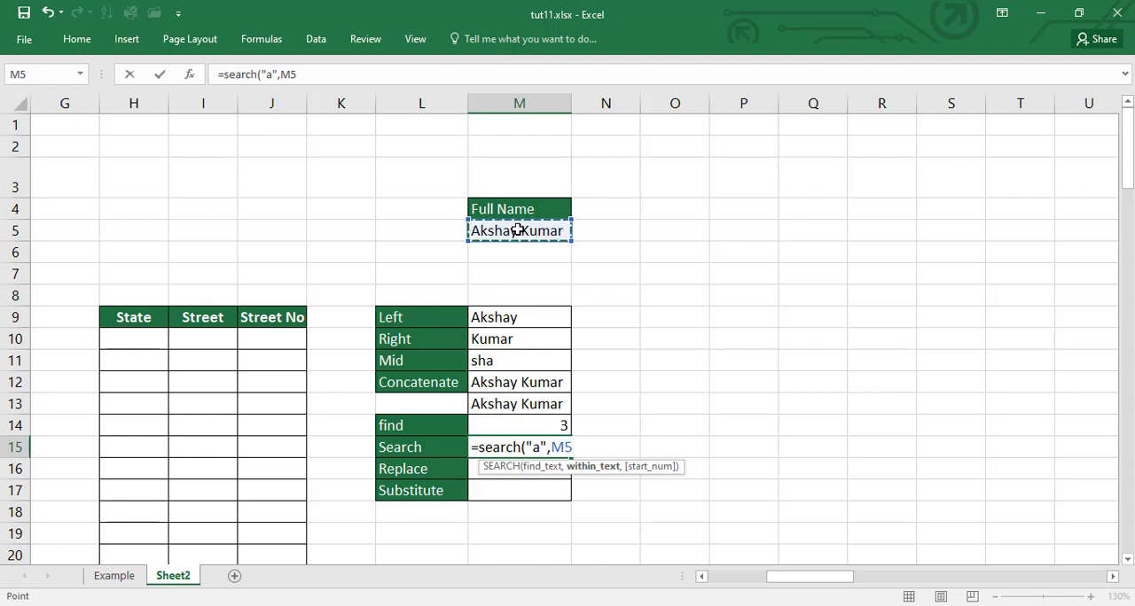
text())
key(Return)
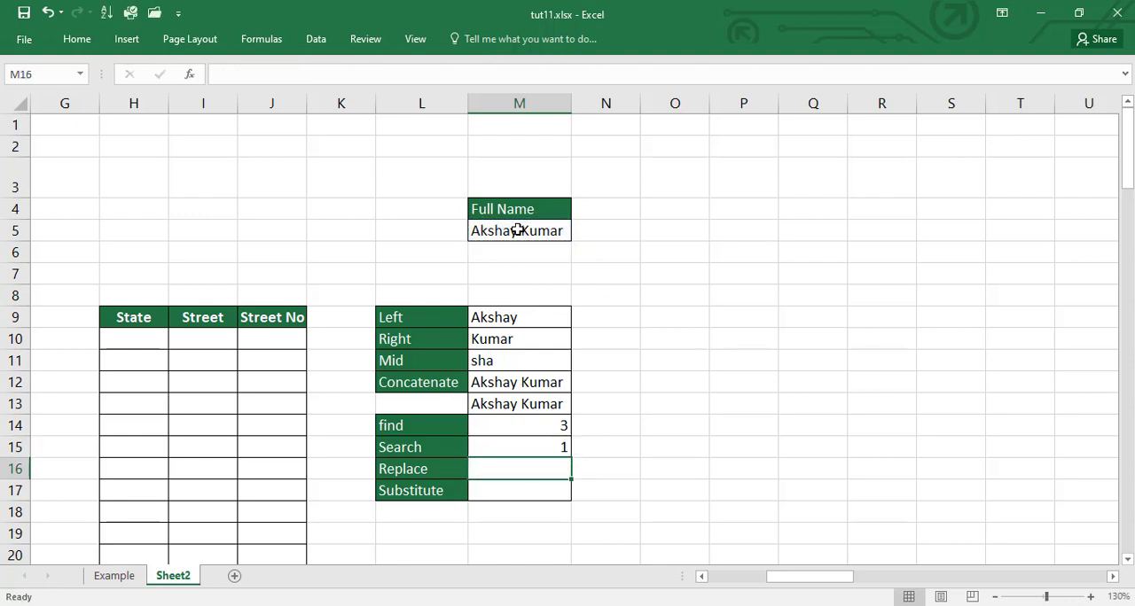
click(507, 451)
double_click(507, 451)
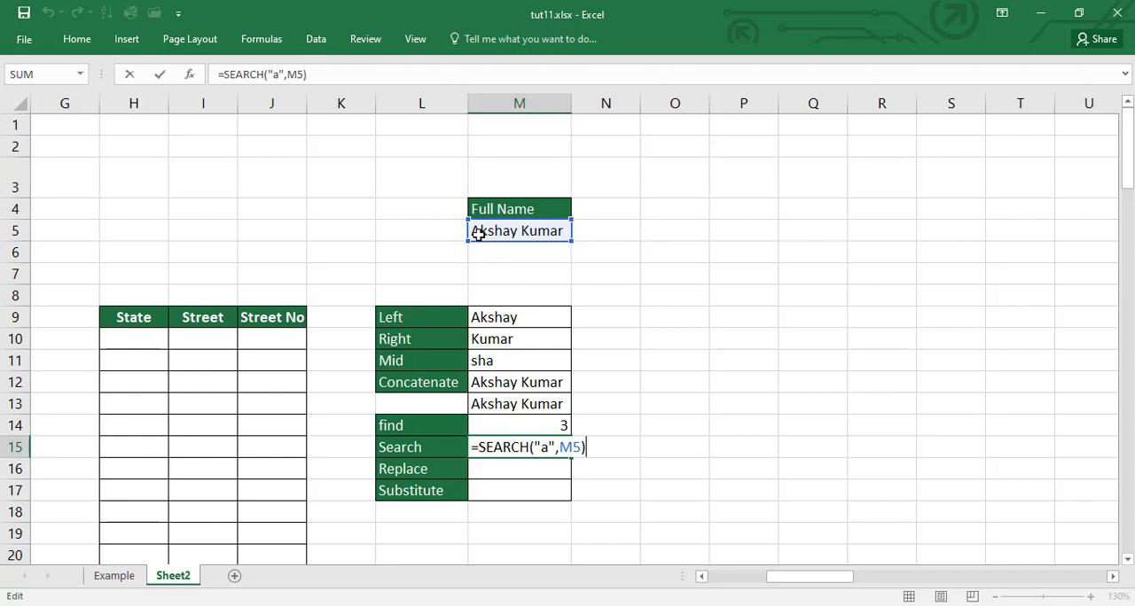
key(Return)
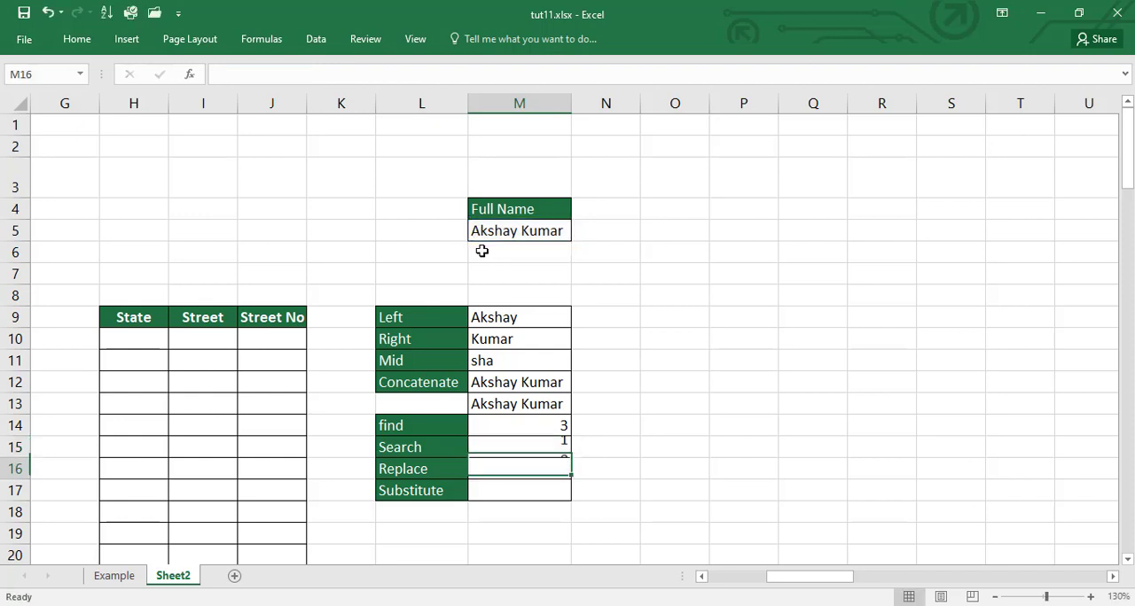
Step: Change the M14 formula to =FIND("a",M5) with a lowercase a, and compare it with the SEARCH formula in M15
key(Up)
key(Up)
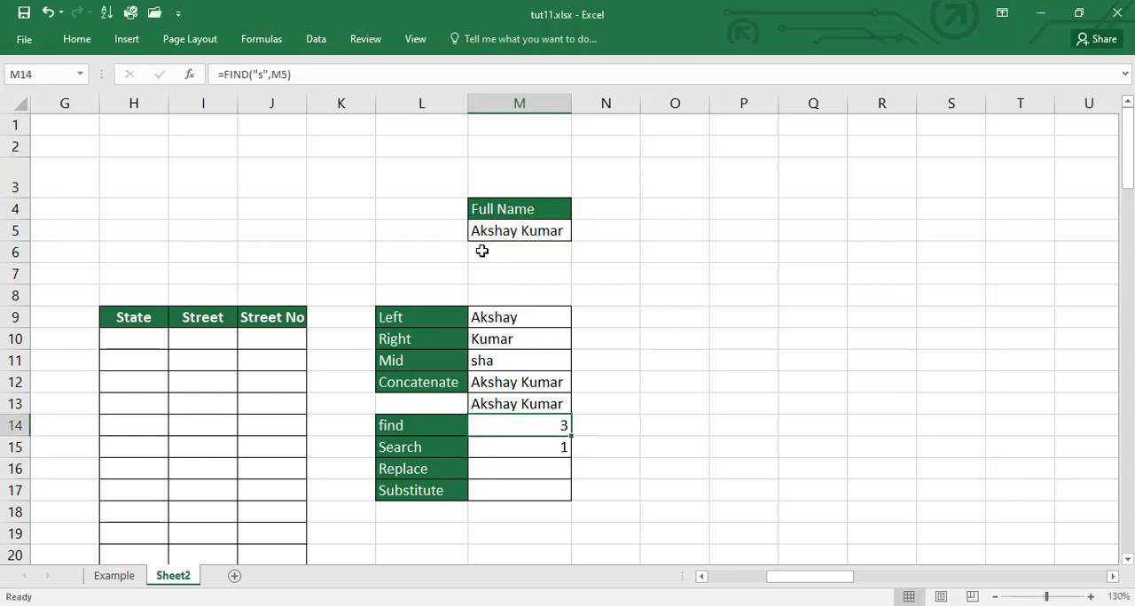
key(F2)
key(Left)
key(Left)
key(Left)
key(Left)
key(Left)
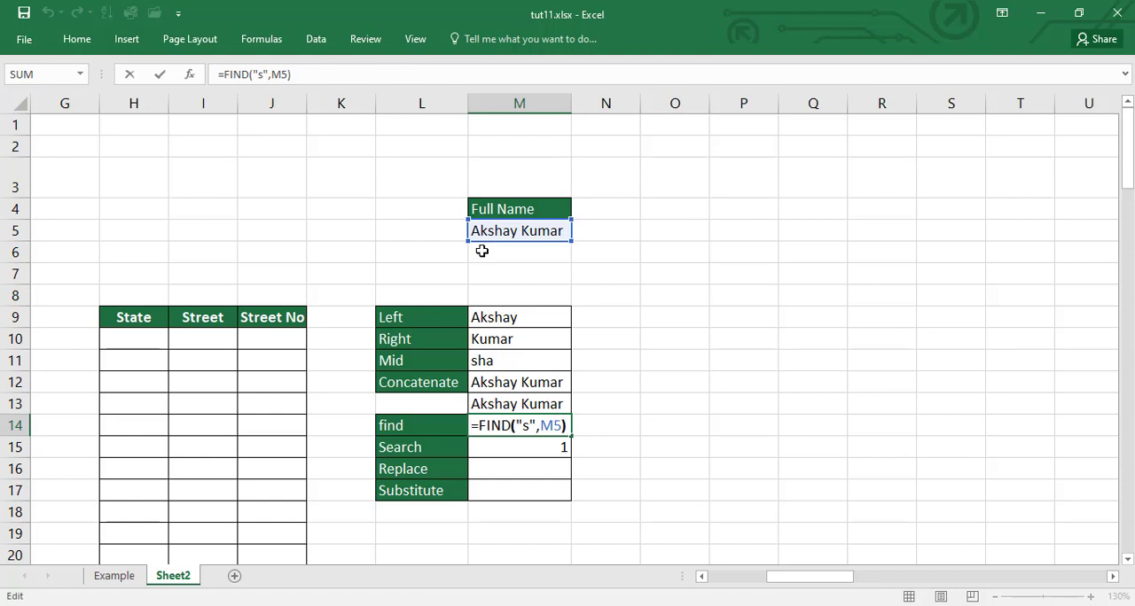
key(BackSpace)
text(a)
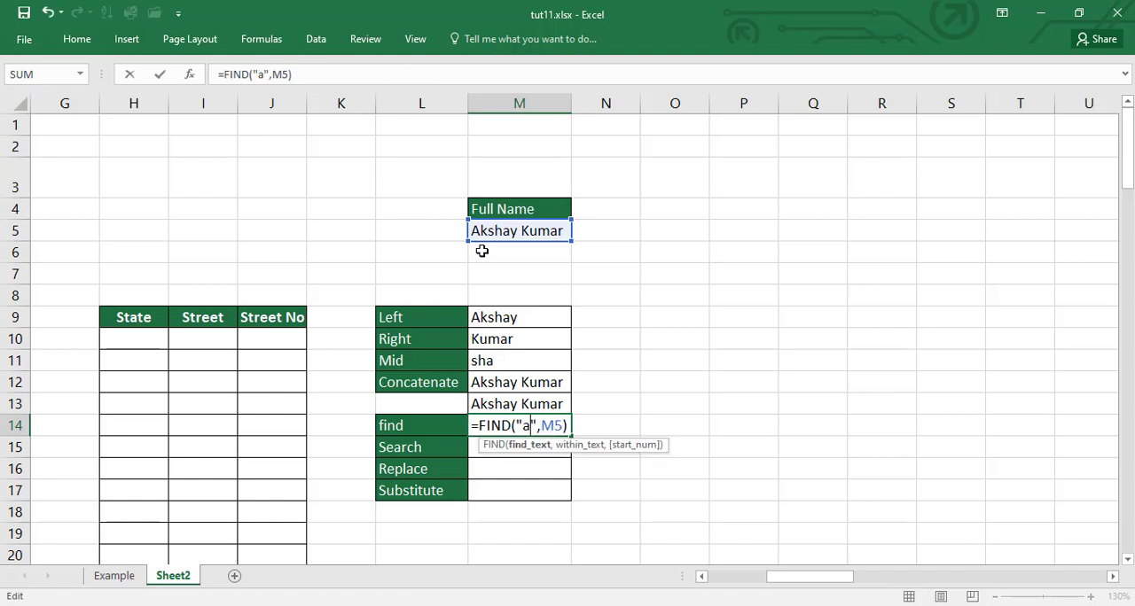
key(Return)
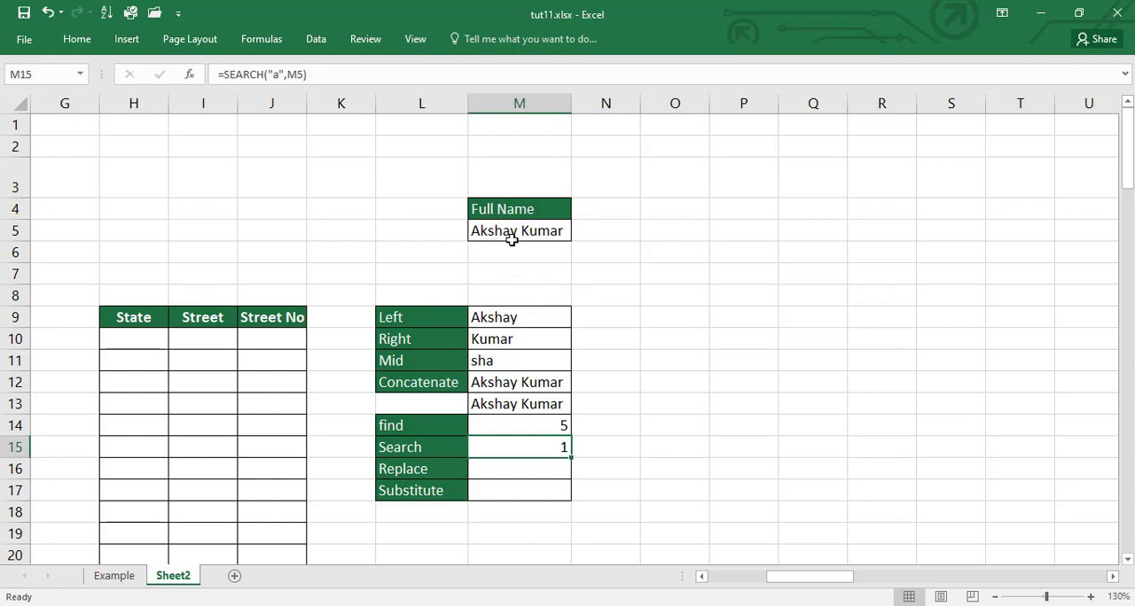
click(530, 427)
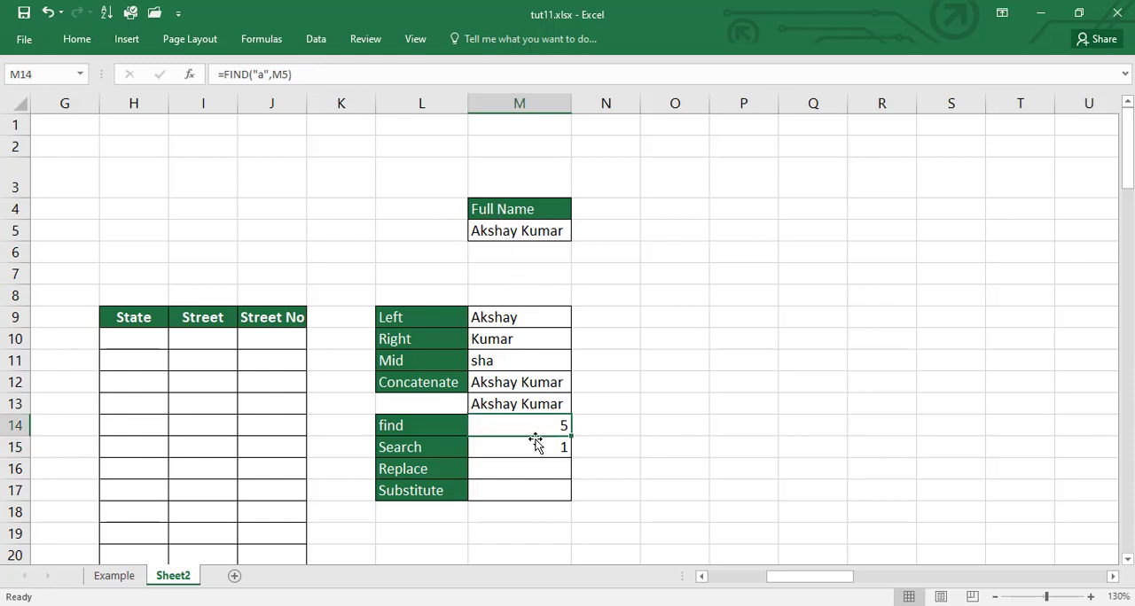
click(524, 449)
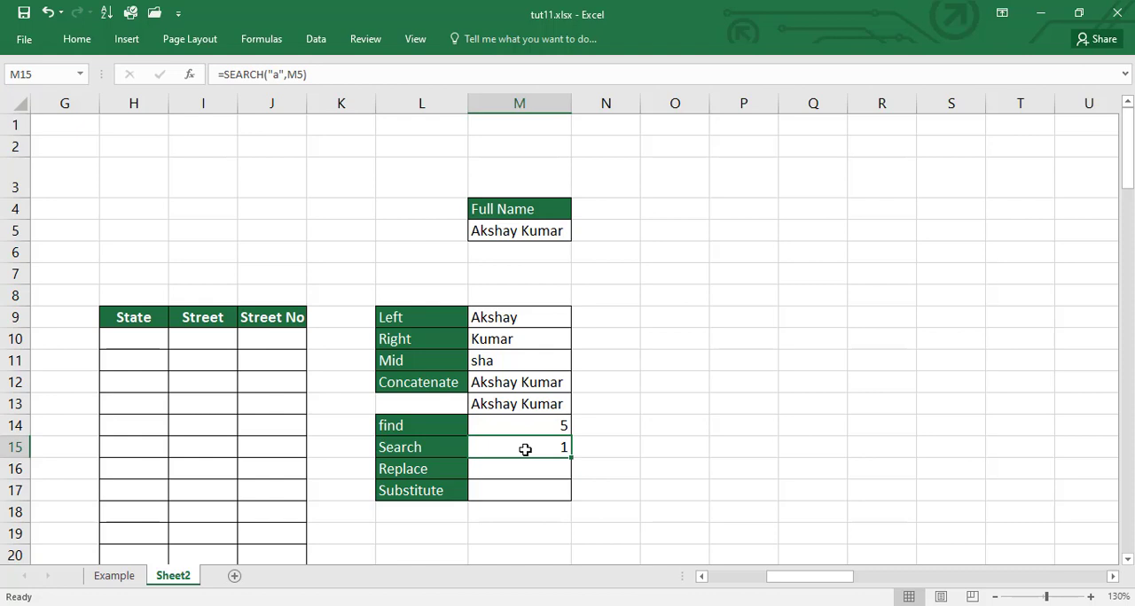
click(519, 430)
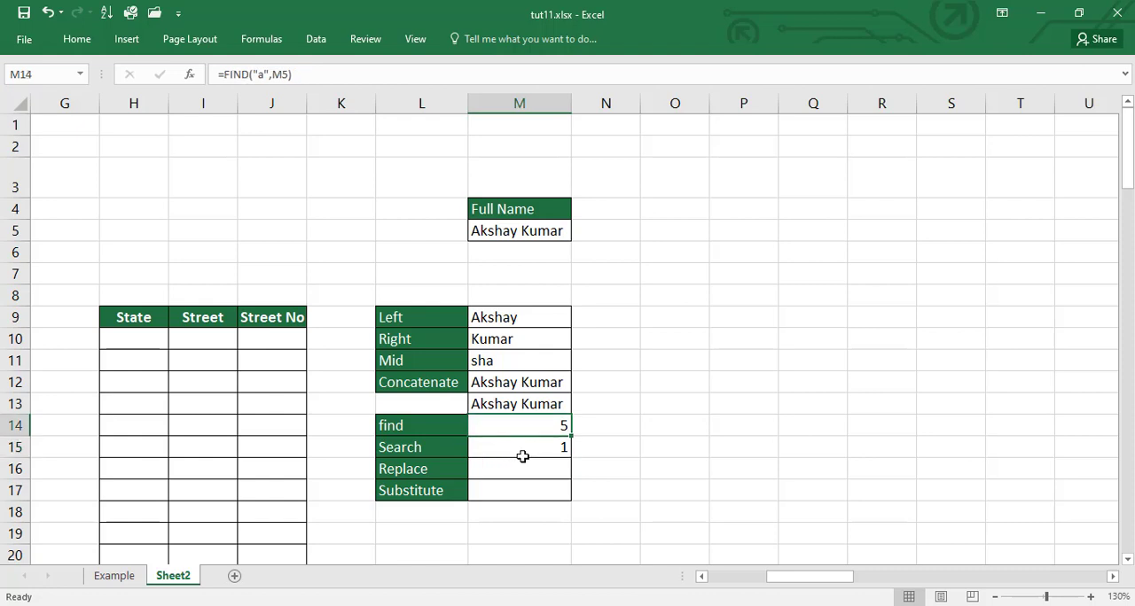
click(522, 456)
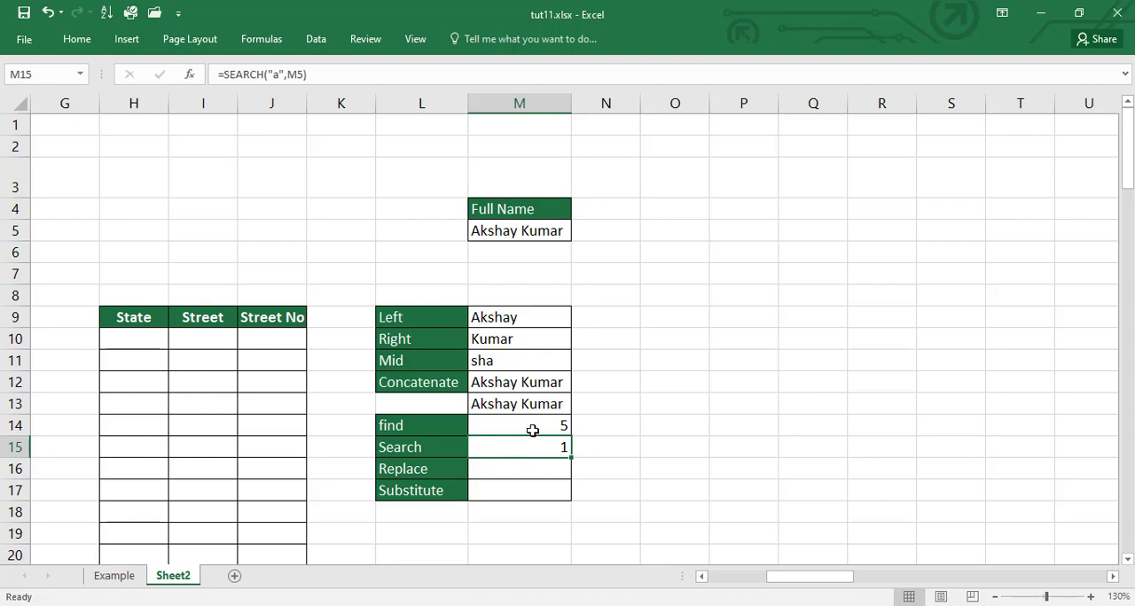
Step: Change the letter to a capital A in the M14 formula, making it =FIND("A",M5), and recheck it
click(531, 430)
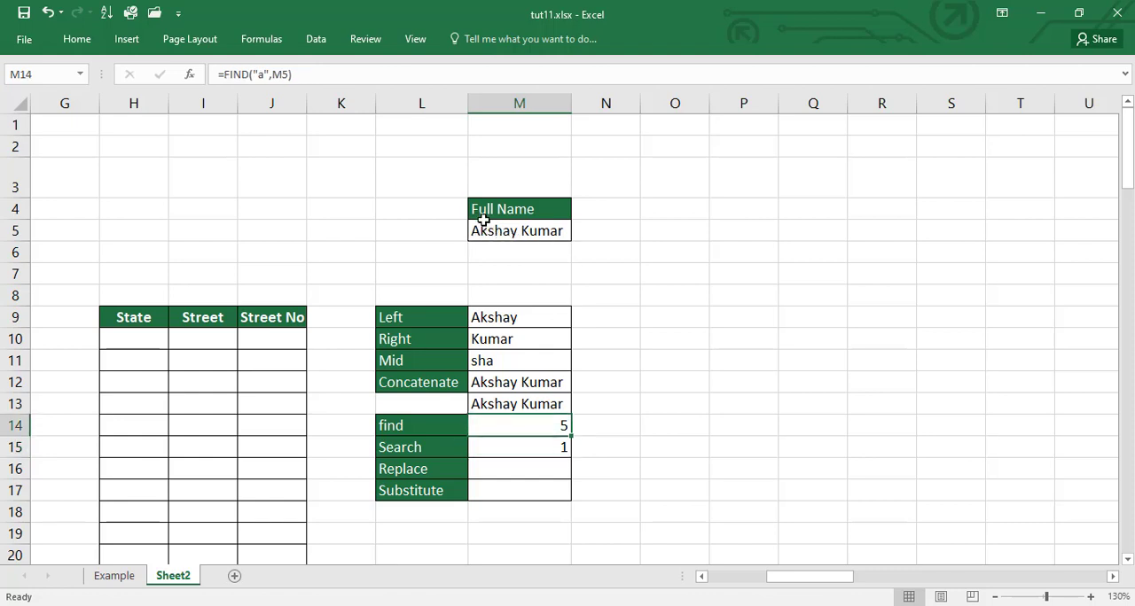
key(F2)
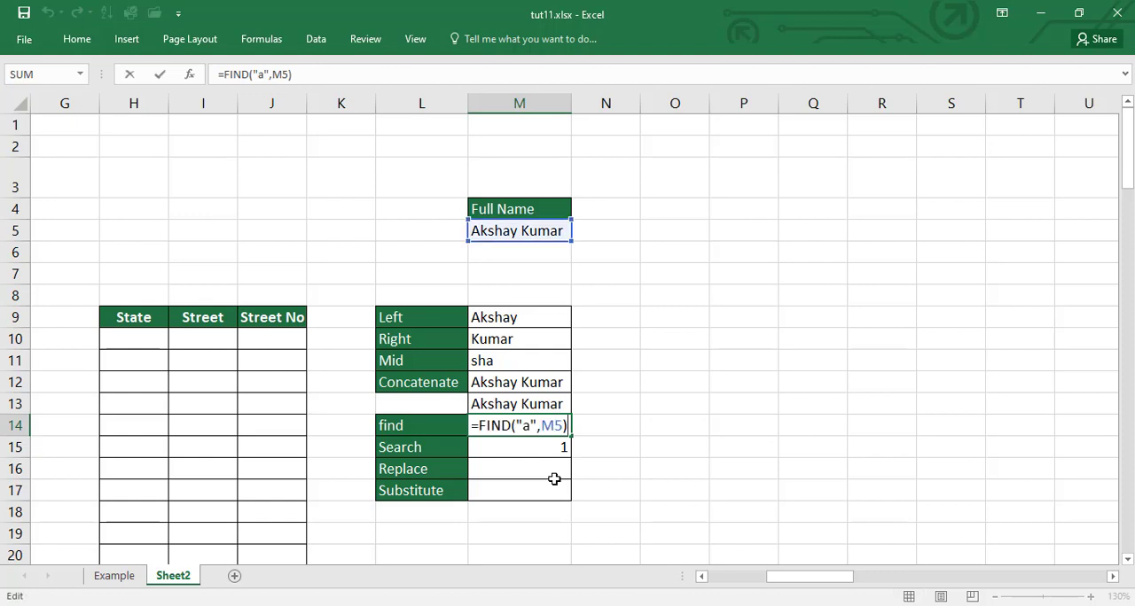
click(531, 426)
key(BackSpace)
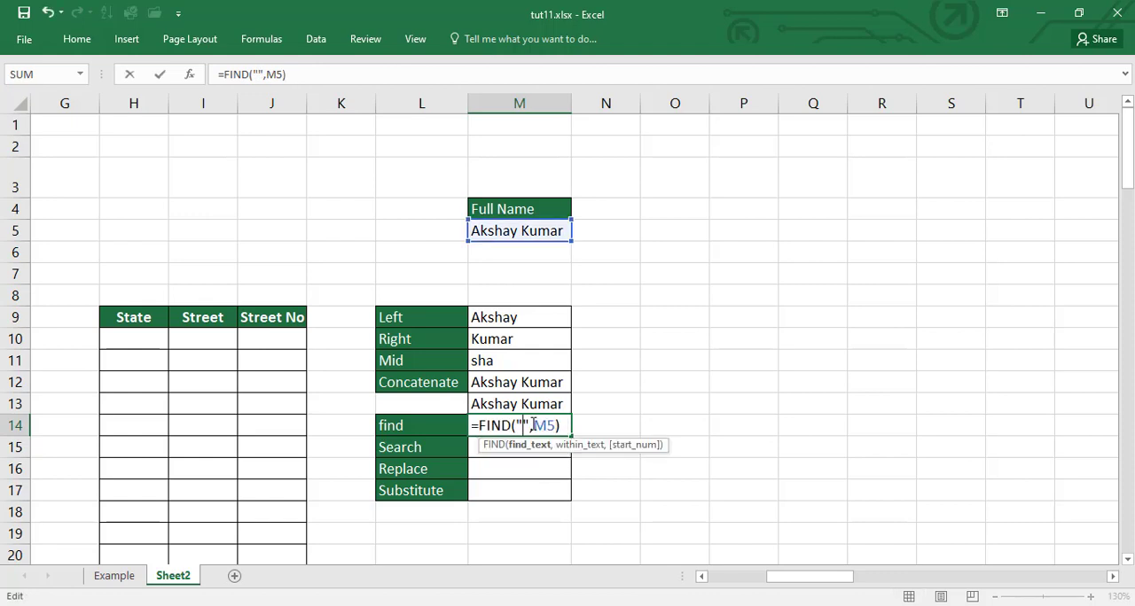
text(A)
key(Return)
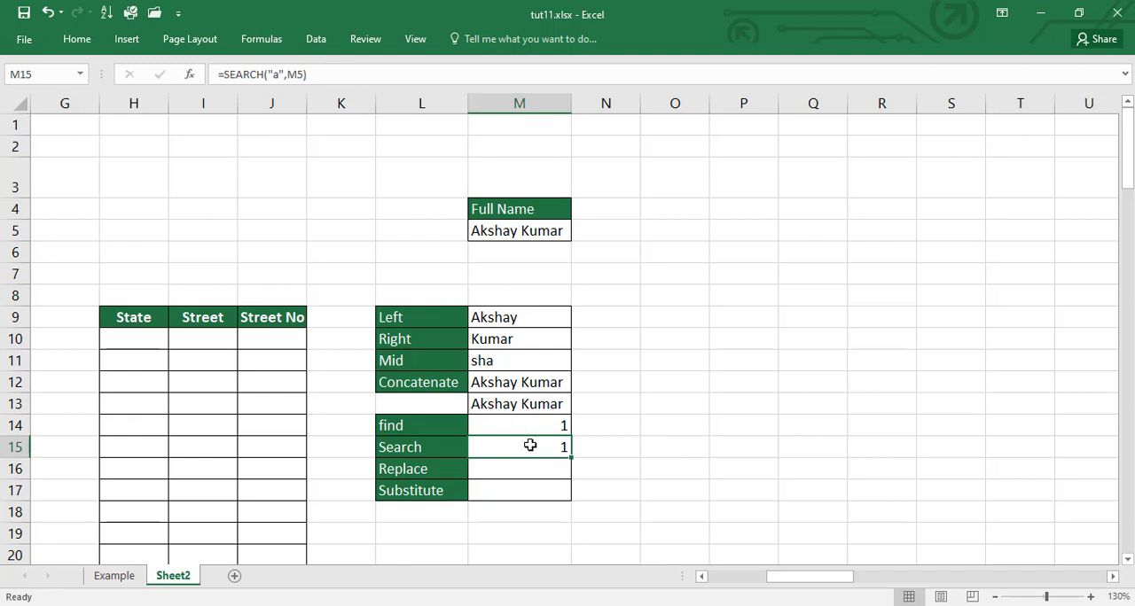
click(532, 430)
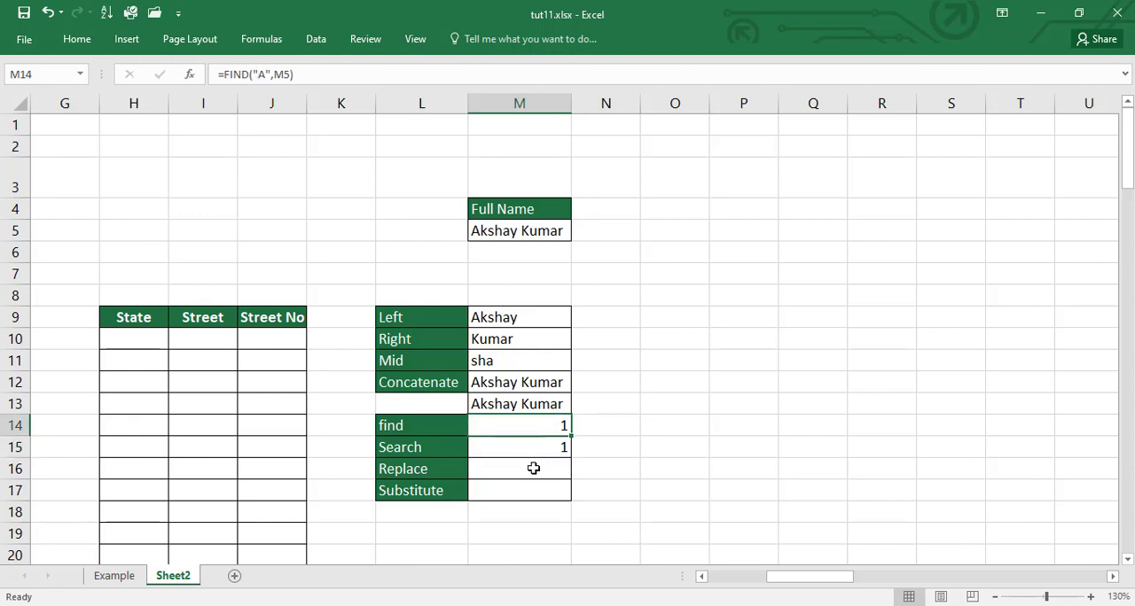
Step: Enter the formula =REPLACE(M5,3,4,"") in M16 to remove four characters of the full name starting at the third
key(Down)
key(Down)
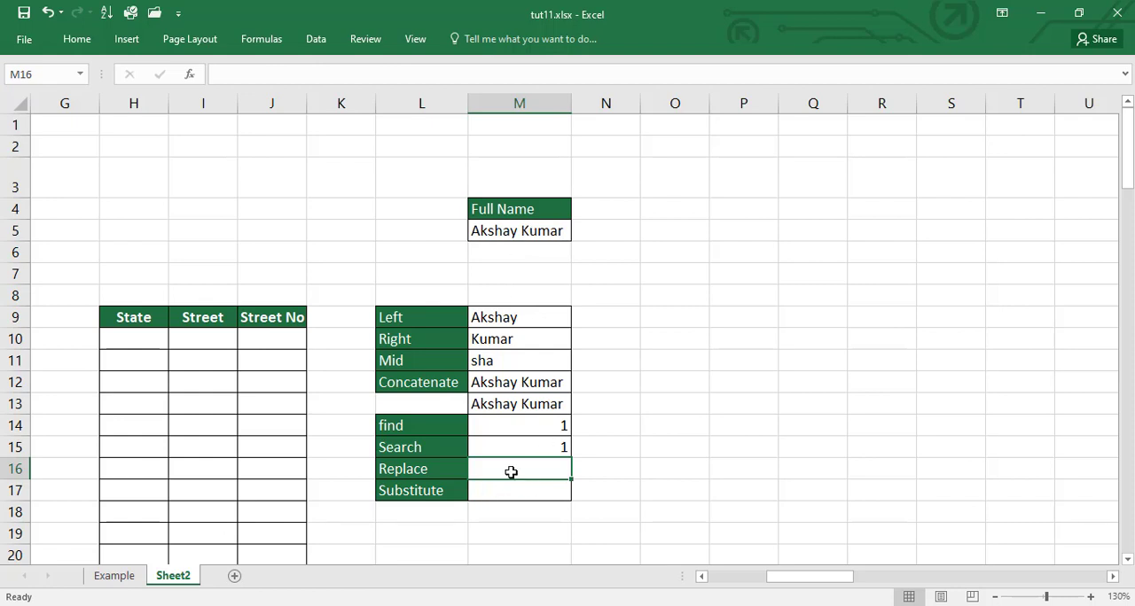
text(=repla)
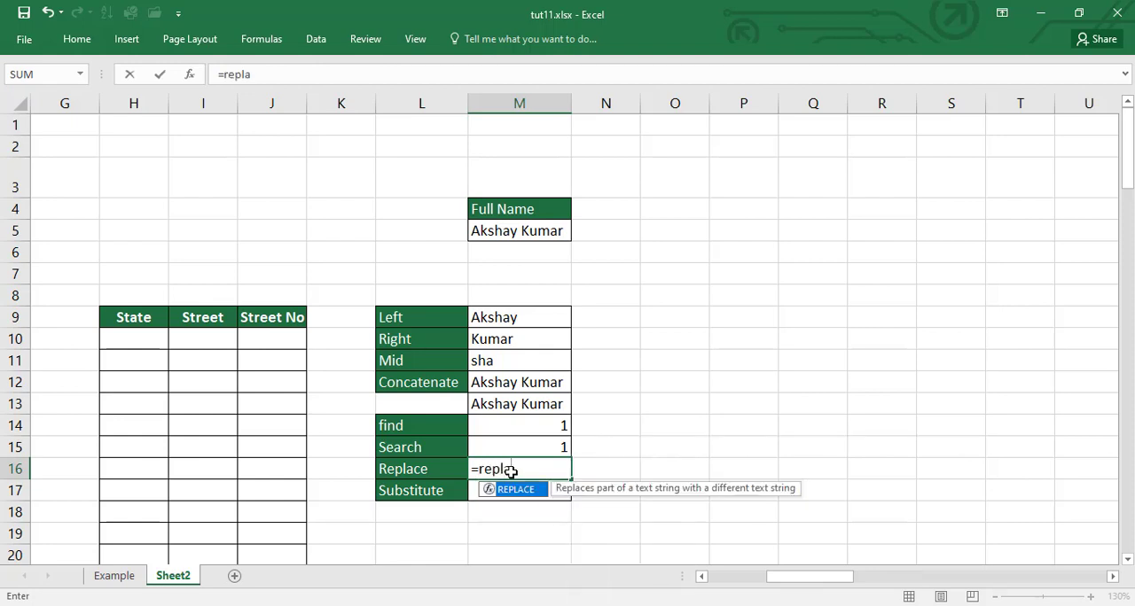
key(Tab)
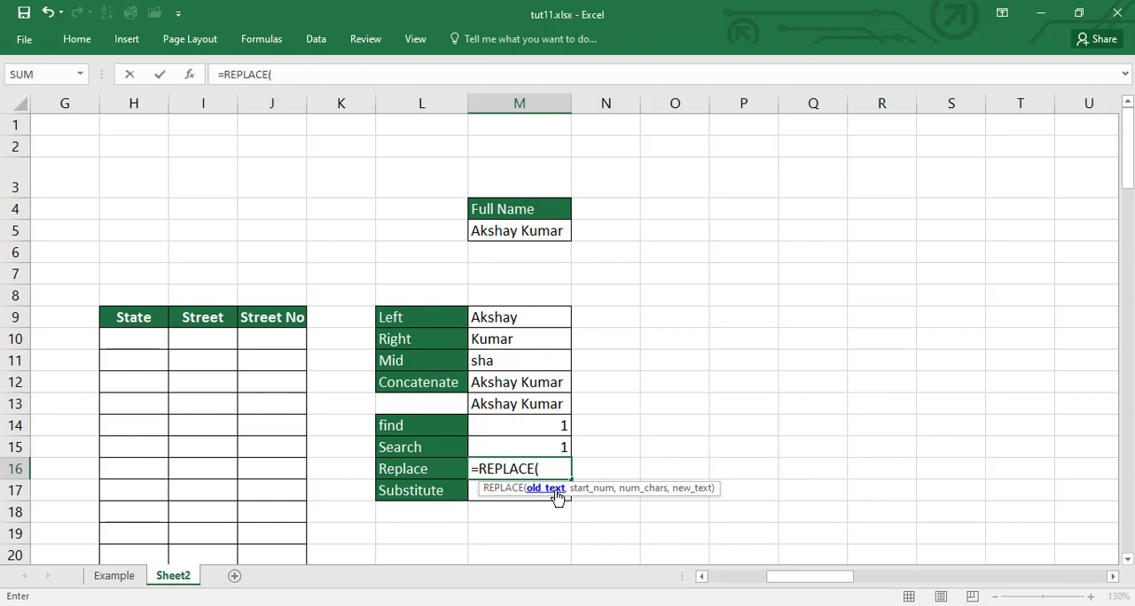
click(498, 231)
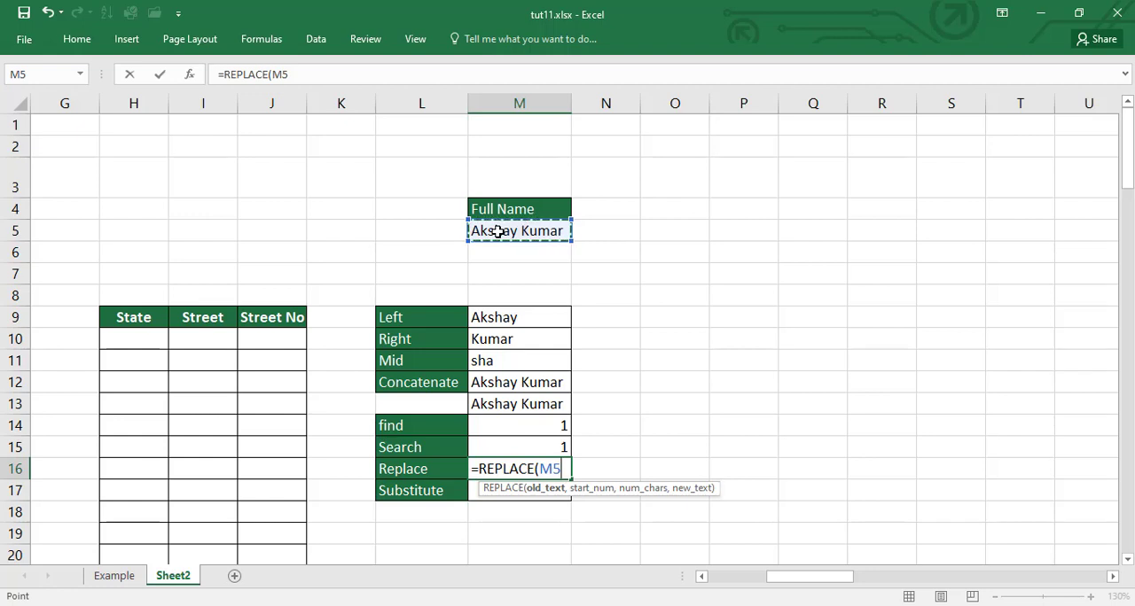
text(,)
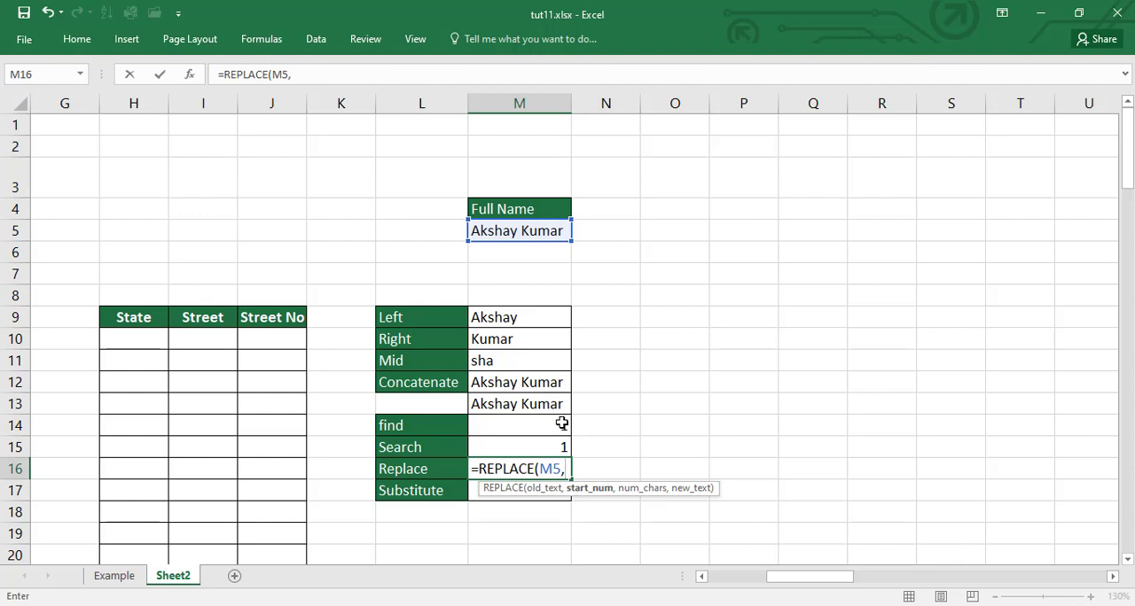
text(3,)
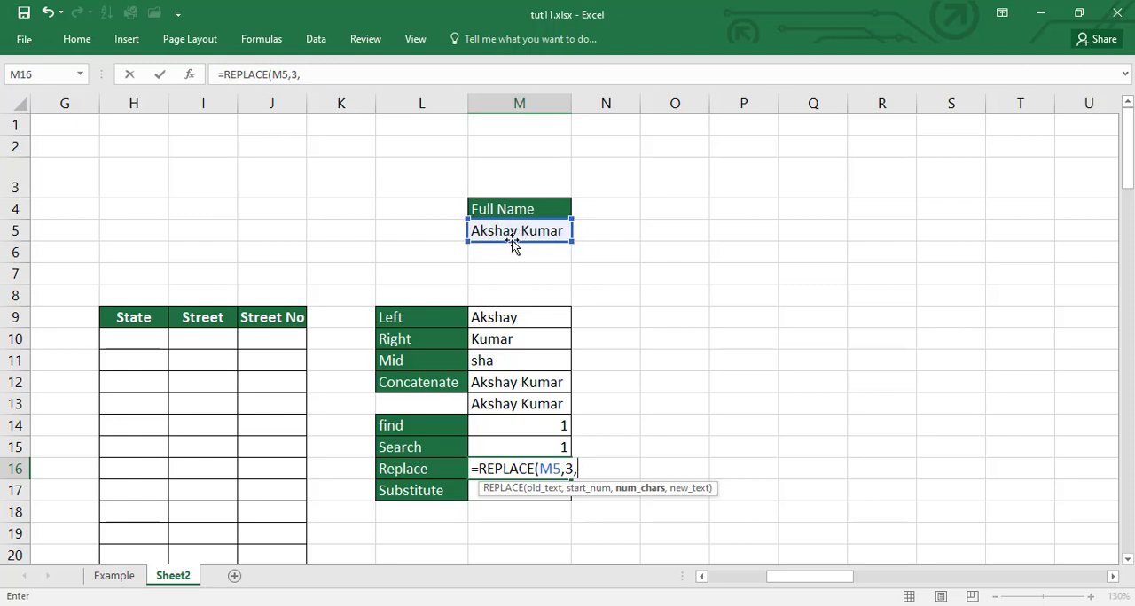
text(4)
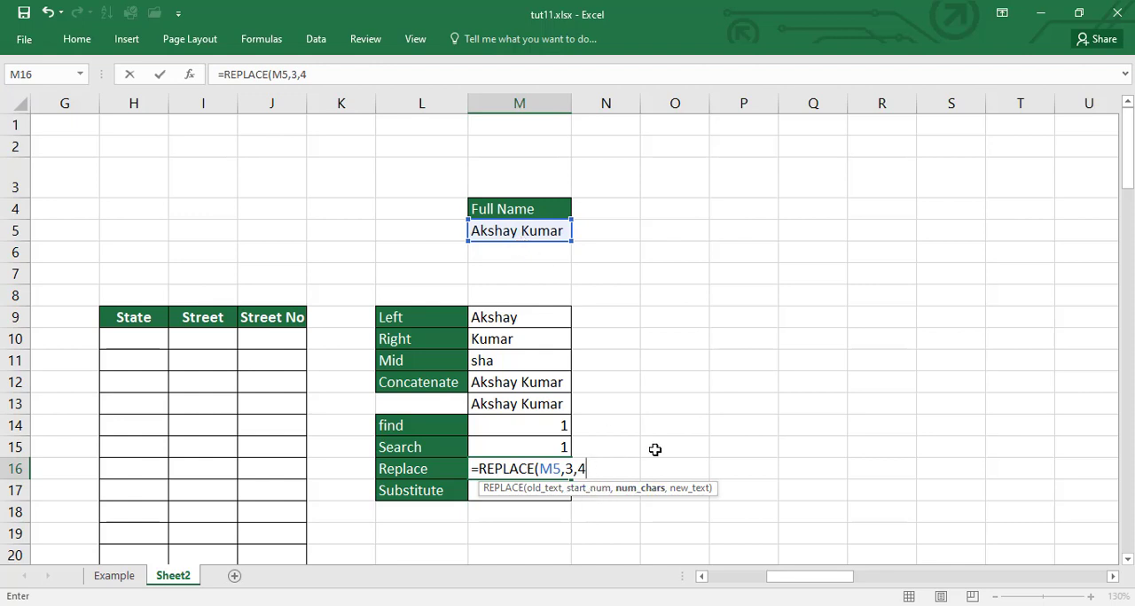
text(,)
text("")
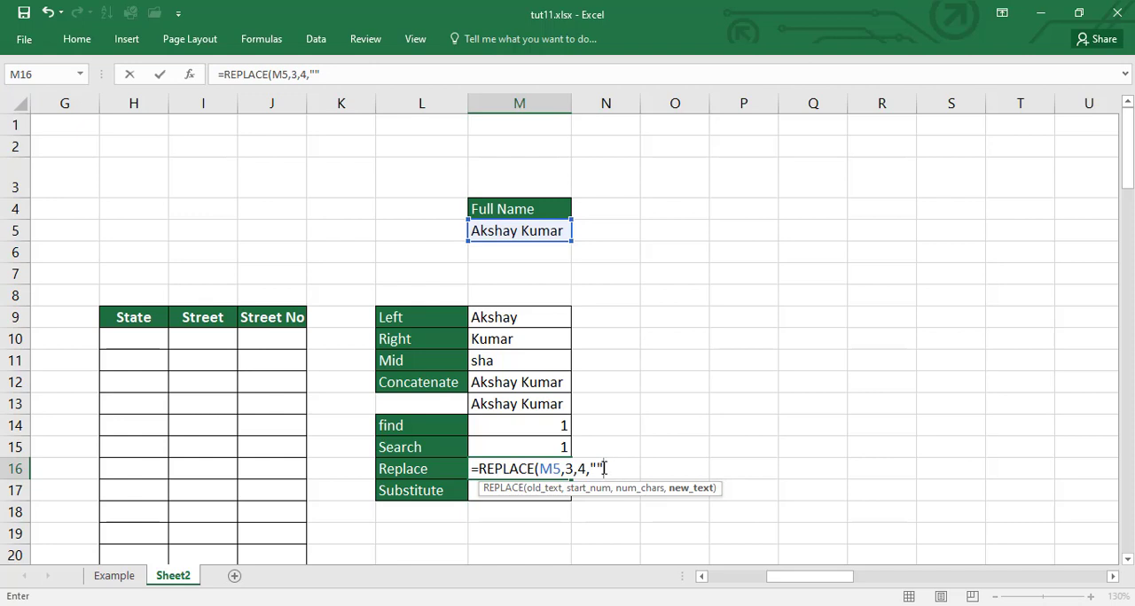
text())
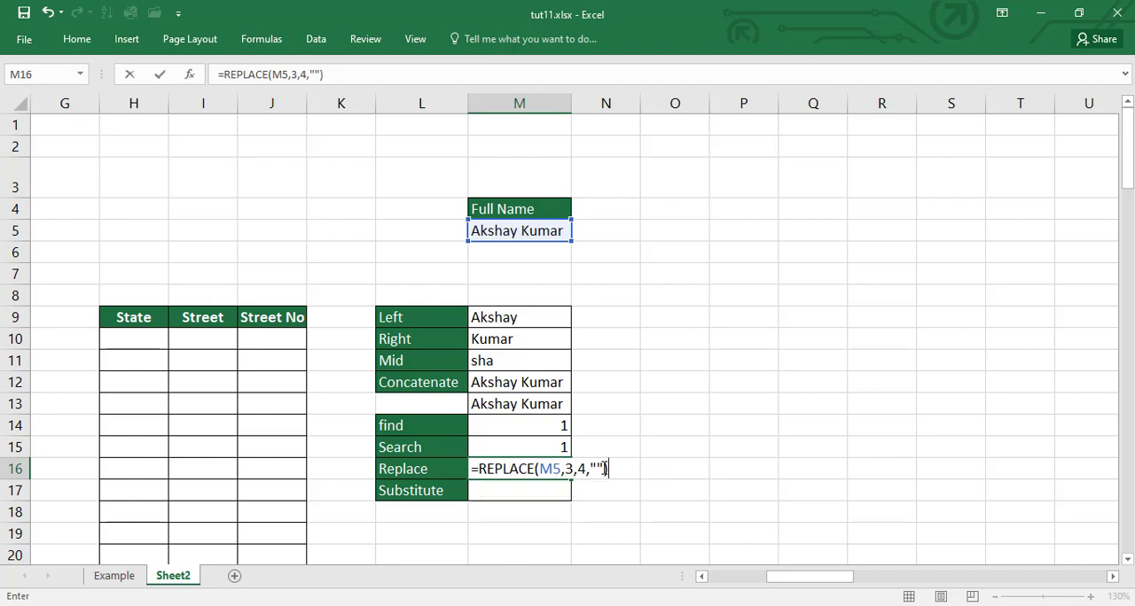
key(Return)
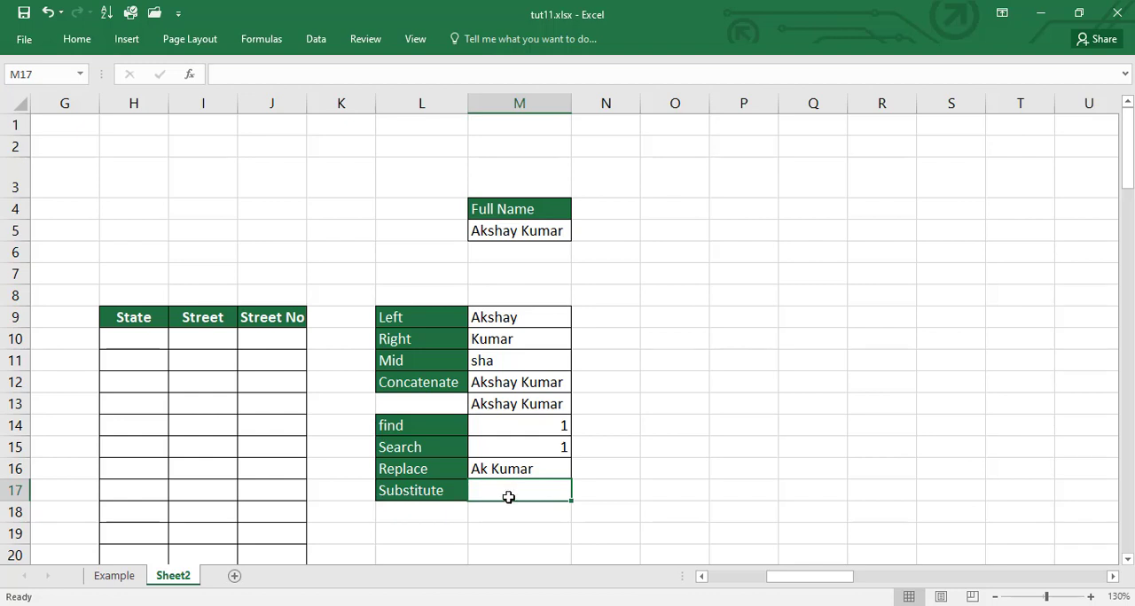
Step: Enter a SUBSTITUTE formula in M17 that replaces "Ak" in the shortened name in M16 with the full first name, and recheck it
text(=subs)
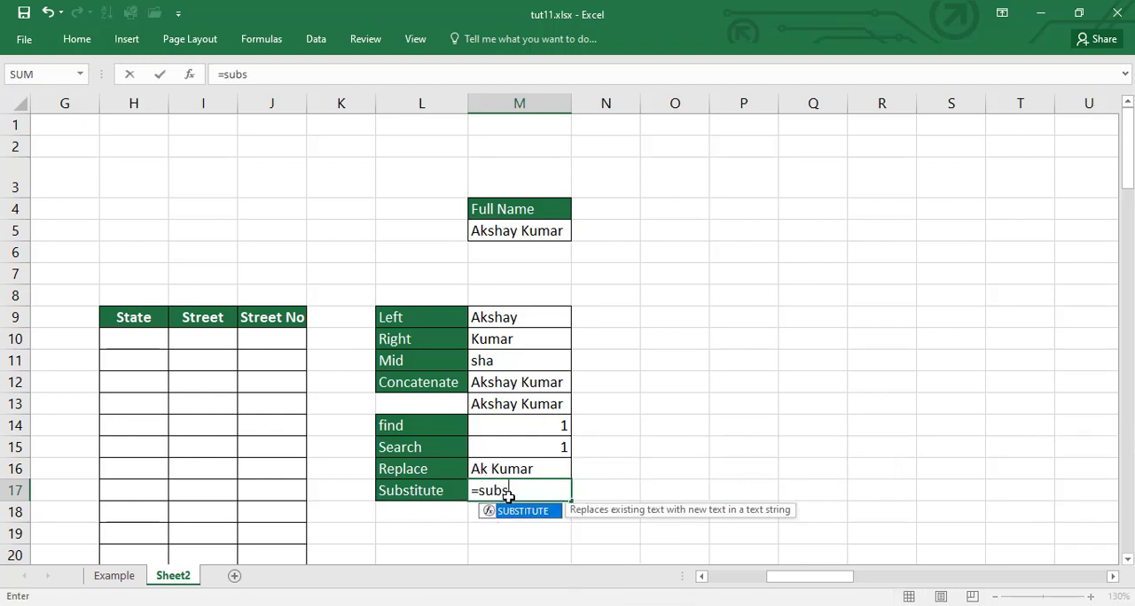
key(Tab)
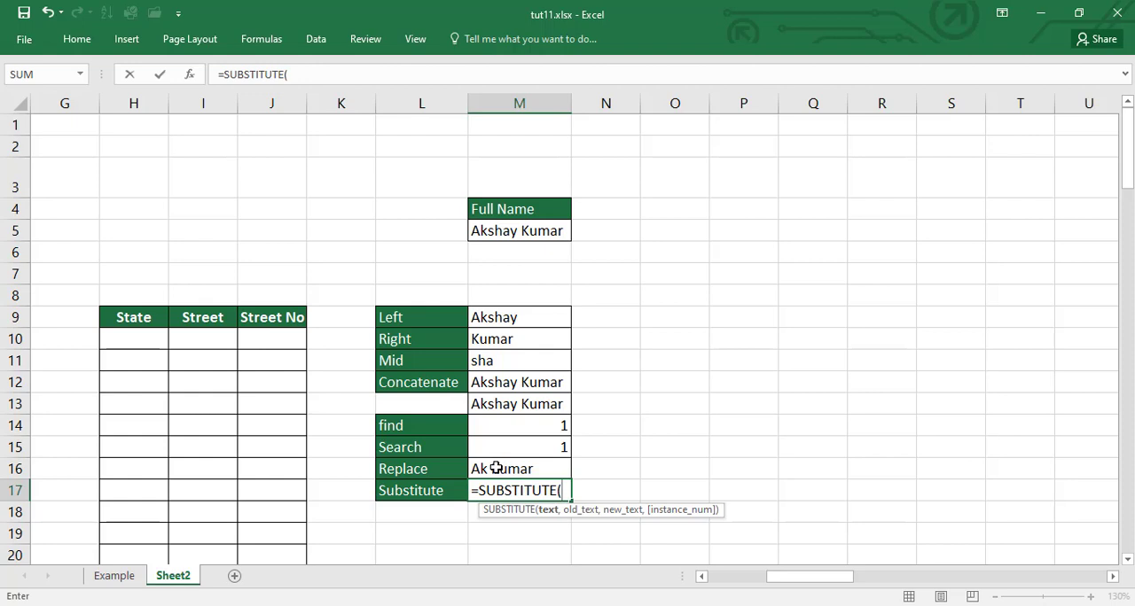
click(497, 468)
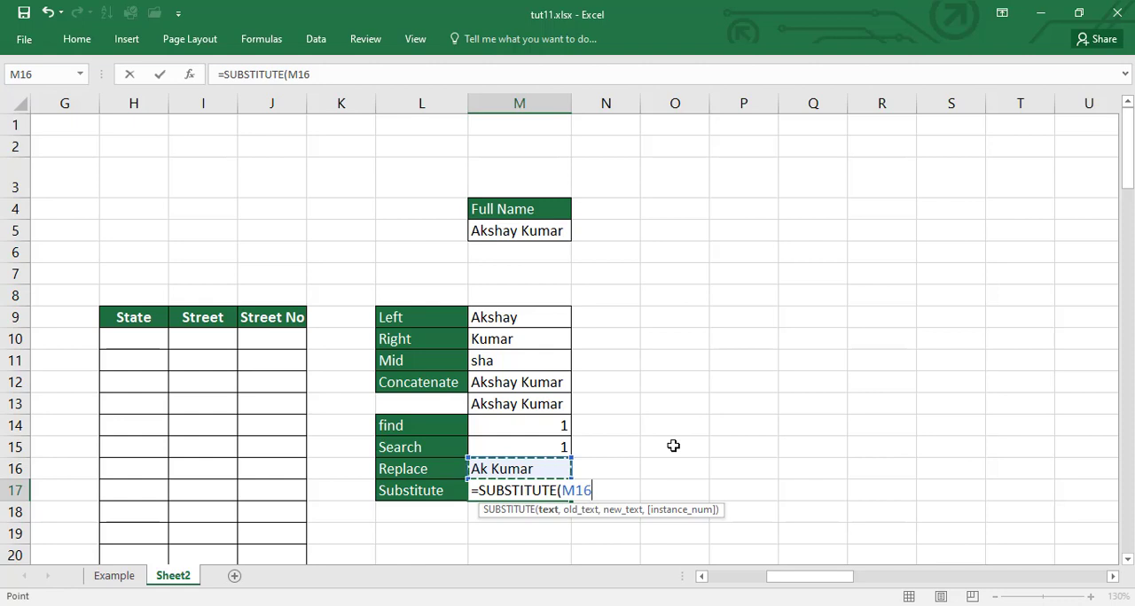
text(,)
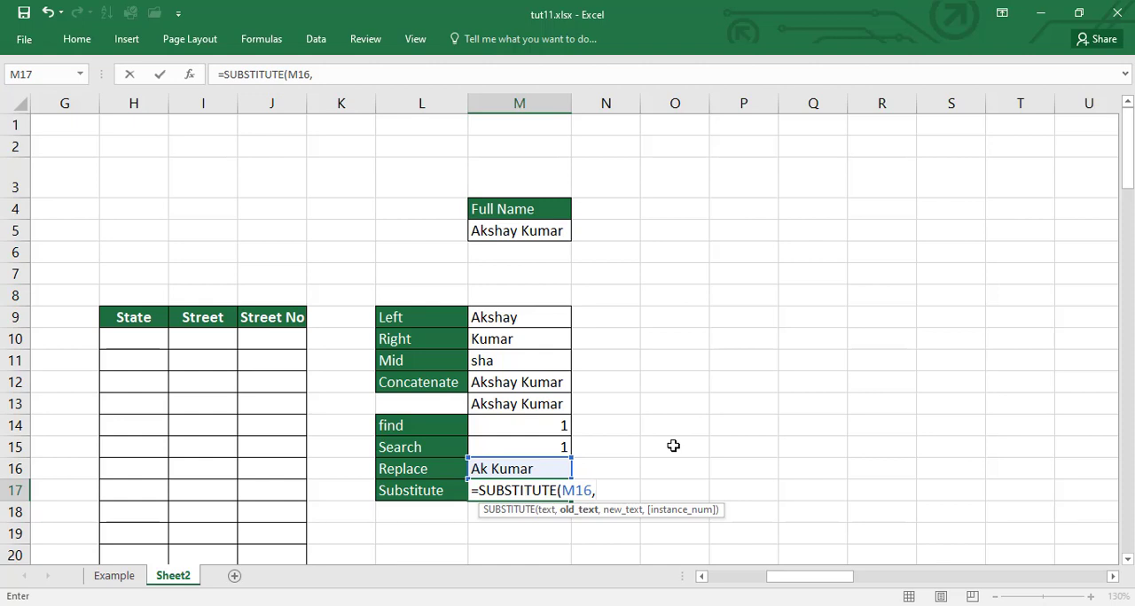
text("Ak",)
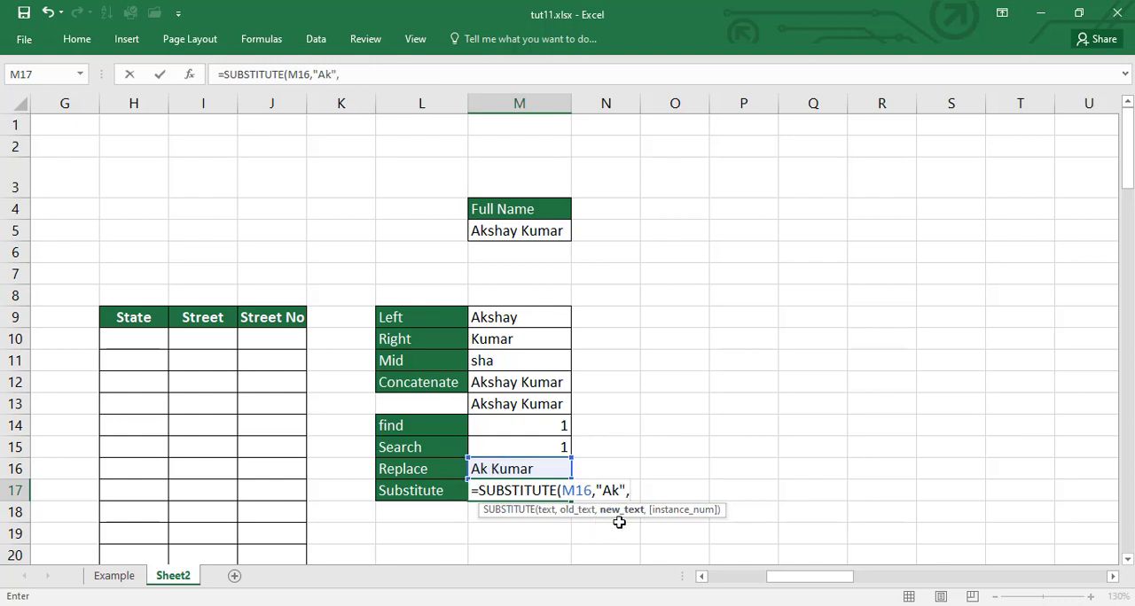
text("Akshay")
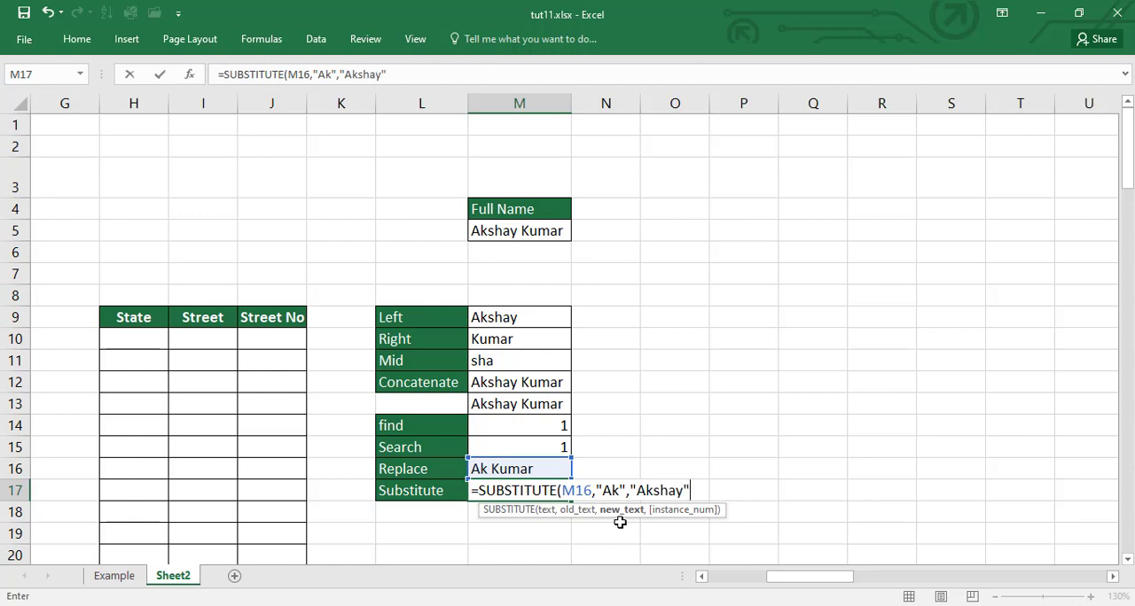
text())
key(Return)
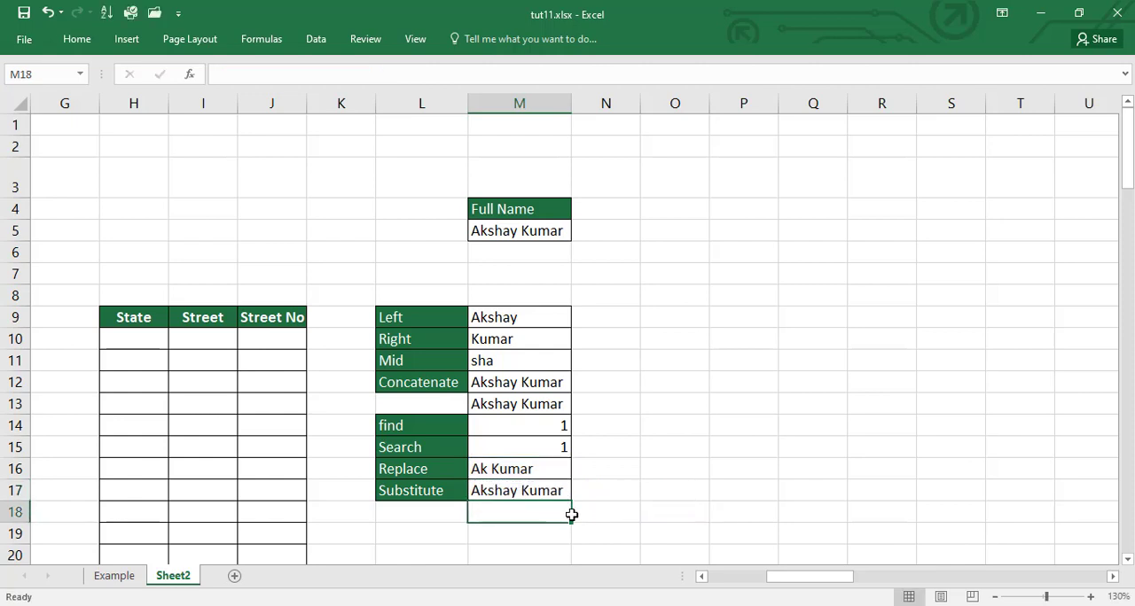
click(543, 490)
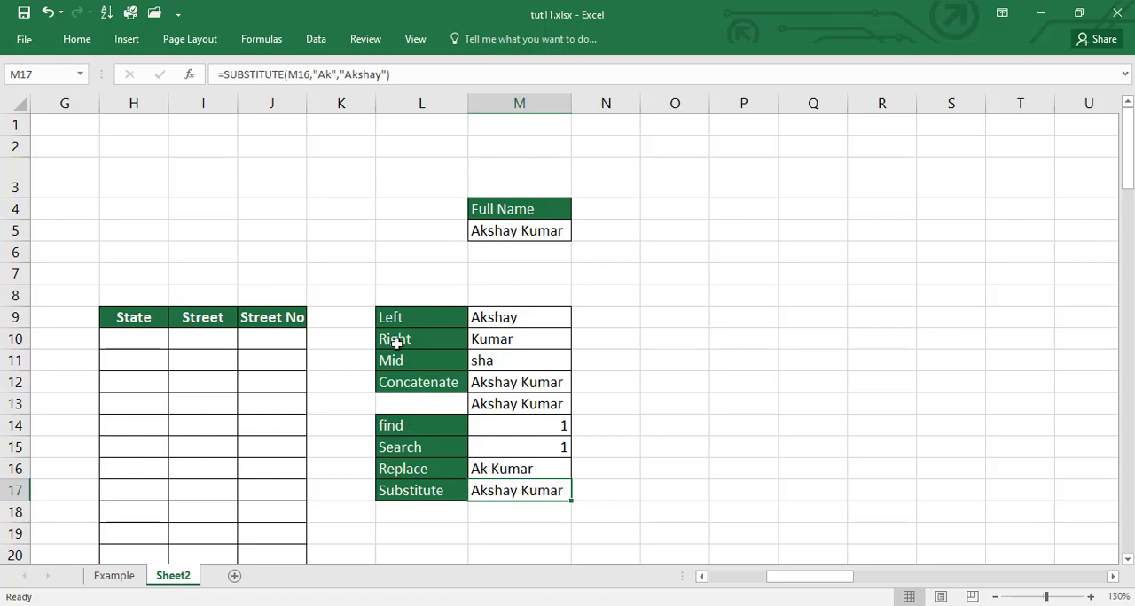
click(672, 337)
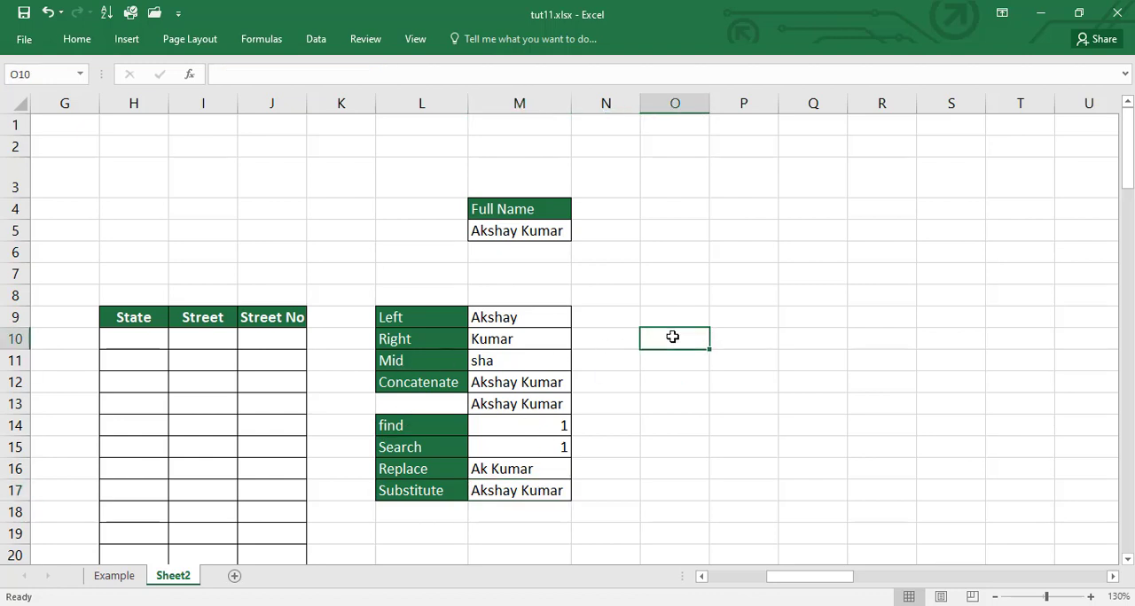
text(=left)
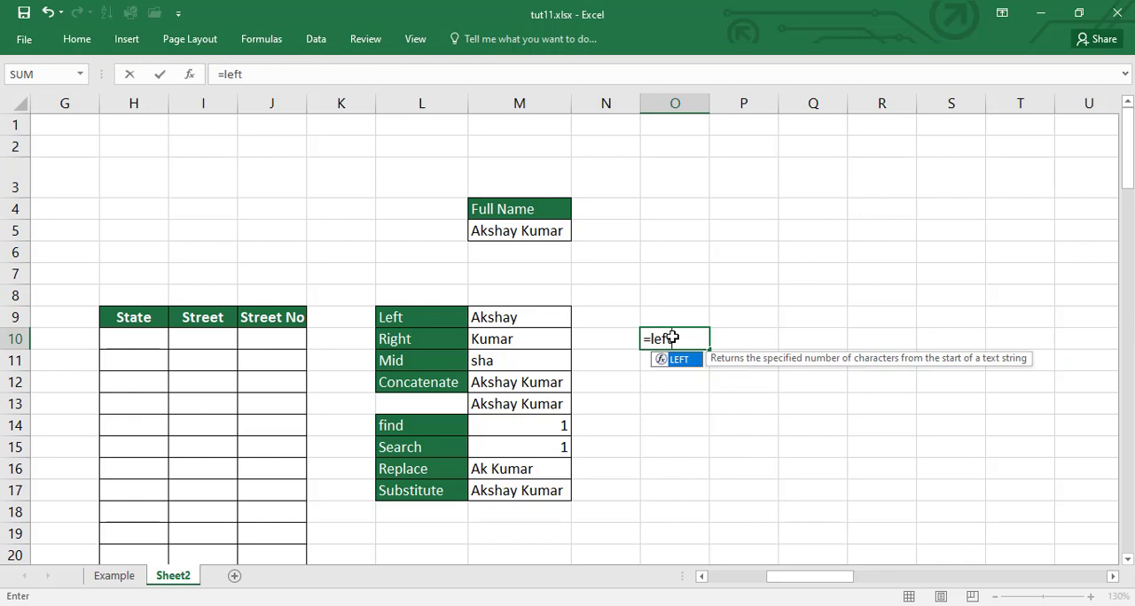
key(Tab)
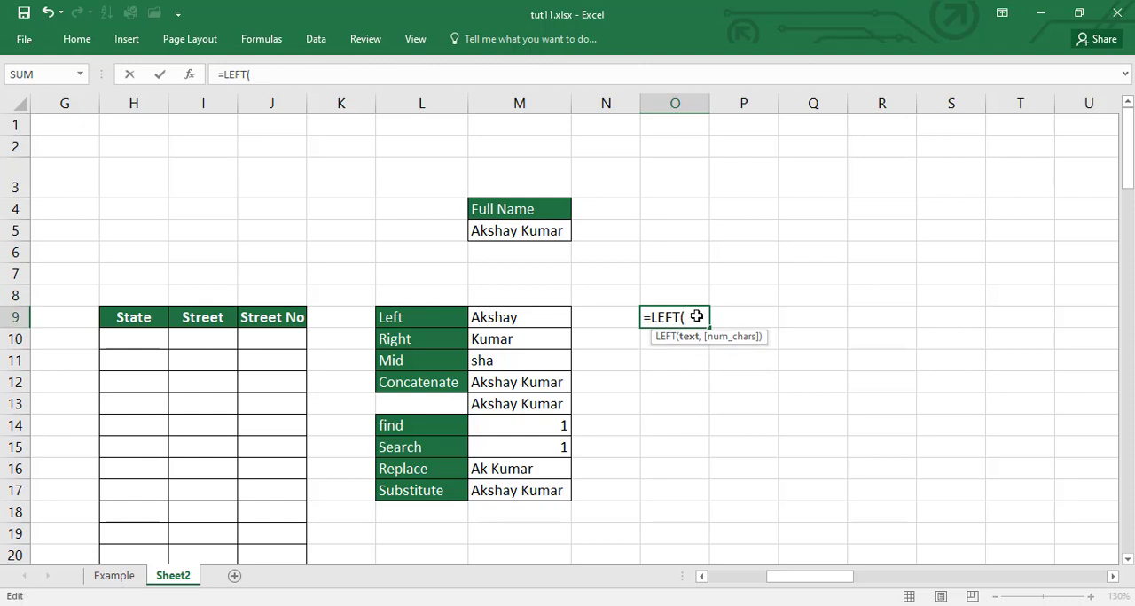
key(Escape)
Step: Go to the first address in A10 and examine the separate name, street type and number parts in it
click(242, 323)
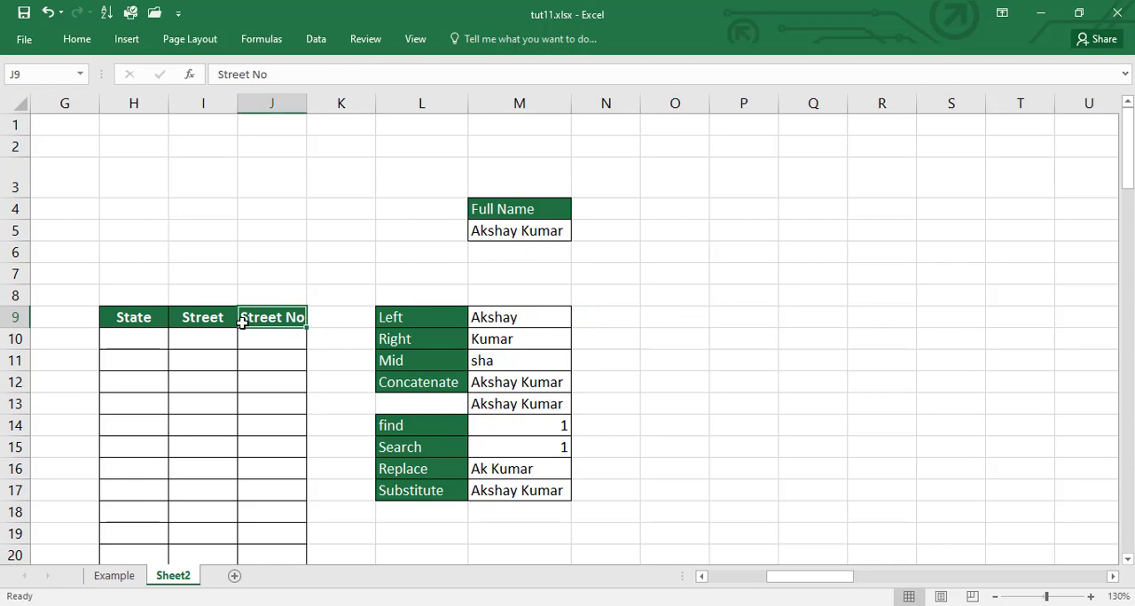
key(Left)
key(Left)
key(Left)
key(Left)
key(Left)
key(Left)
key(Left)
key(Left)
key(Left)
key(Down)
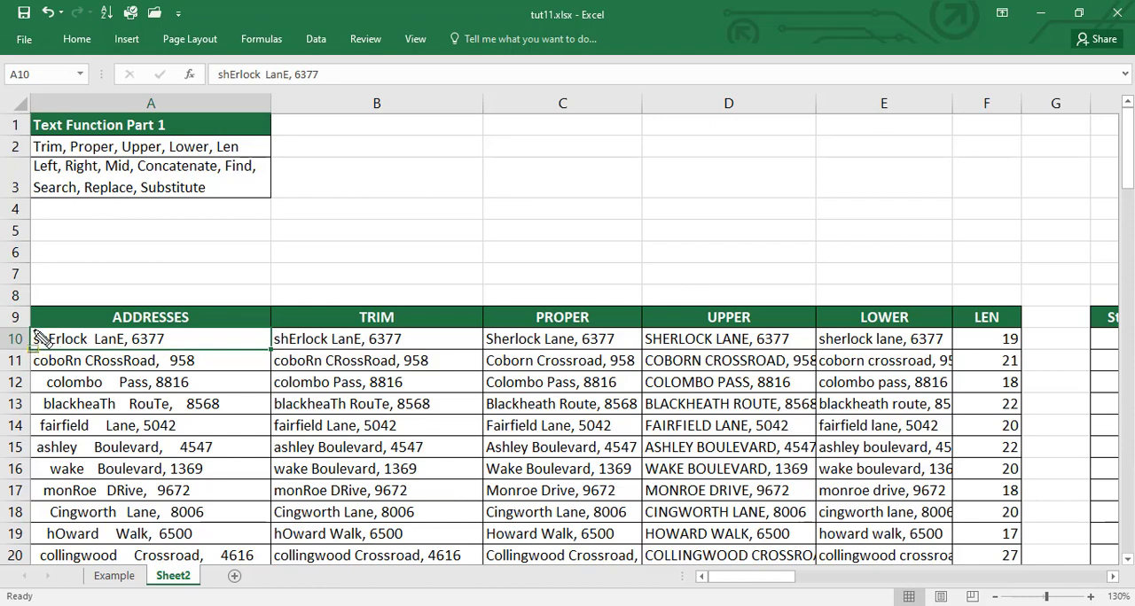
mouse_move(33, 328)
mouse_down()
mouse_move(87, 350)
mouse_move(172, 349)
mouse_up()
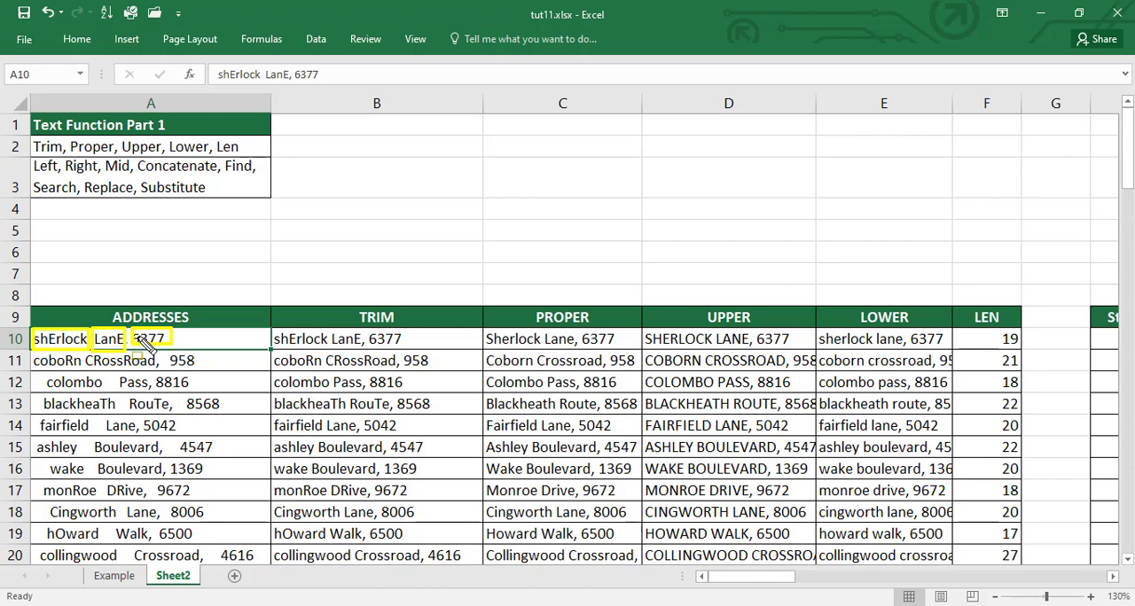
key(Escape)
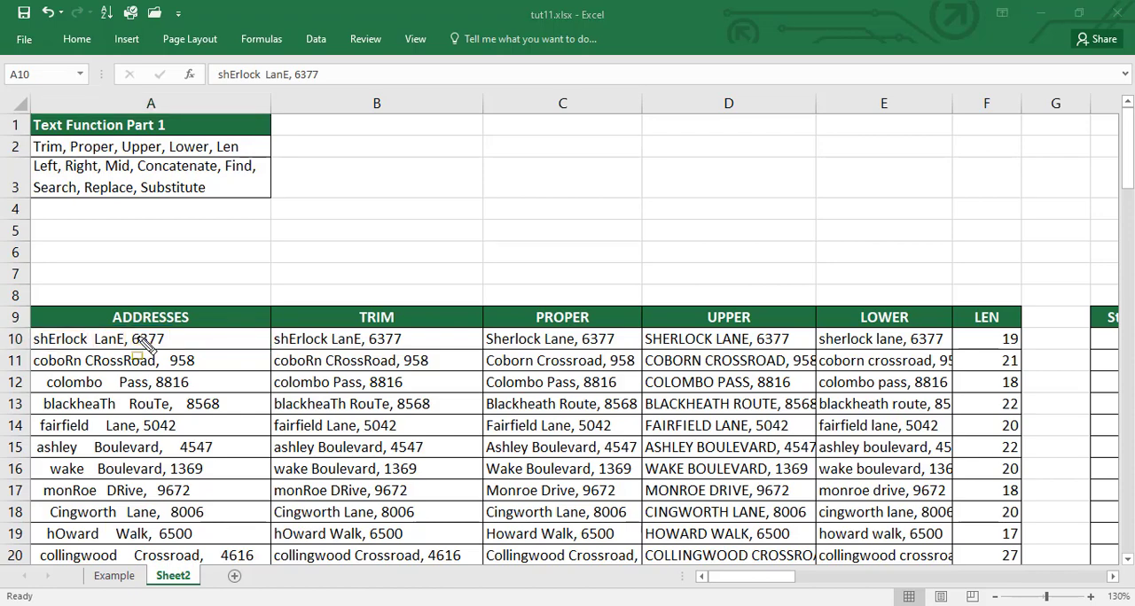
Step: Examine the first-row cells of the State, Street and Street No columns, and return to the State cell H10
click(299, 335)
key(ctrl+Right)
key(ctrl+Right)
key(Right)
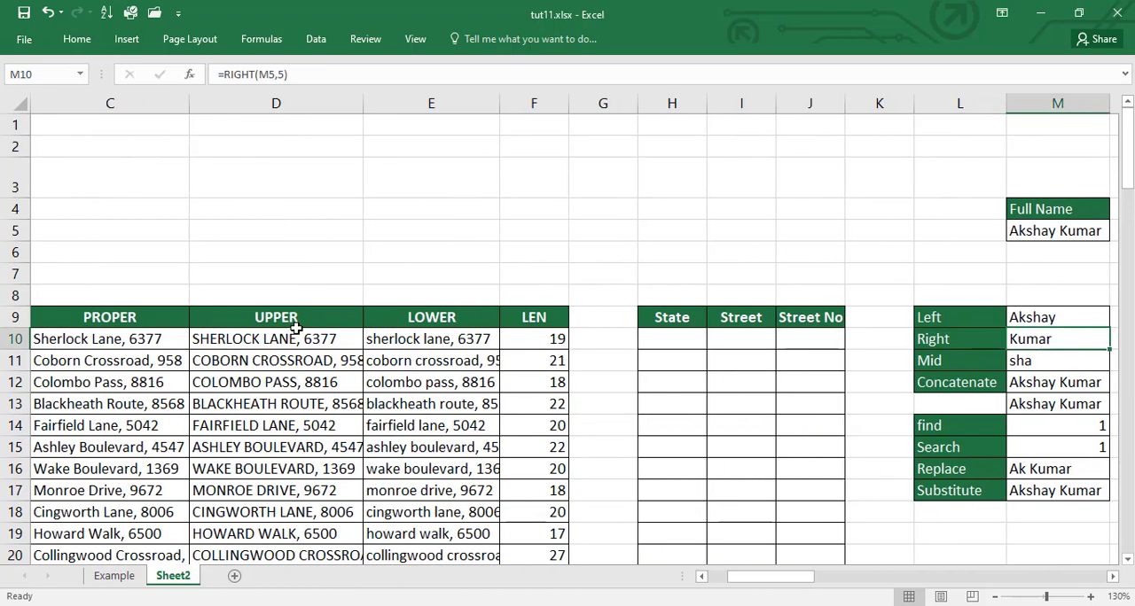
key(Left)
key(Left)
key(Left)
key(Left)
key(Left)
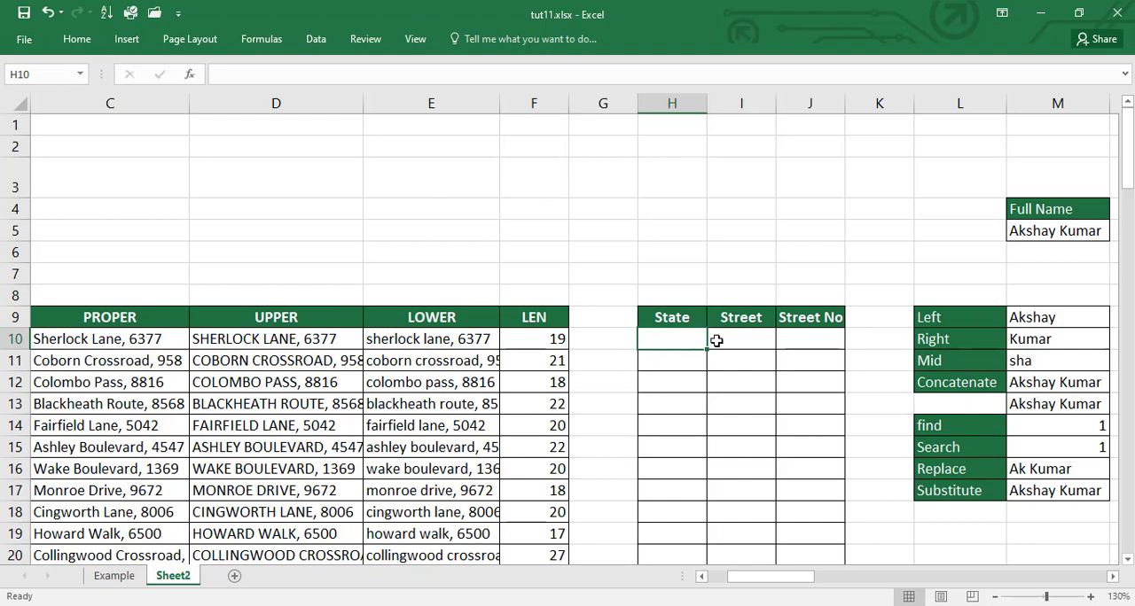
click(745, 340)
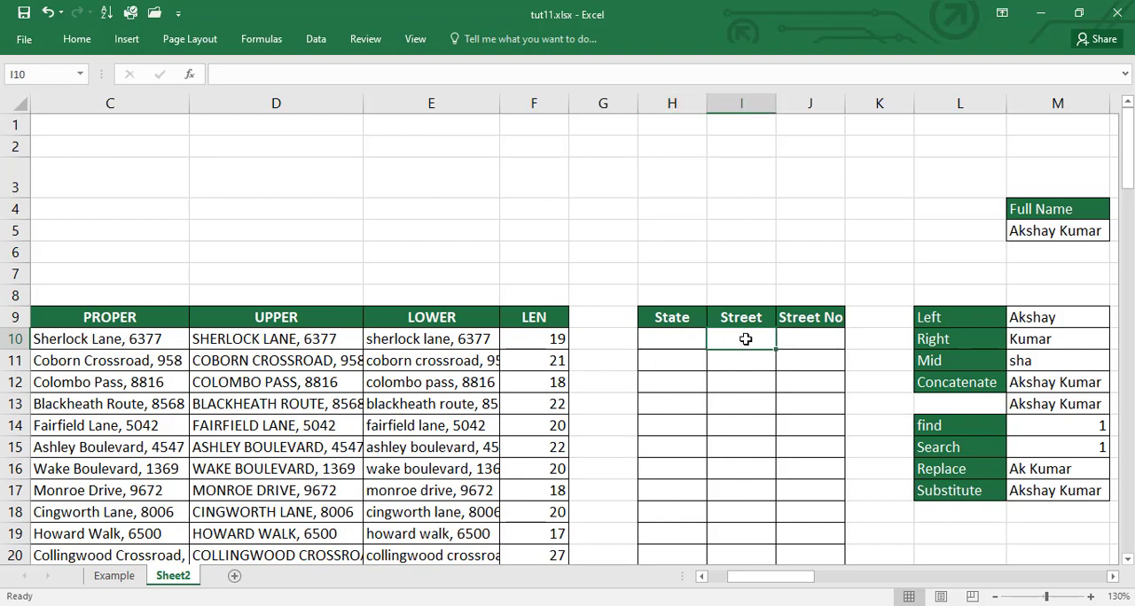
click(804, 336)
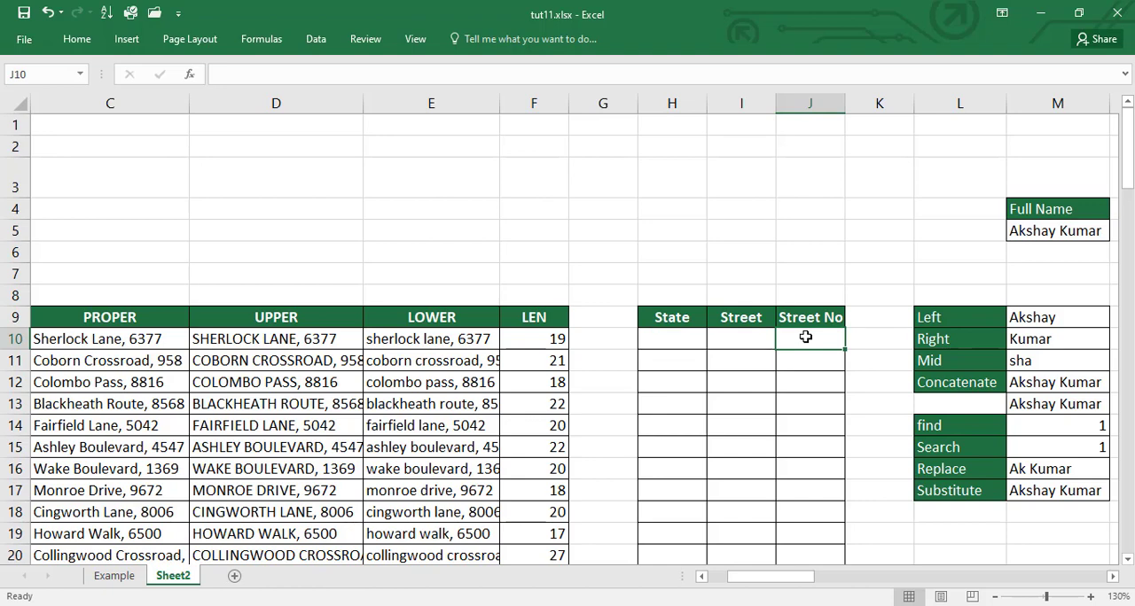
key(Right)
key(Right)
key(Right)
key(Right)
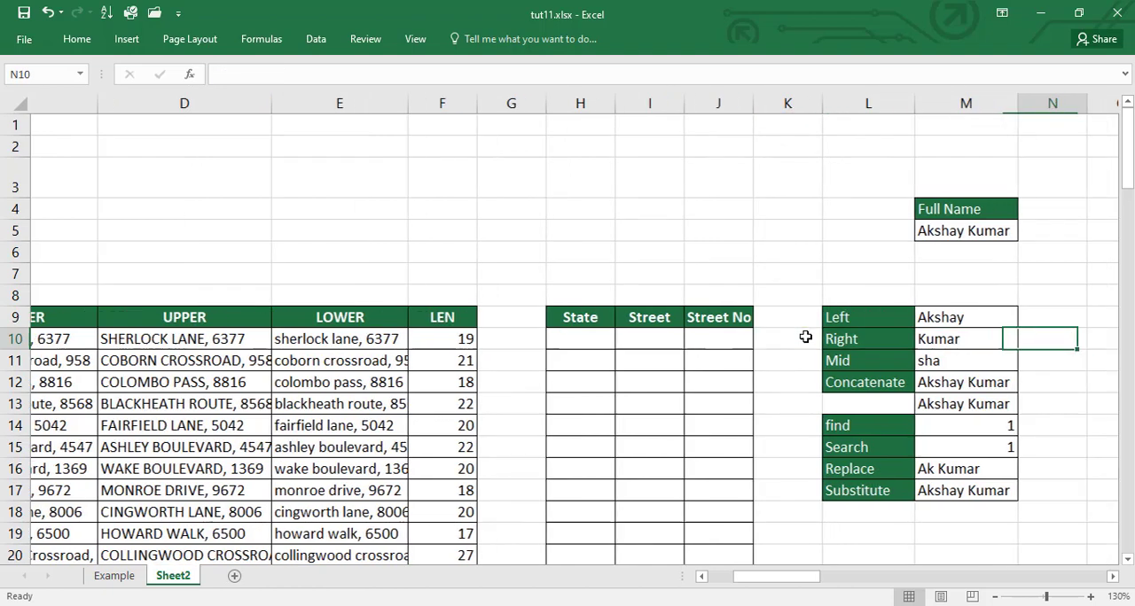
key(Left)
key(Left)
key(Left)
key(Left)
key(Left)
key(Left)
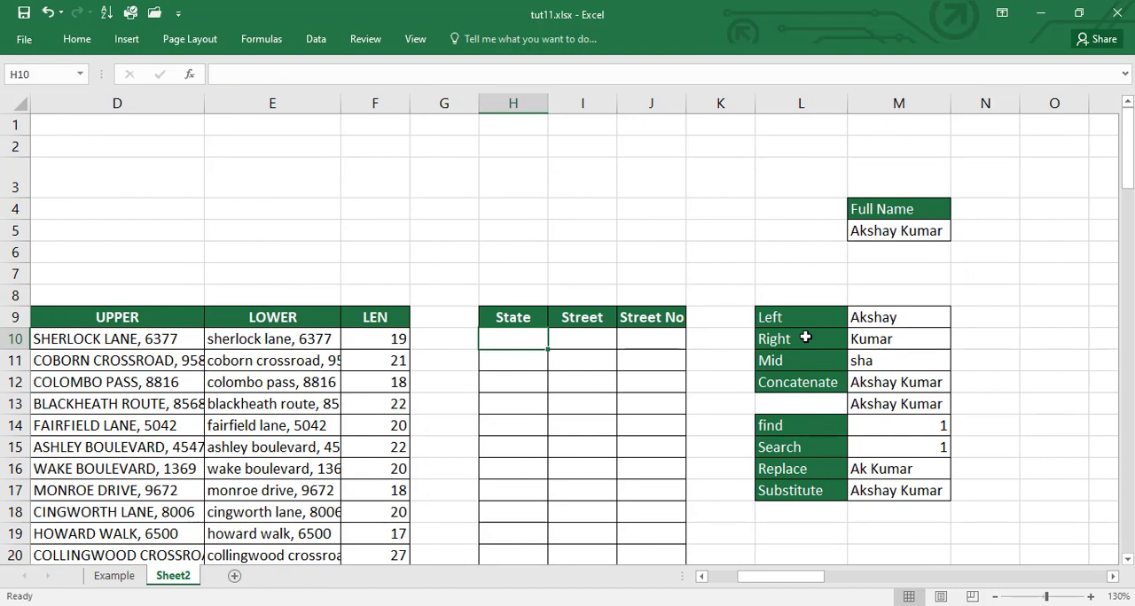